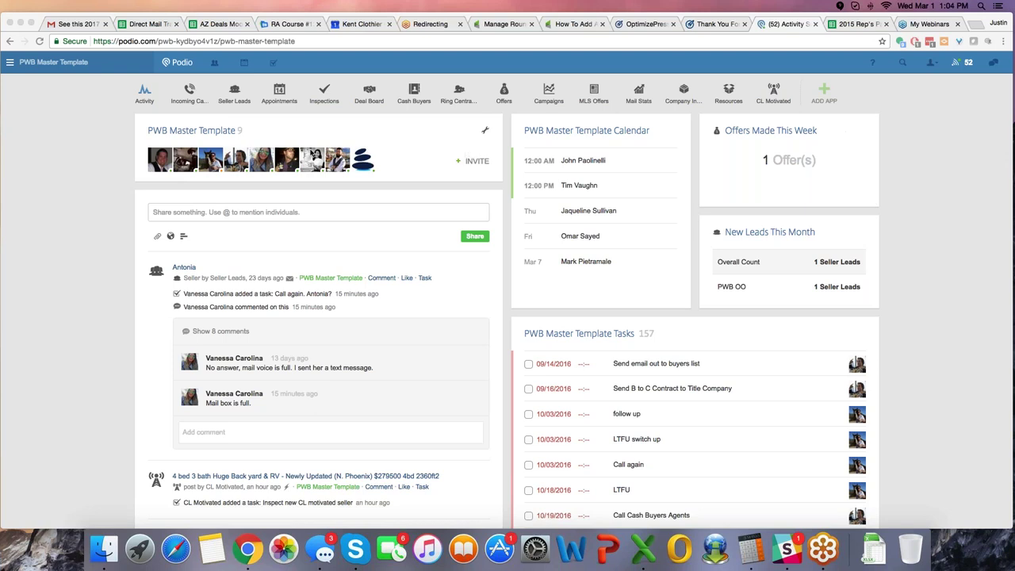
# - Review the recent comments, tasks and edits in the PWB Master Template activity stream and its tiles
pyautogui.click(119, 175)
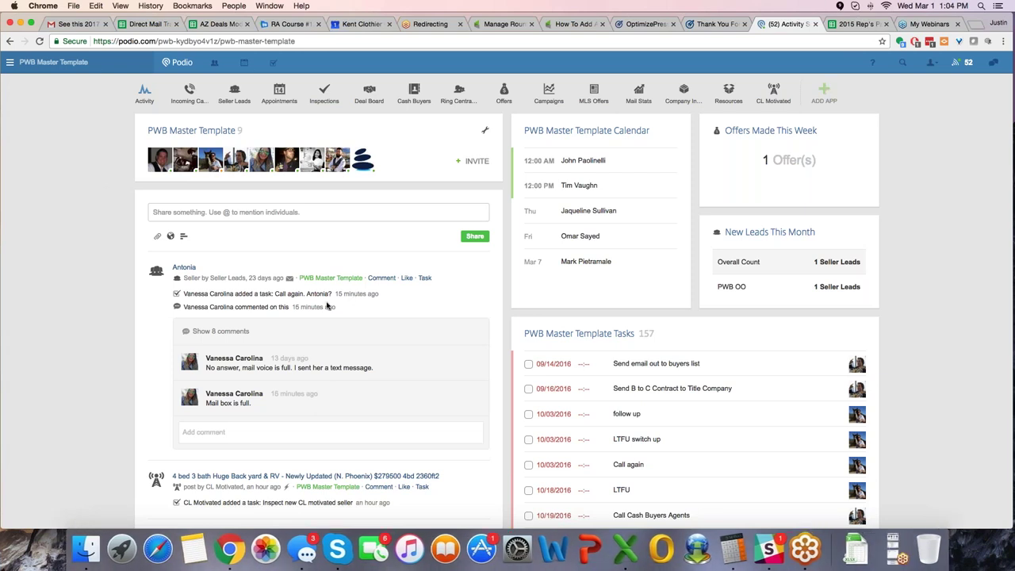
pyautogui.scroll(-10, 326, 305)
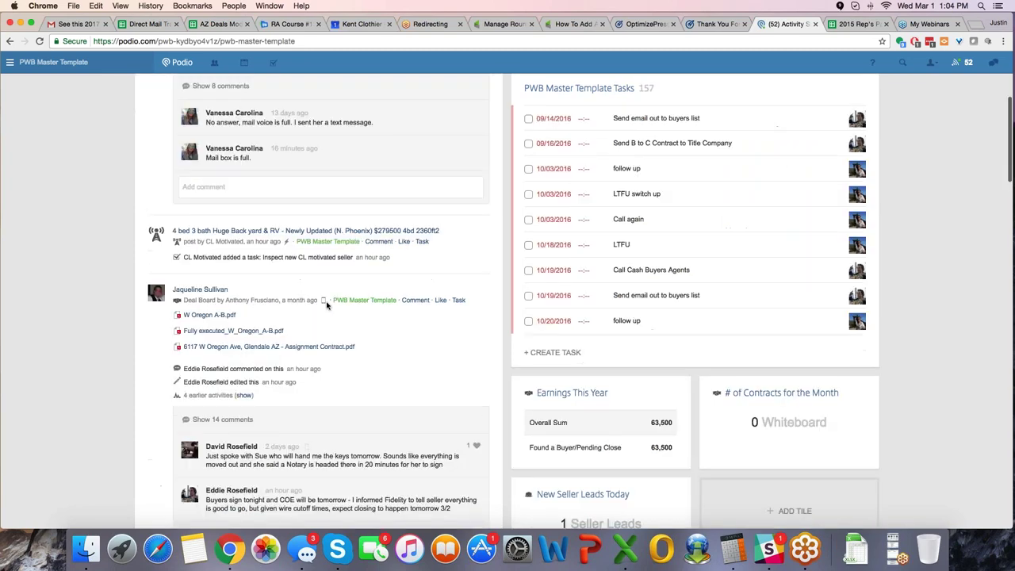
pyautogui.scroll(-6, 327, 305)
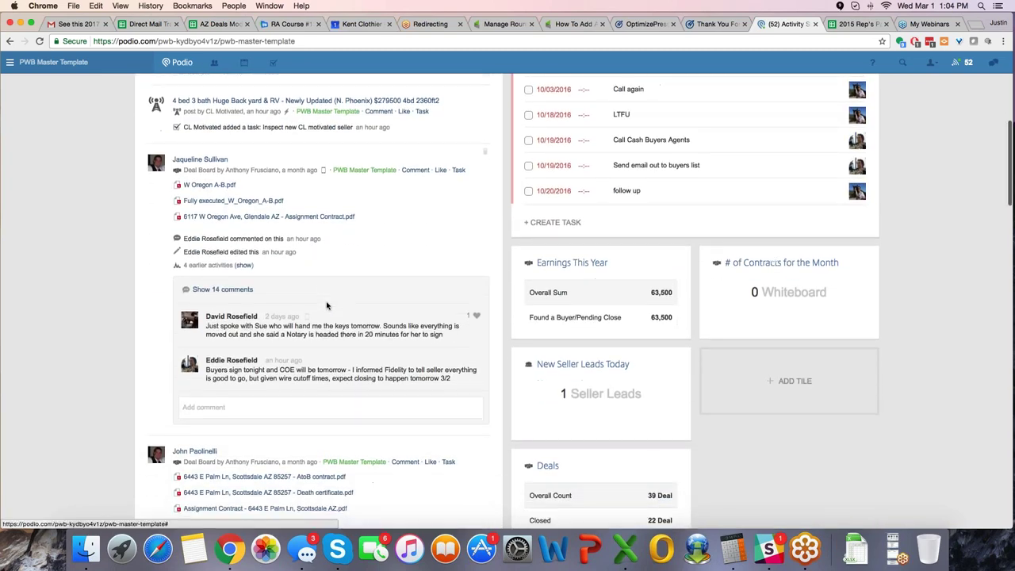
pyautogui.scroll(-7, 326, 305)
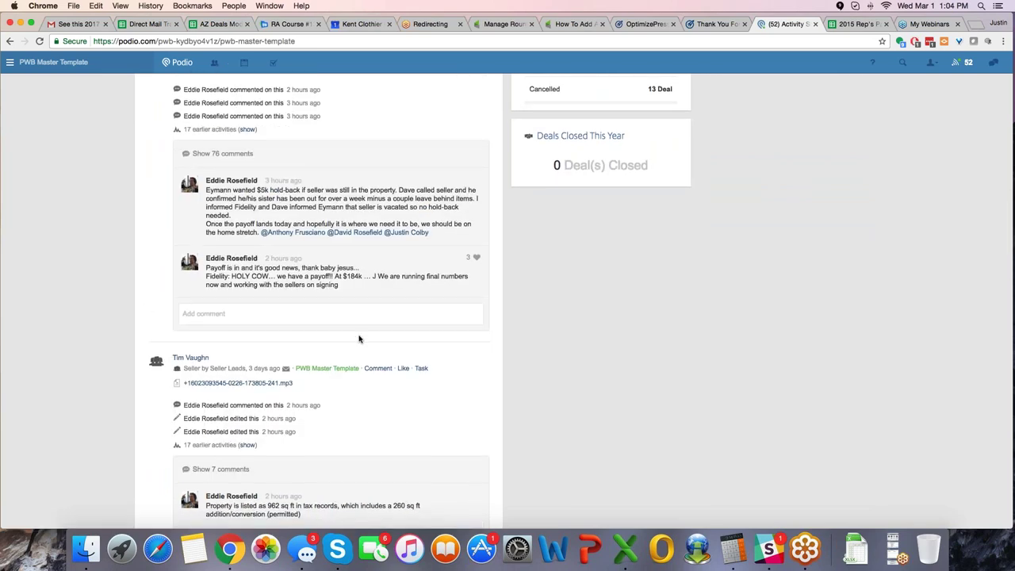
pyautogui.scroll(-2, 359, 338)
pyautogui.scroll(3, 358, 339)
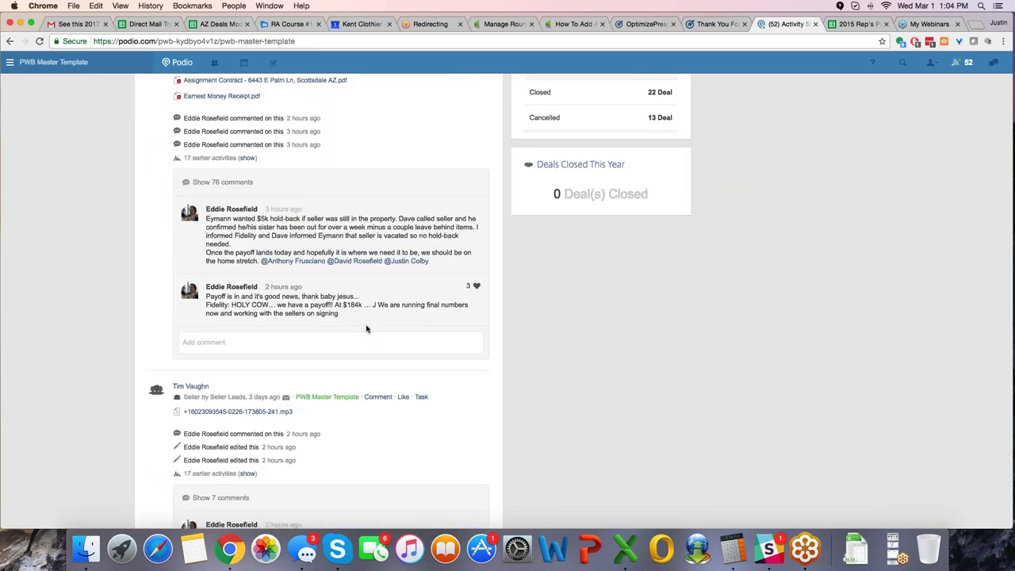
pyautogui.scroll(-1, 358, 322)
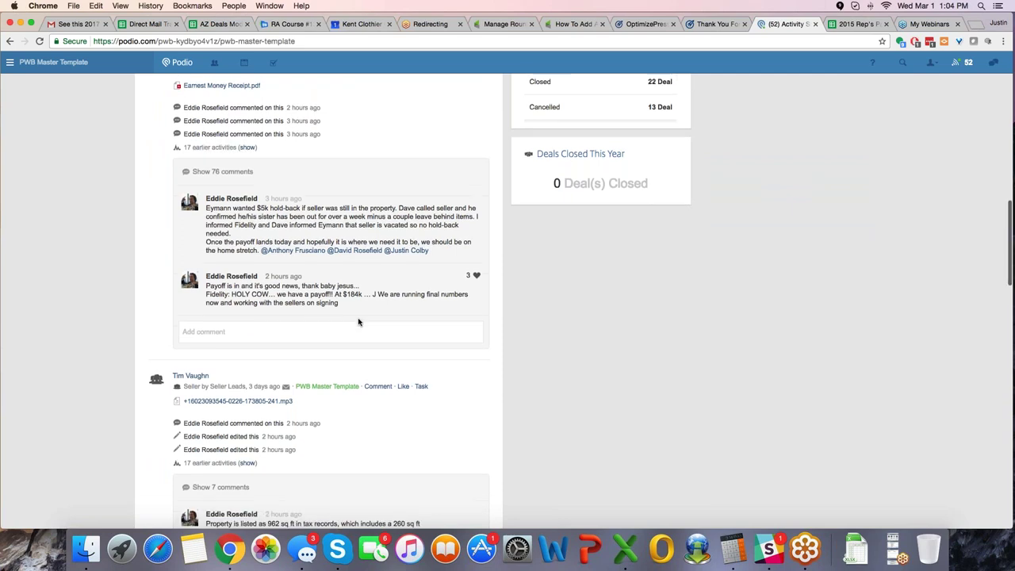
pyautogui.scroll(-4, 358, 322)
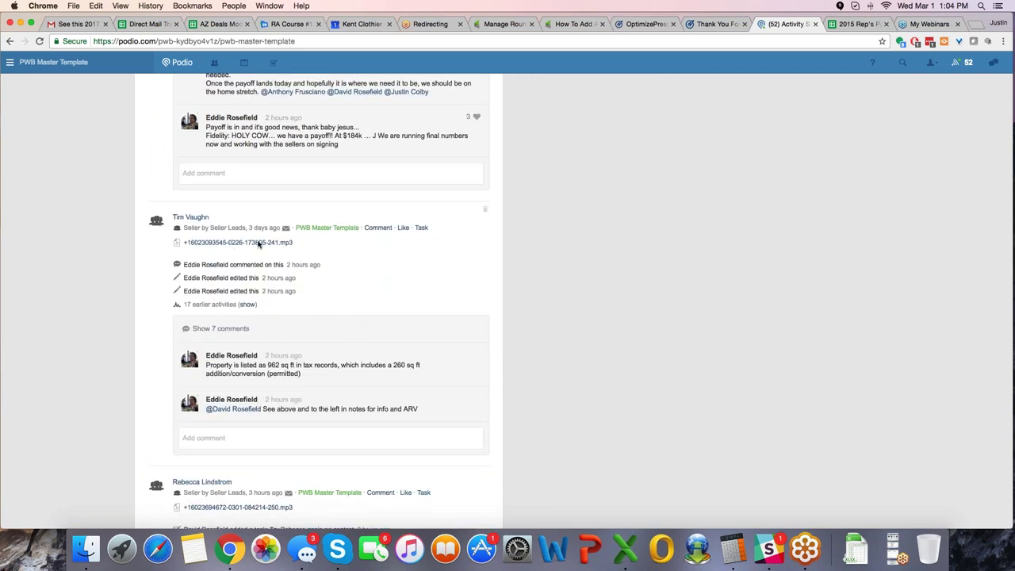
pyautogui.scroll(-1, 351, 351)
pyautogui.scroll(-4, 351, 352)
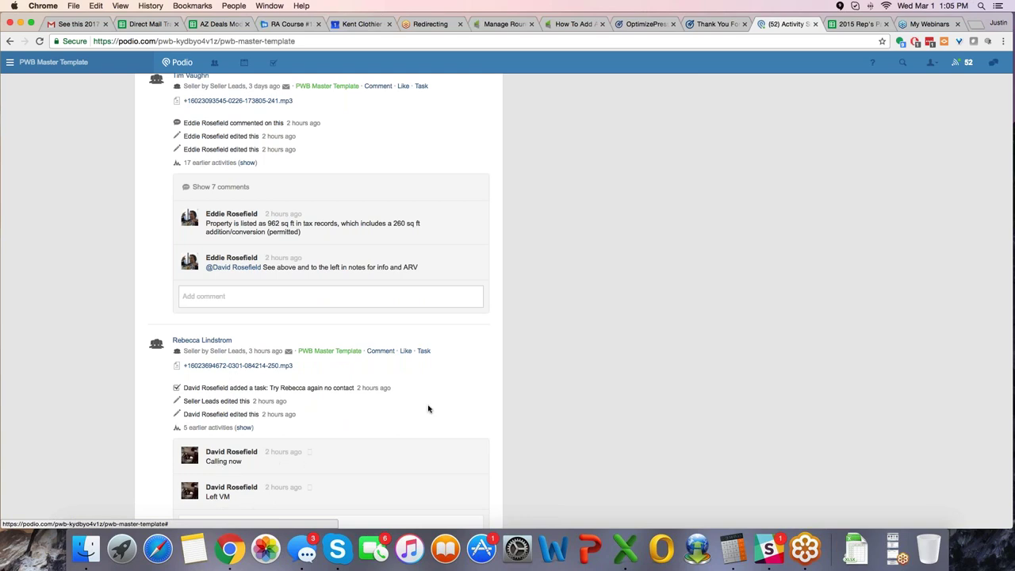
pyautogui.scroll(1, 428, 409)
pyautogui.scroll(15, 429, 408)
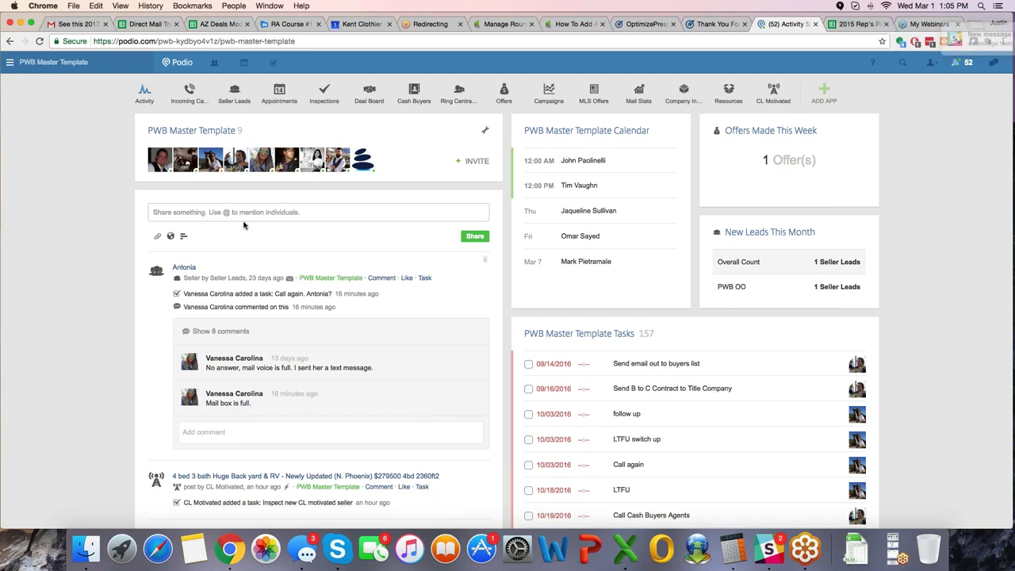
# - Look over the list of organizations and workspaces available to switch to
pyautogui.click(10, 62)
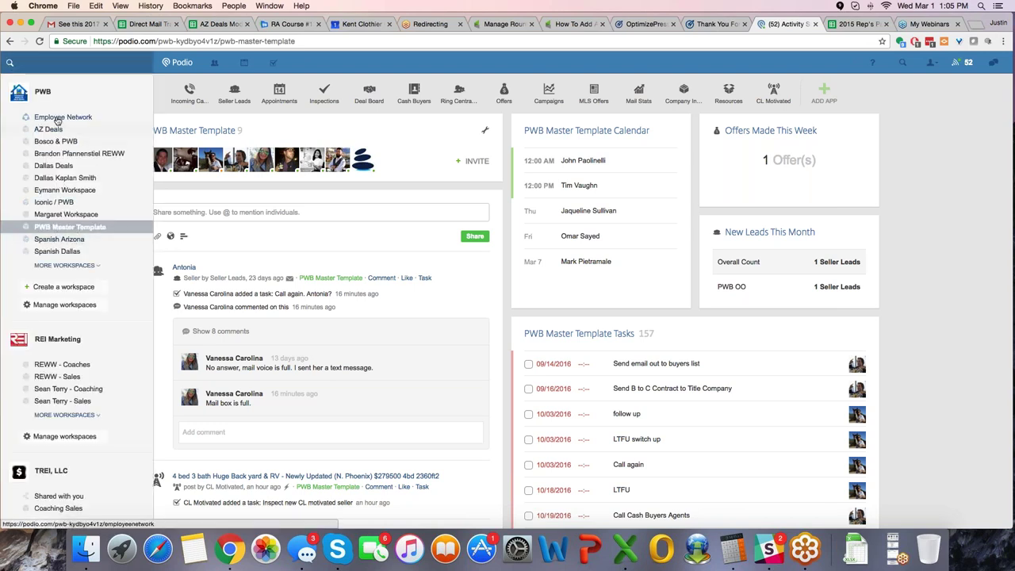
pyautogui.click(162, 92)
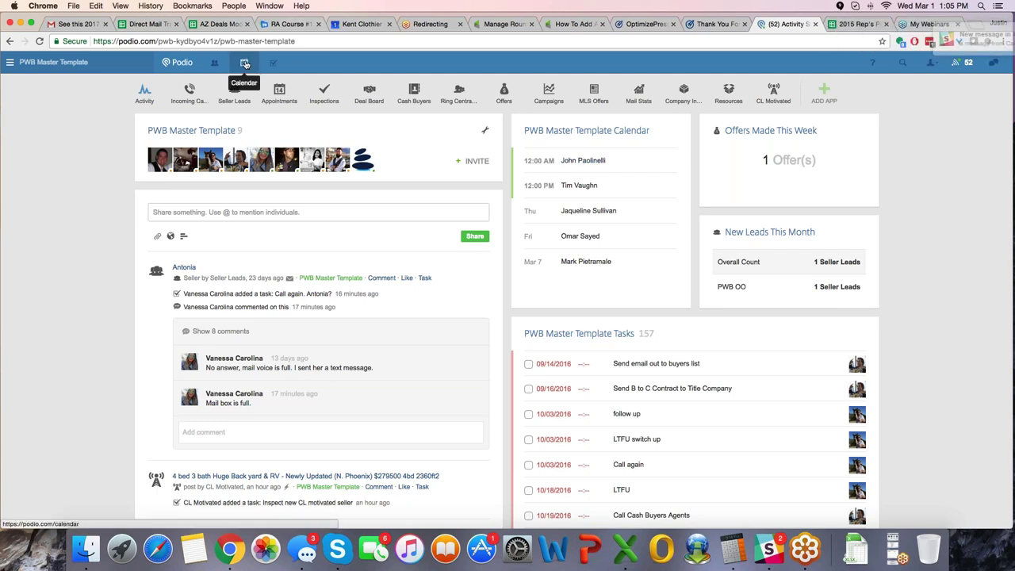
# - View the calendar and its display options, and return to the PWB Master Template workspace
pyautogui.click(245, 64)
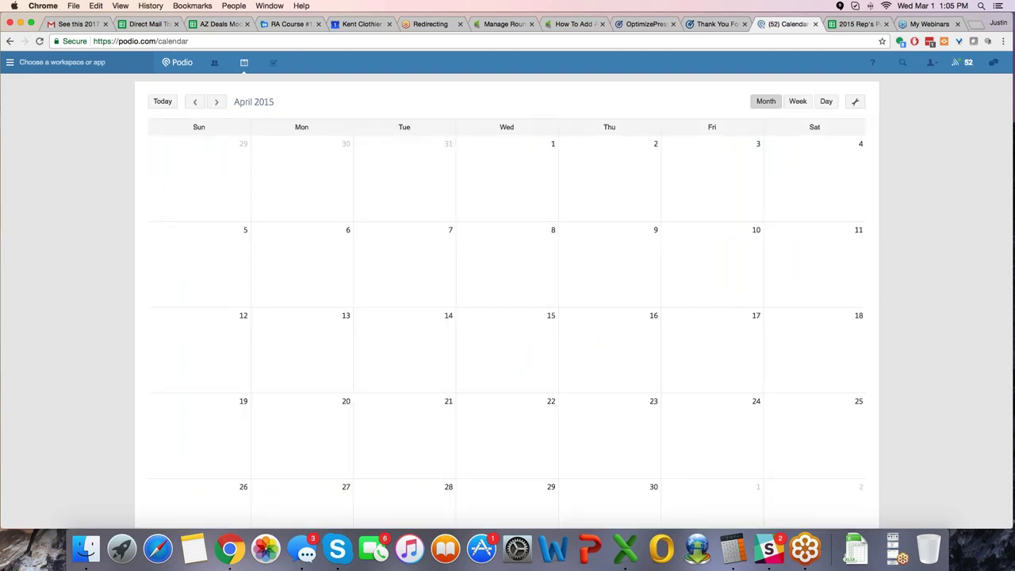
pyautogui.click(856, 103)
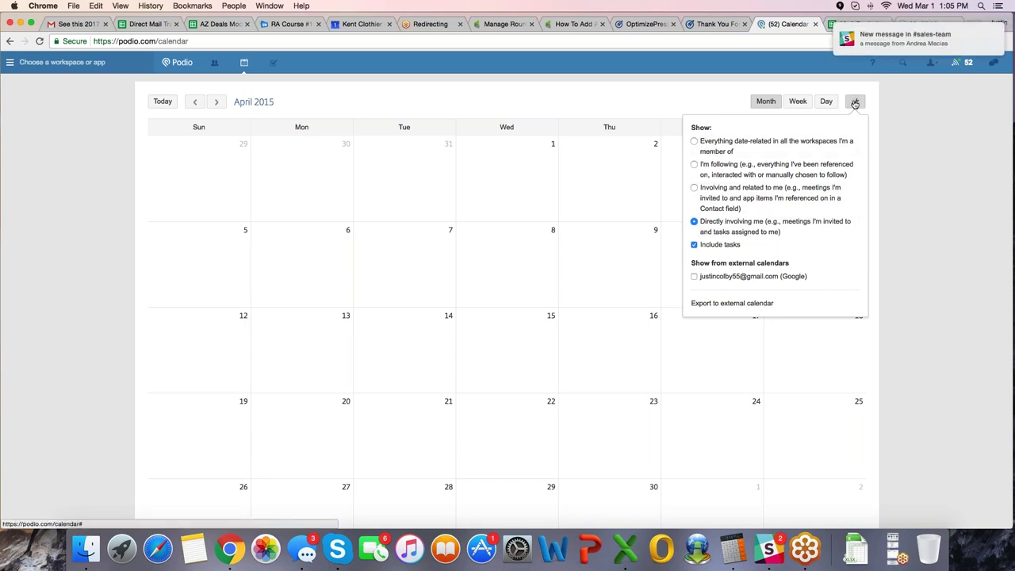
pyautogui.click(905, 112)
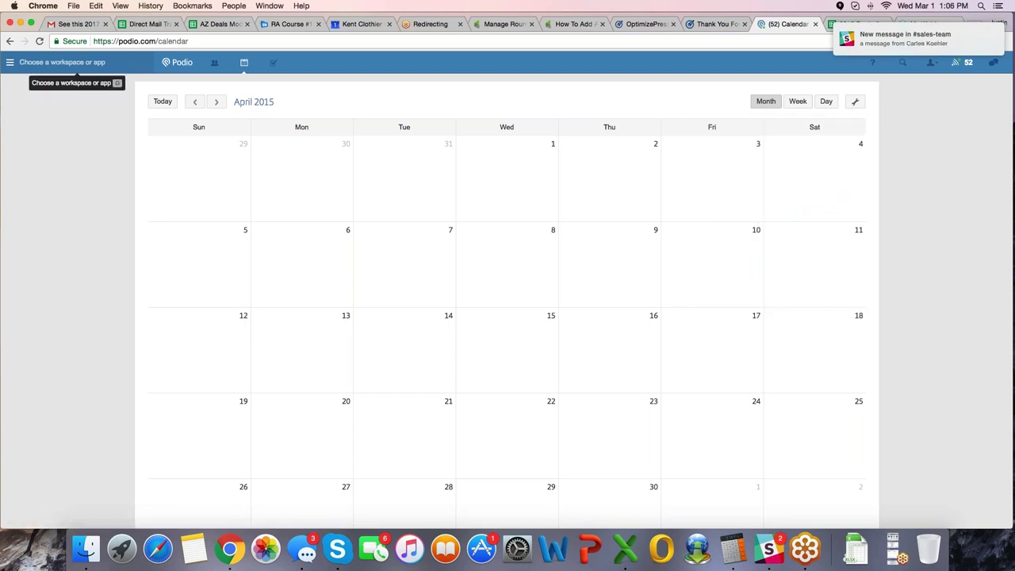
pyautogui.click(11, 43)
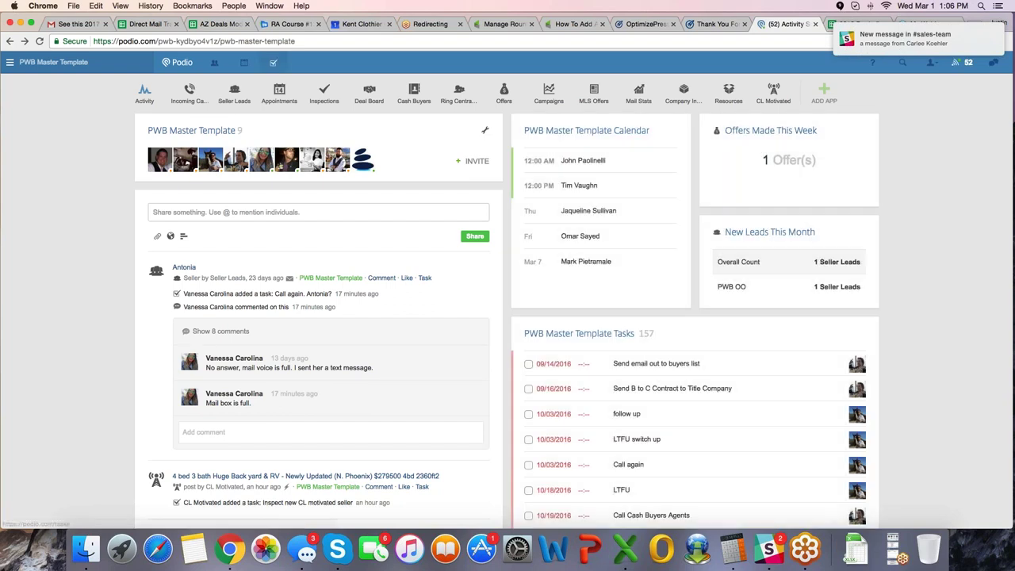
# - Start a new task titled "call so and so" in the personal task list and assign it to a team member
pyautogui.click(278, 69)
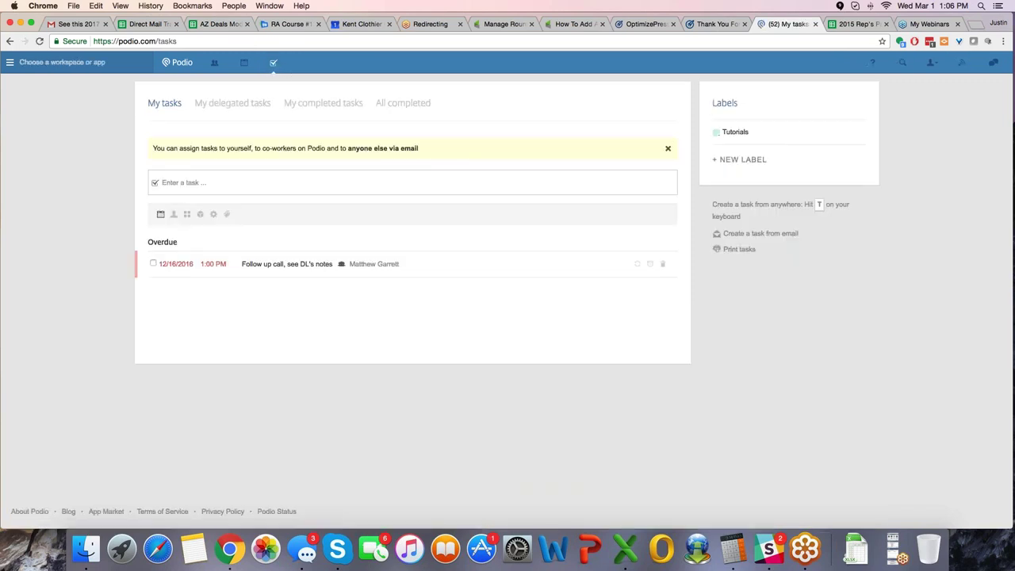
pyautogui.press('t')
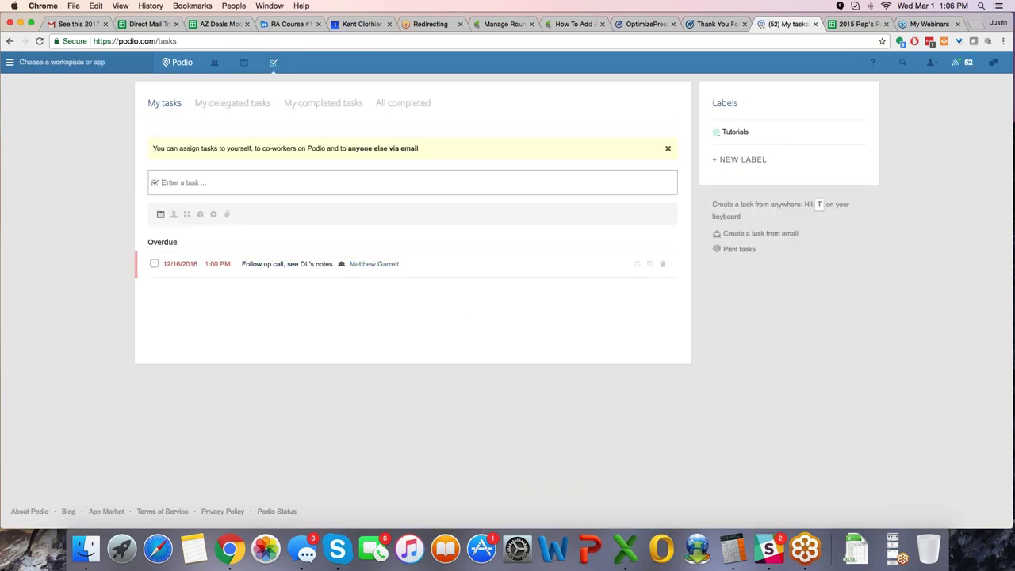
pyautogui.write('ca')
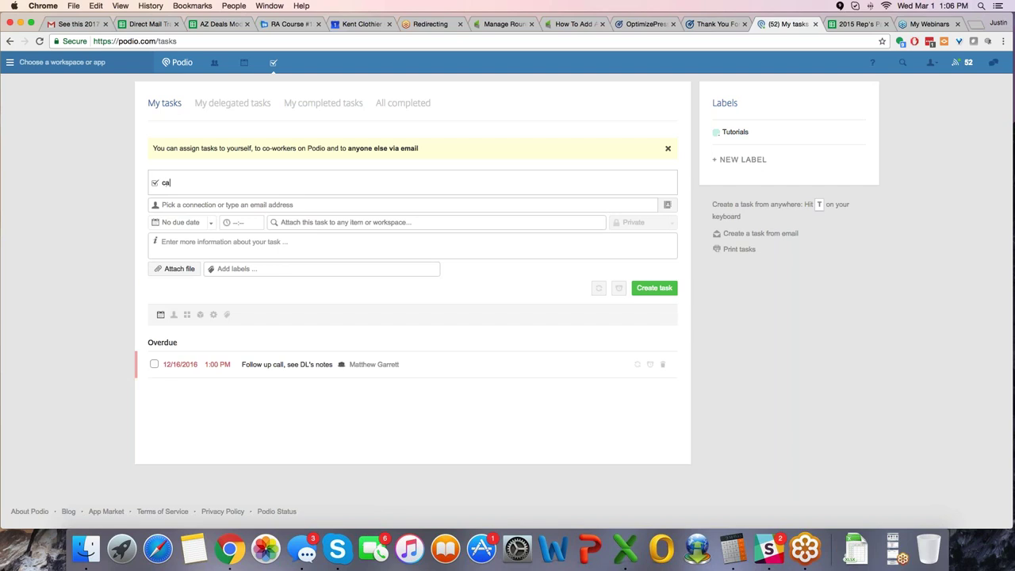
pyautogui.write('ll so and so')
pyautogui.press('Tab')
pyautogui.press('Down')
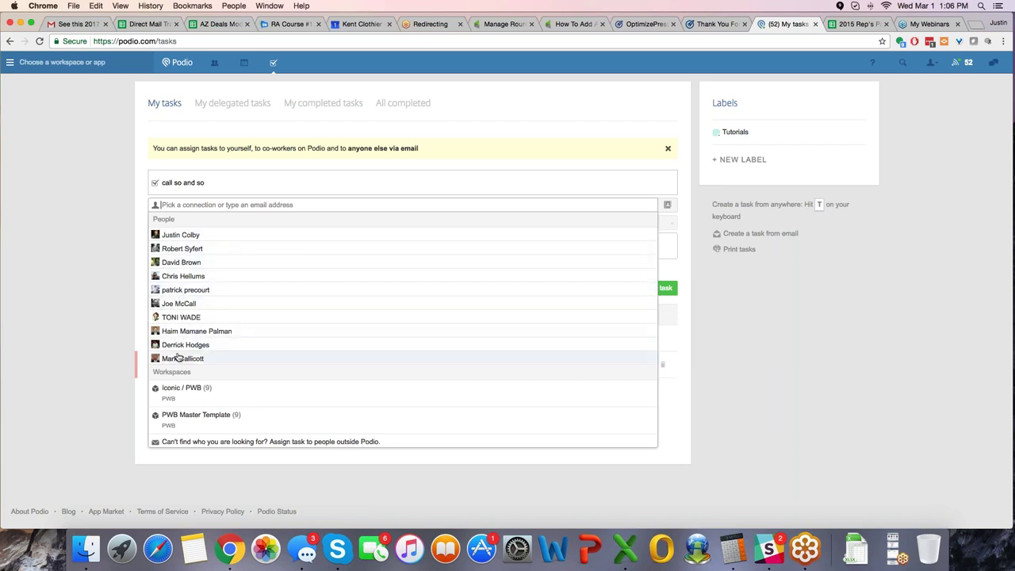
pyautogui.write('dav')
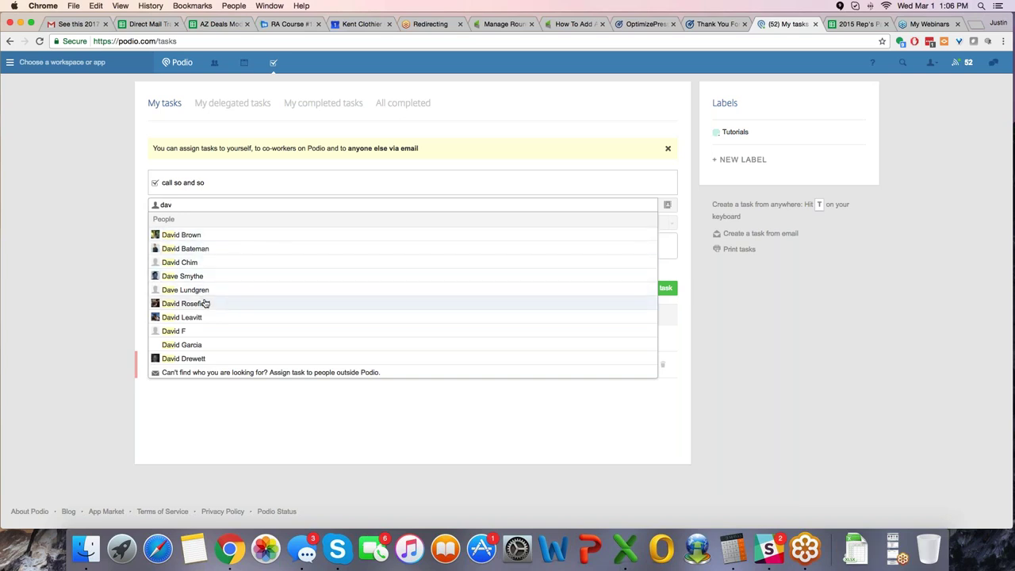
pyautogui.click(202, 304)
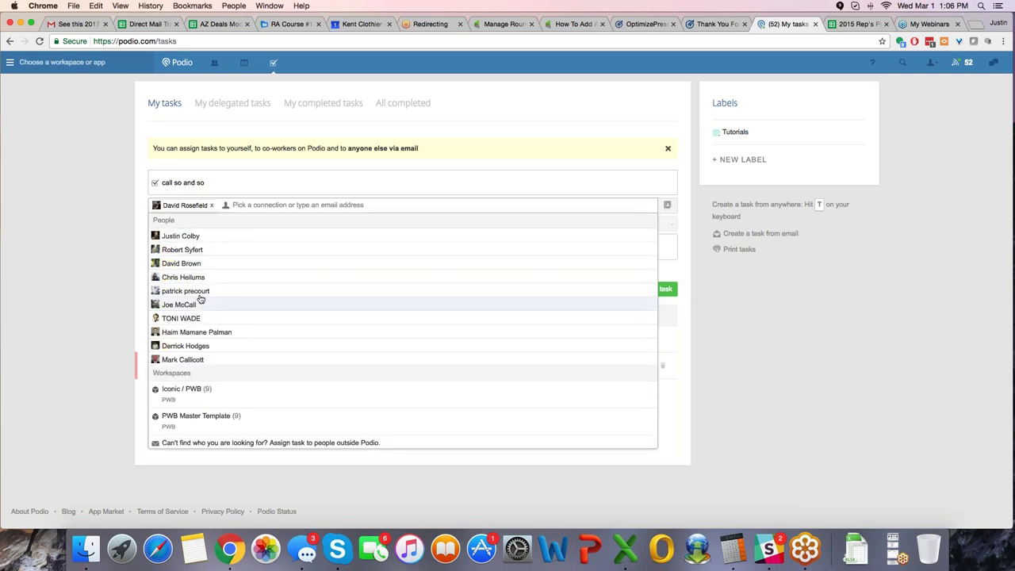
pyautogui.click(142, 214)
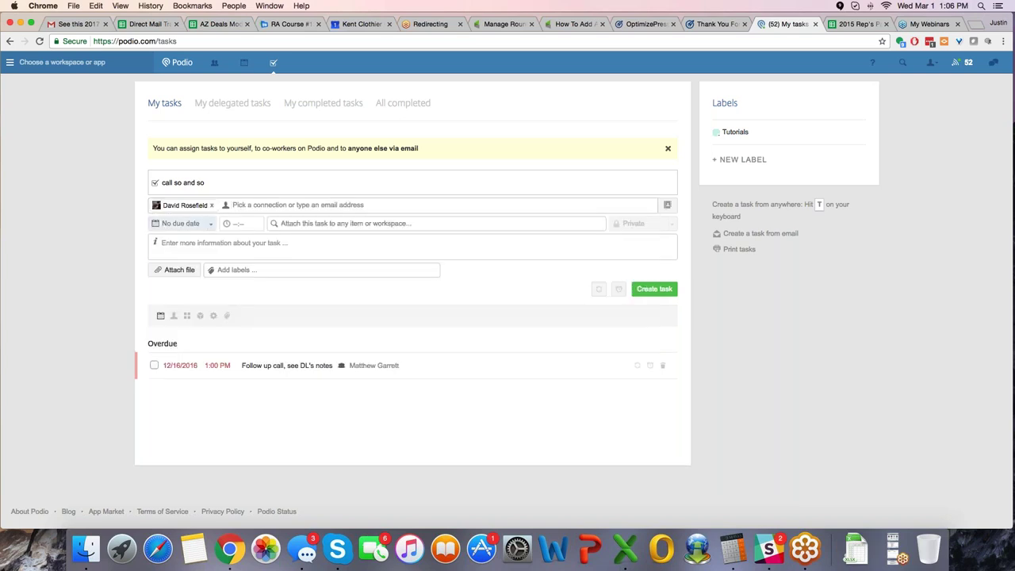
# - Set the task's due date to 03/01/2017 at 05:00 PM and fill its description with "aksjdkf;laskjdf;laksdjf;laksdjf;laskdfj"
pyautogui.click(210, 224)
pyautogui.click(187, 251)
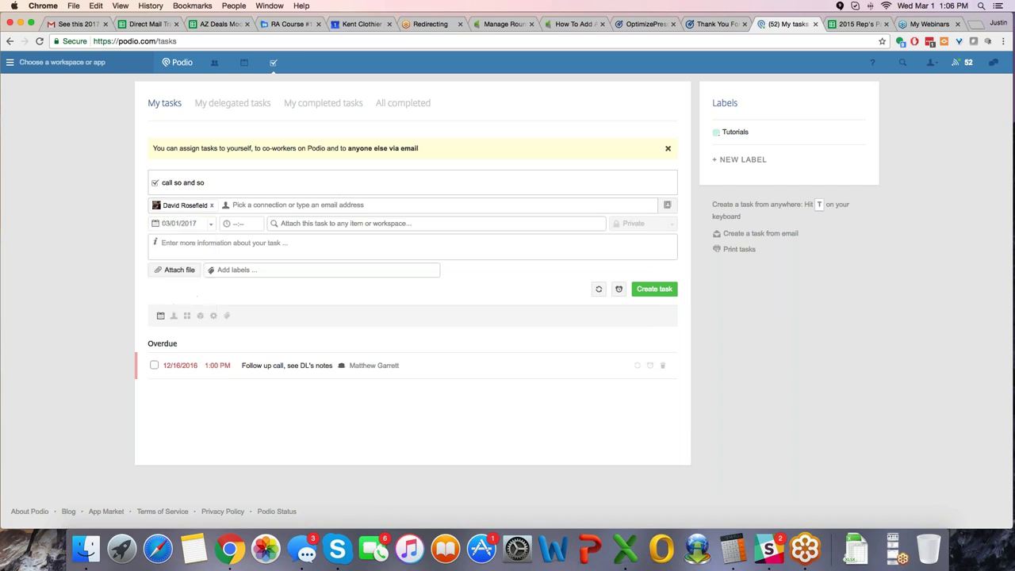
pyautogui.click(242, 223)
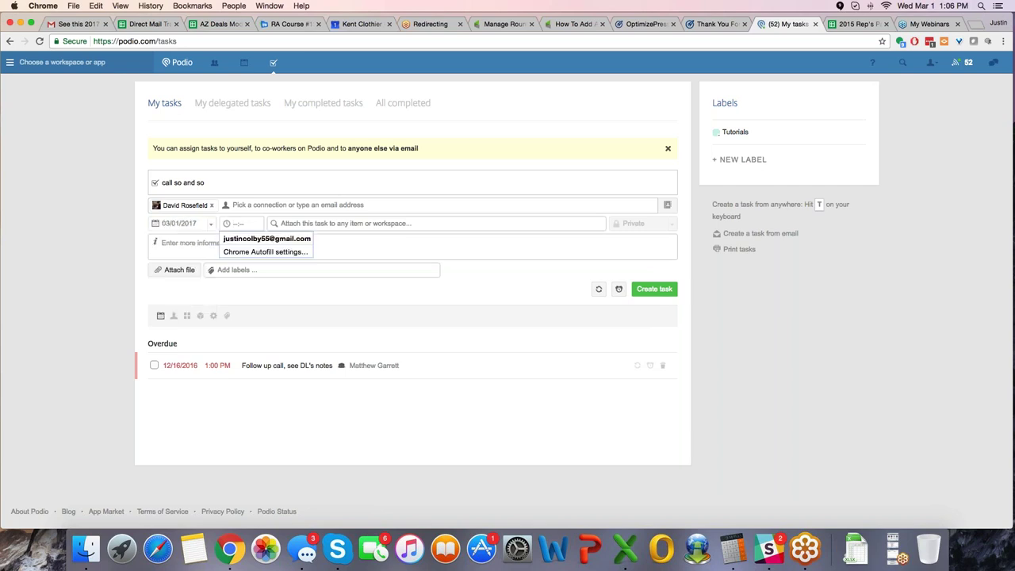
pyautogui.write('5:00 PM')
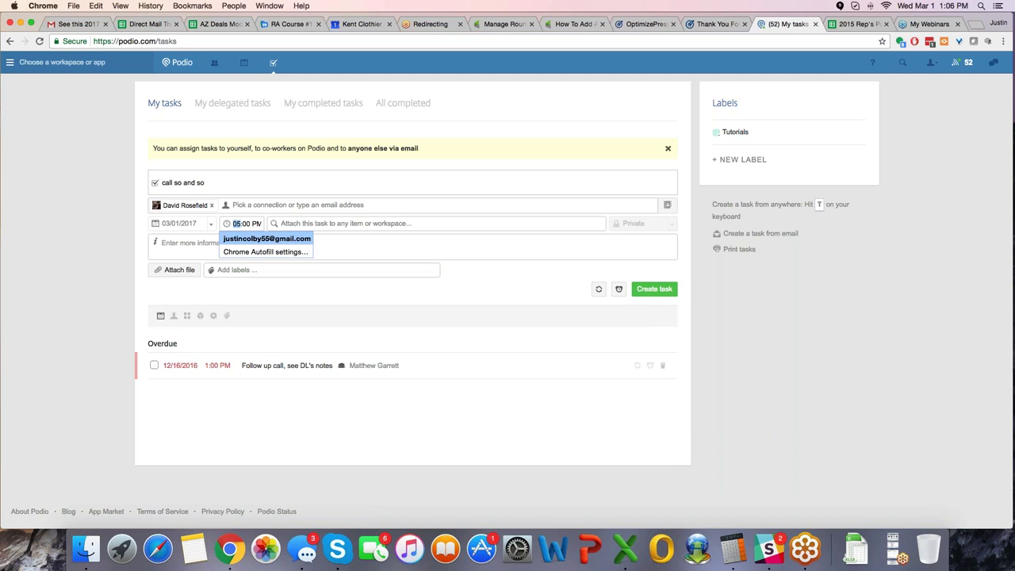
pyautogui.press('Escape')
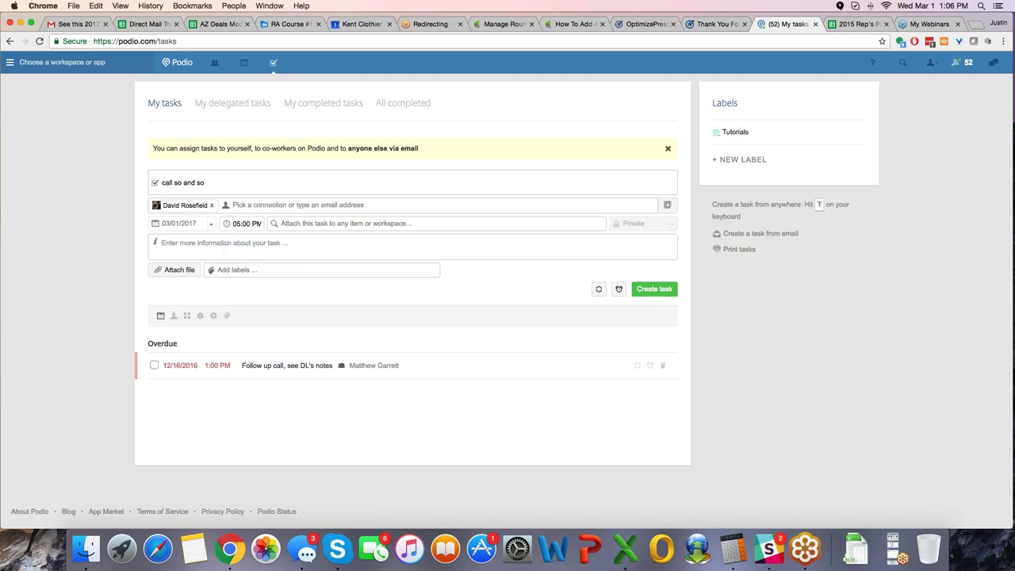
pyautogui.click(162, 243)
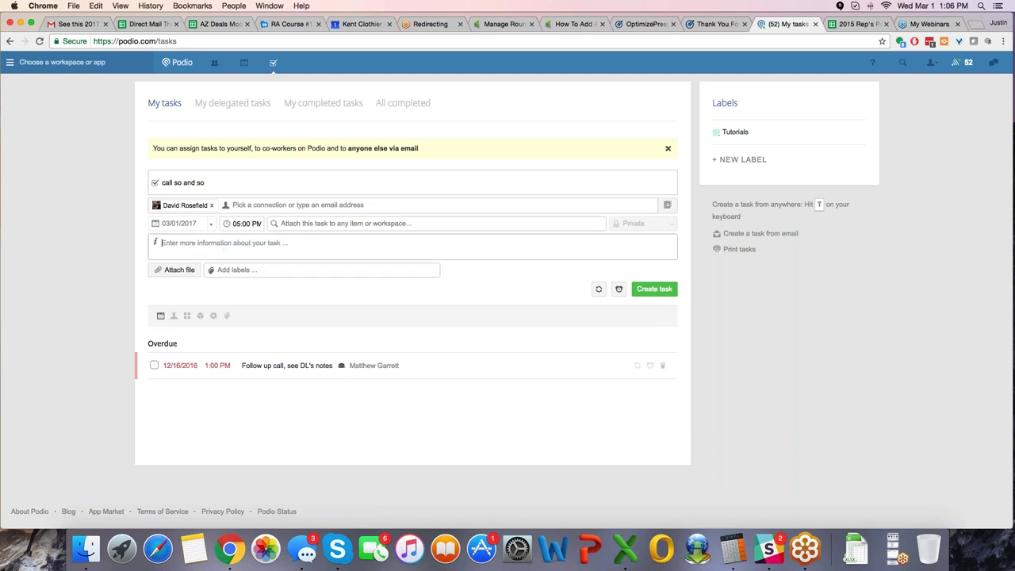
pyautogui.write('aksjdkf;laskjdf;laksdjf;laksdjf;laskdfj')
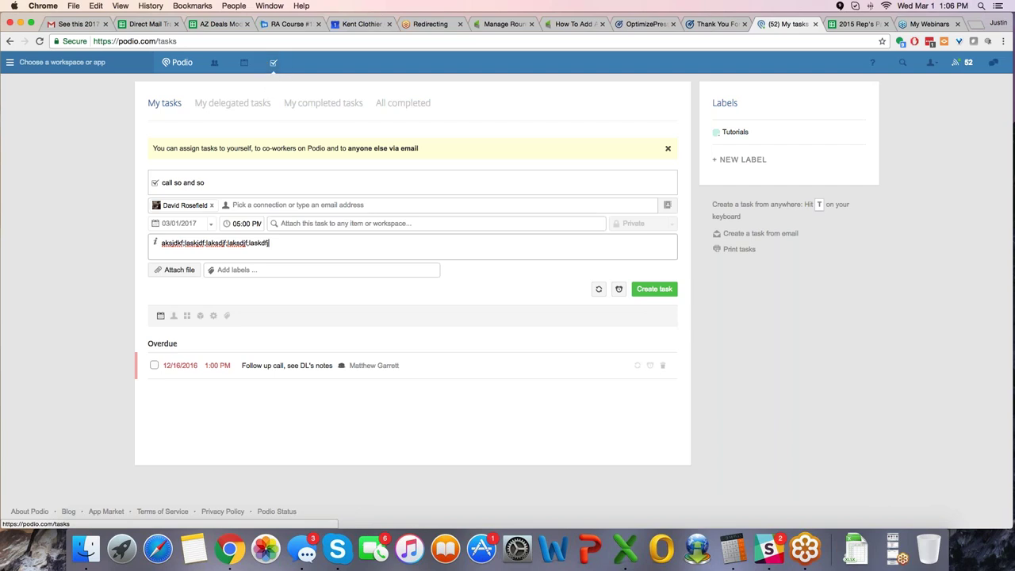
# - Look through the unread notifications and close the list
pyautogui.click(963, 66)
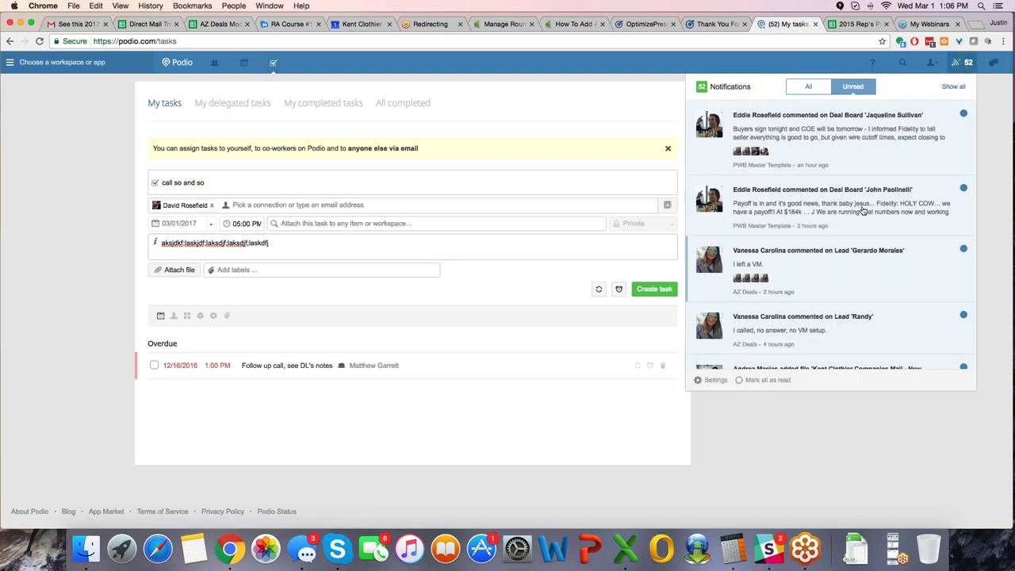
pyautogui.scroll(-5, 808, 171)
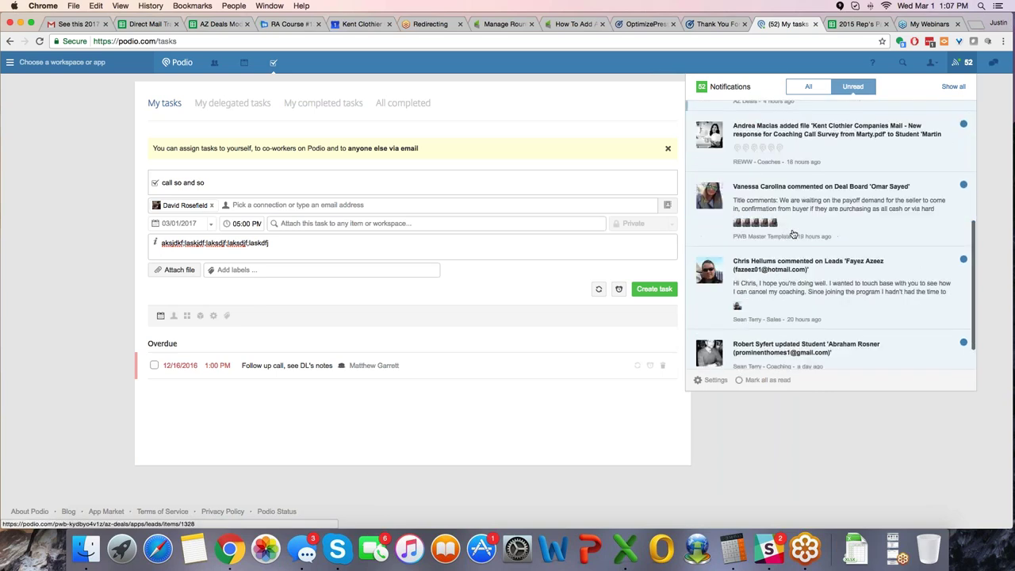
pyautogui.scroll(-1, 792, 234)
pyautogui.scroll(7, 793, 234)
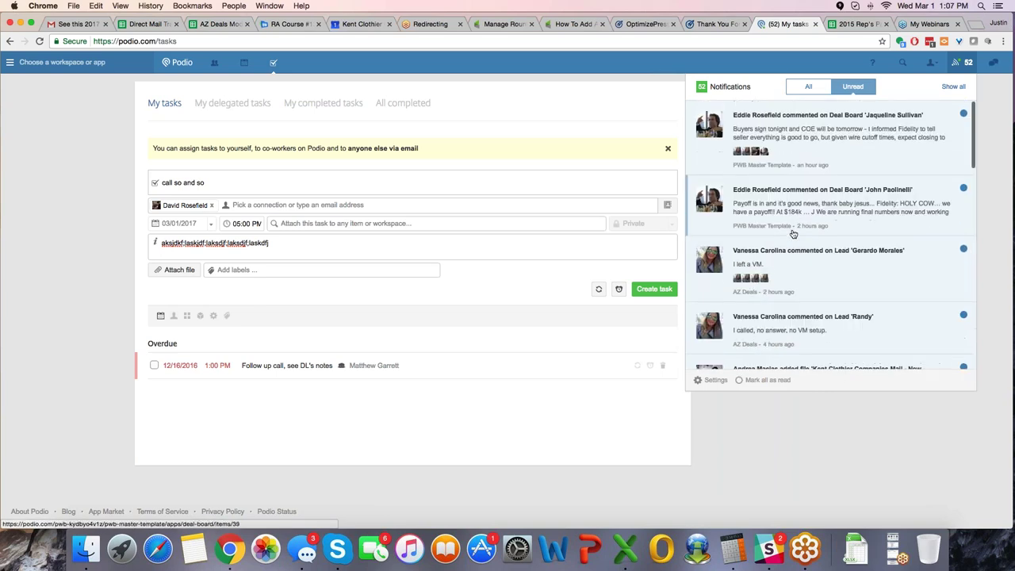
pyautogui.click(1005, 158)
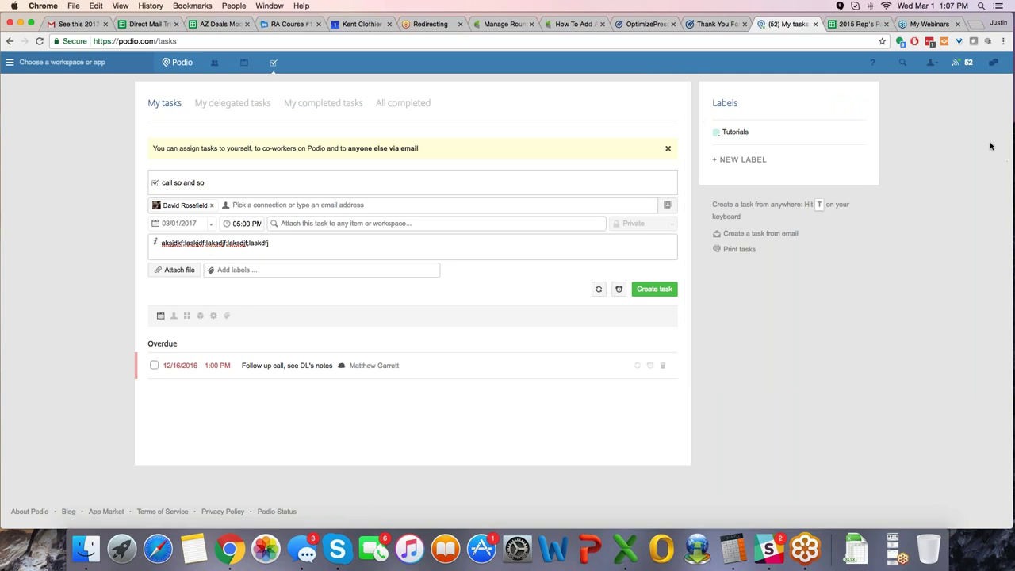
# - View the chat list of connections and close it
pyautogui.click(994, 65)
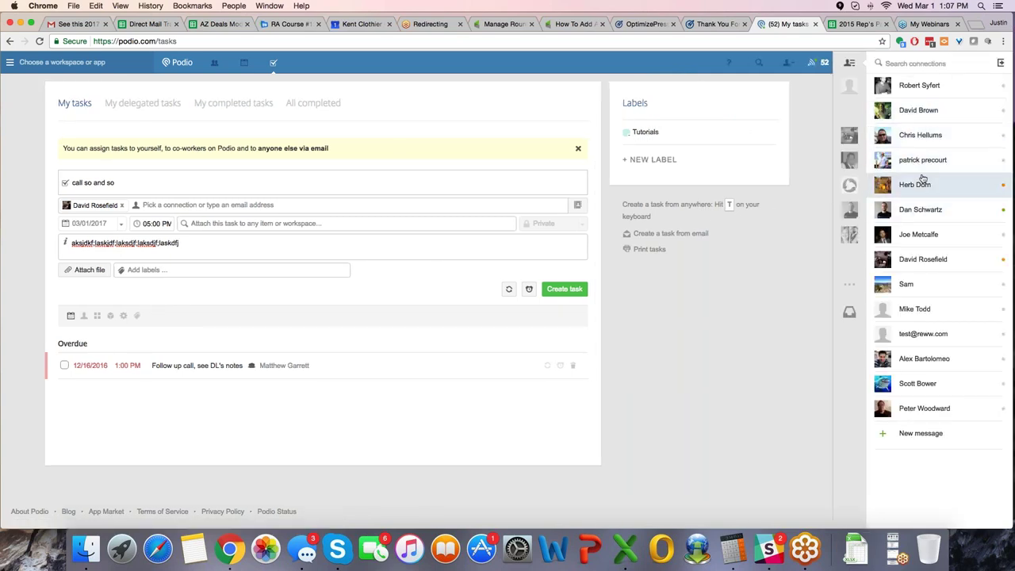
pyautogui.scroll(-1, 924, 178)
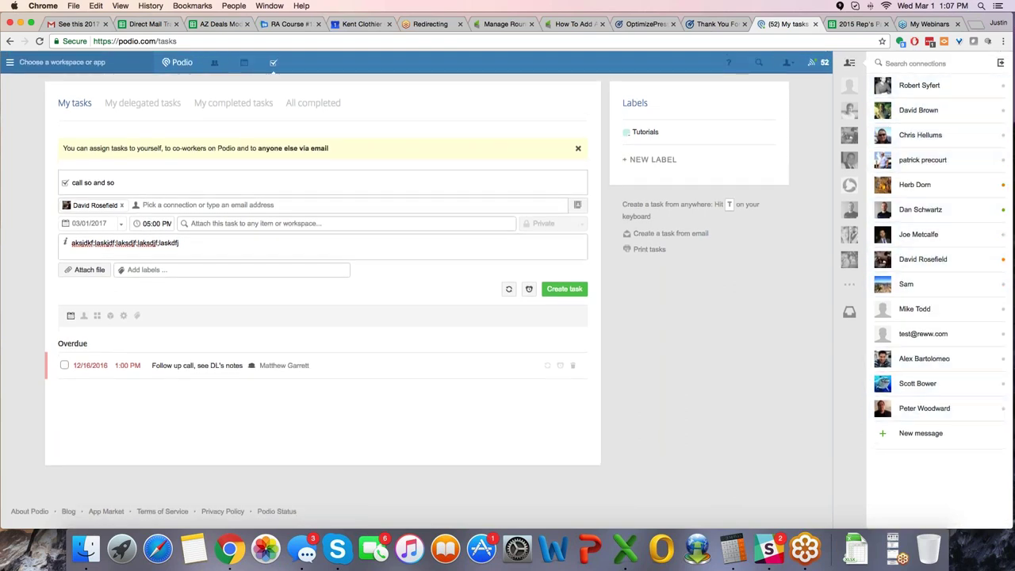
pyautogui.click(1004, 63)
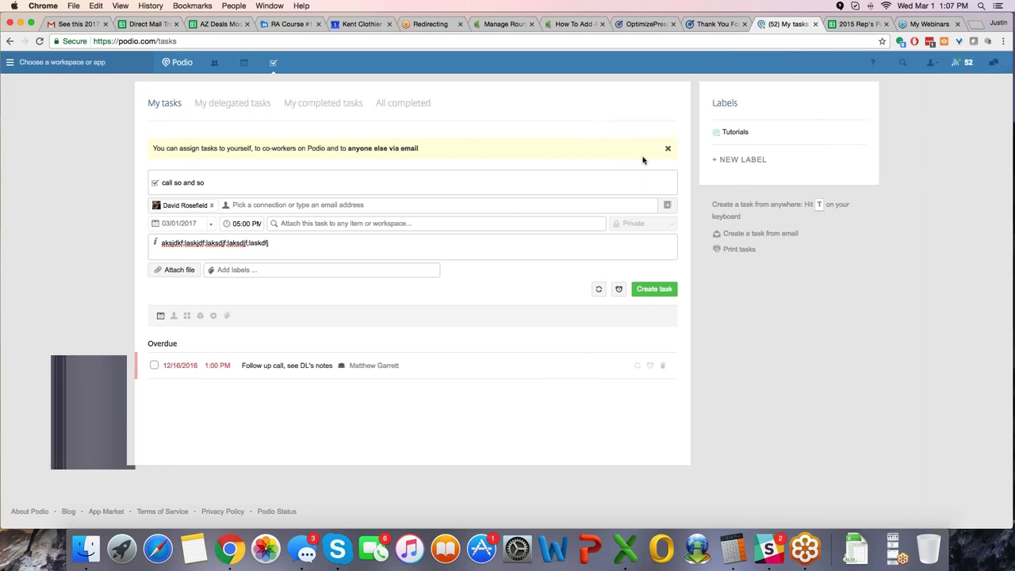
# - Dismiss the hint about assigning tasks and open the PWB Master Template workspace
pyautogui.click(668, 148)
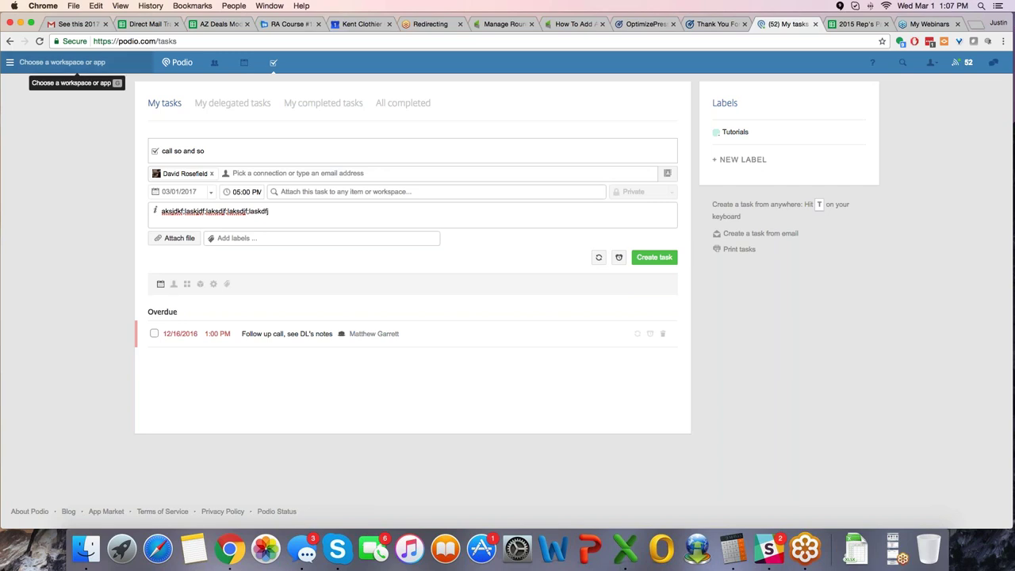
pyautogui.click(24, 62)
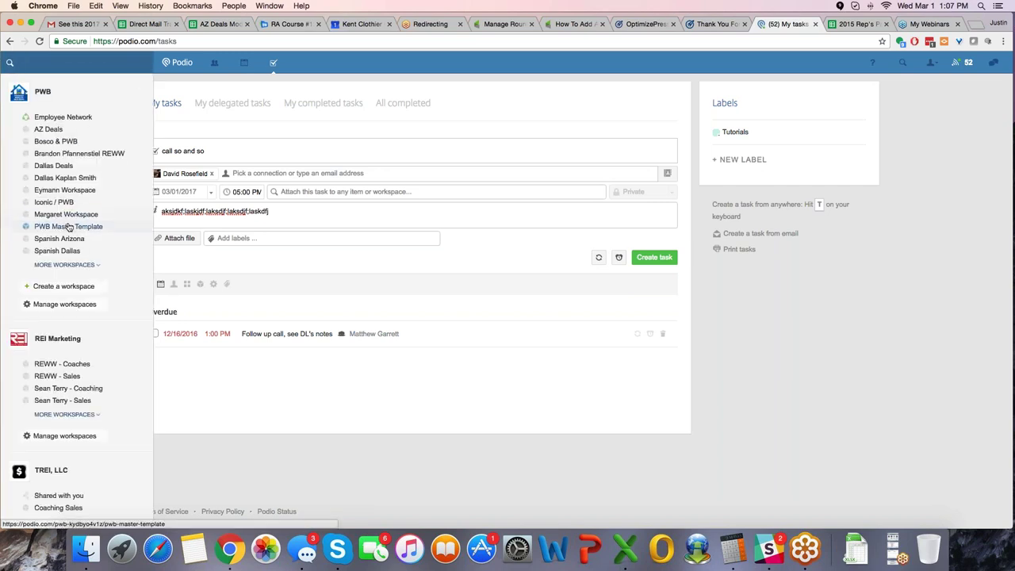
pyautogui.click(69, 226)
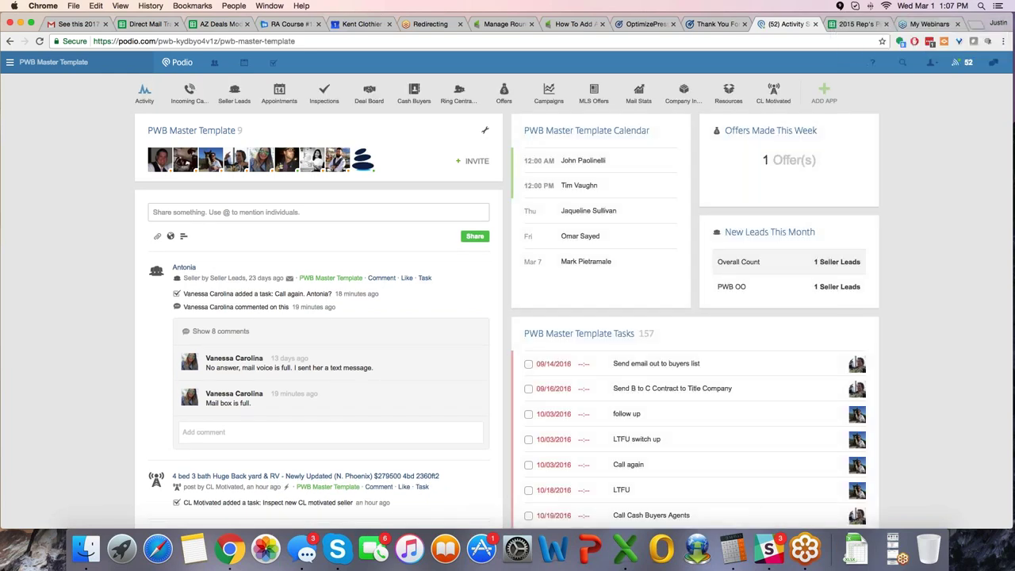
# - Look over the workspace's activity stream, calendar and task list
pyautogui.rightClick(769, 548)
pyautogui.click(773, 510)
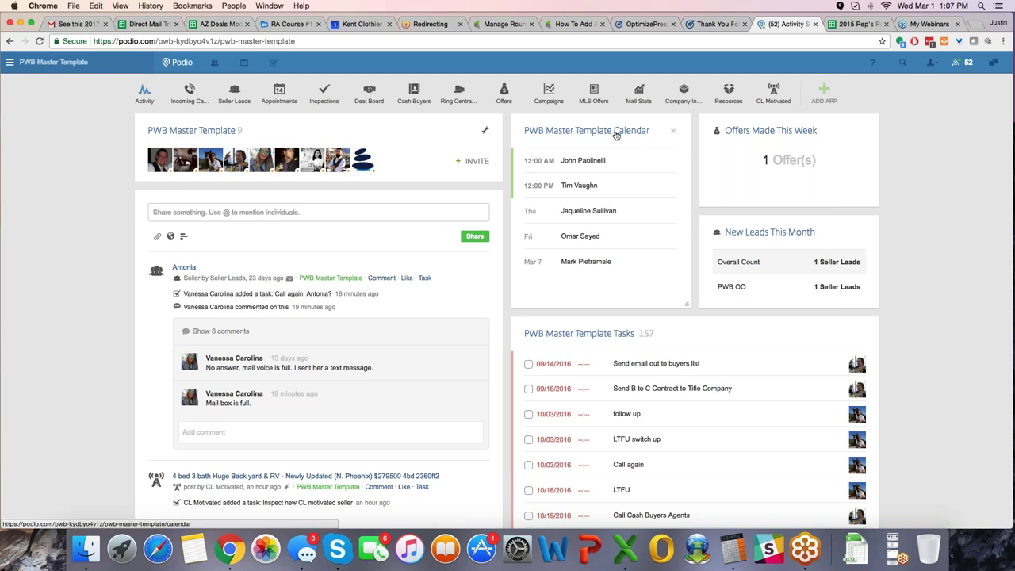
pyautogui.scroll(-3, 532, 232)
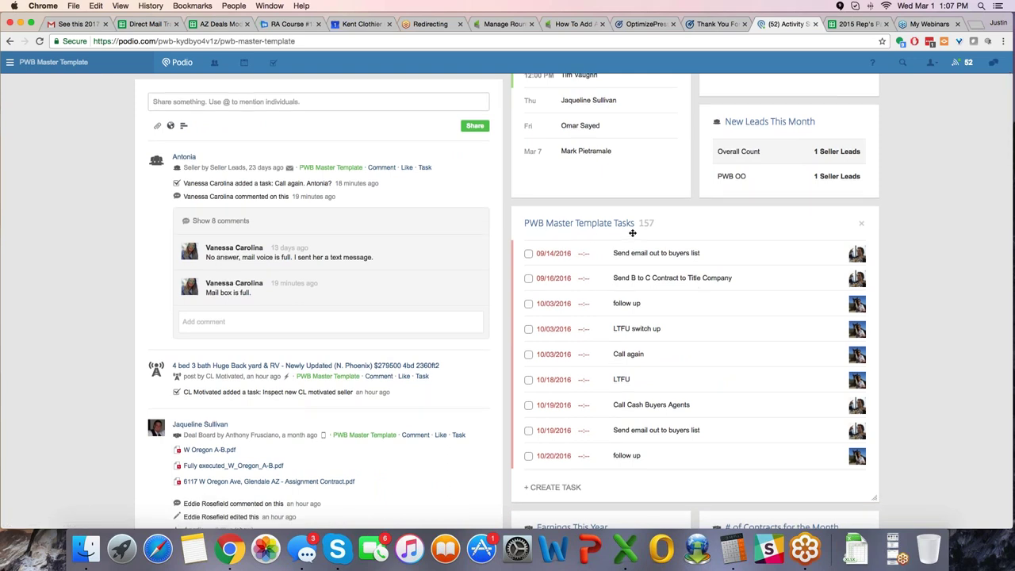
pyautogui.scroll(1, 632, 232)
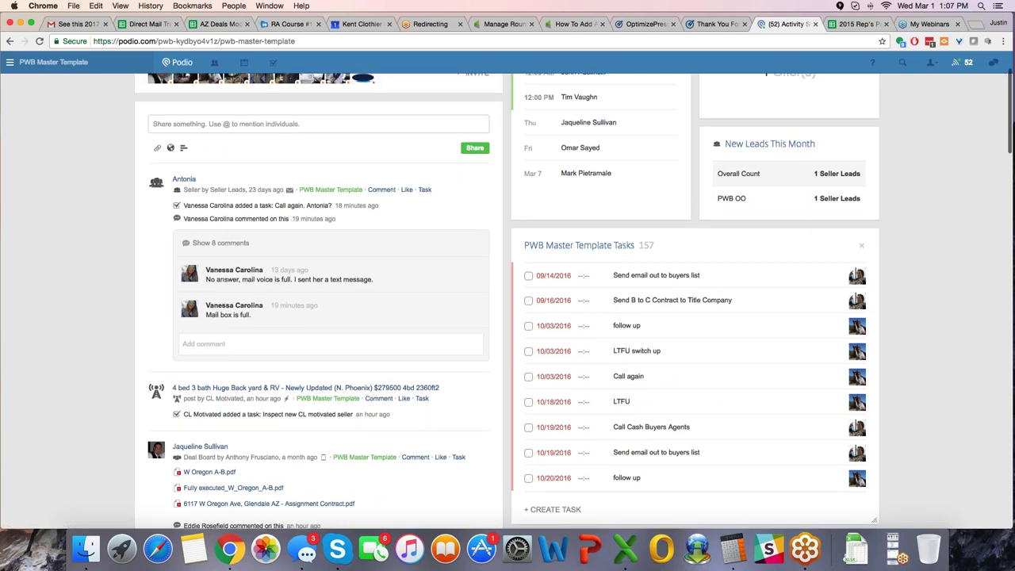
pyautogui.scroll(4, 508, 302)
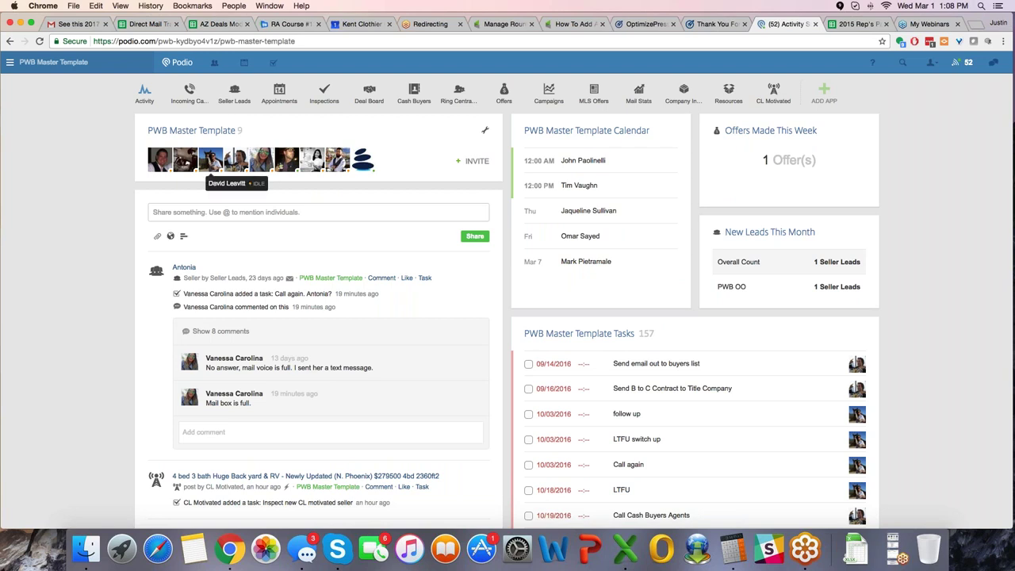
# - Draft a workspace post reading "kajshdfkjahsdf;lkasjdf;lka" and mention a team member in it
pyautogui.click(238, 215)
pyautogui.write('kajshdfkjahsdf;lkasjdf;lka')
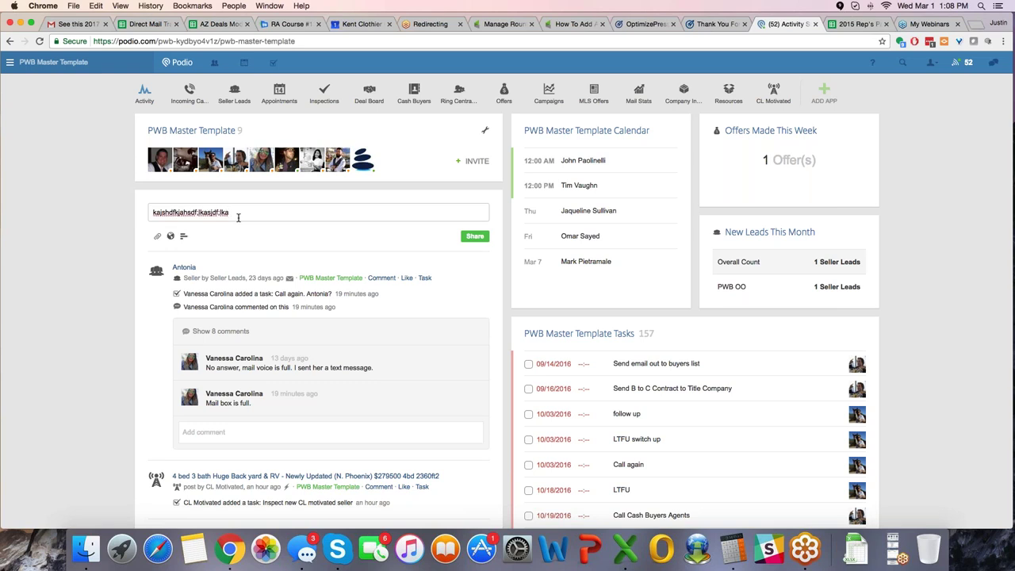
pyautogui.write(' @anthon')
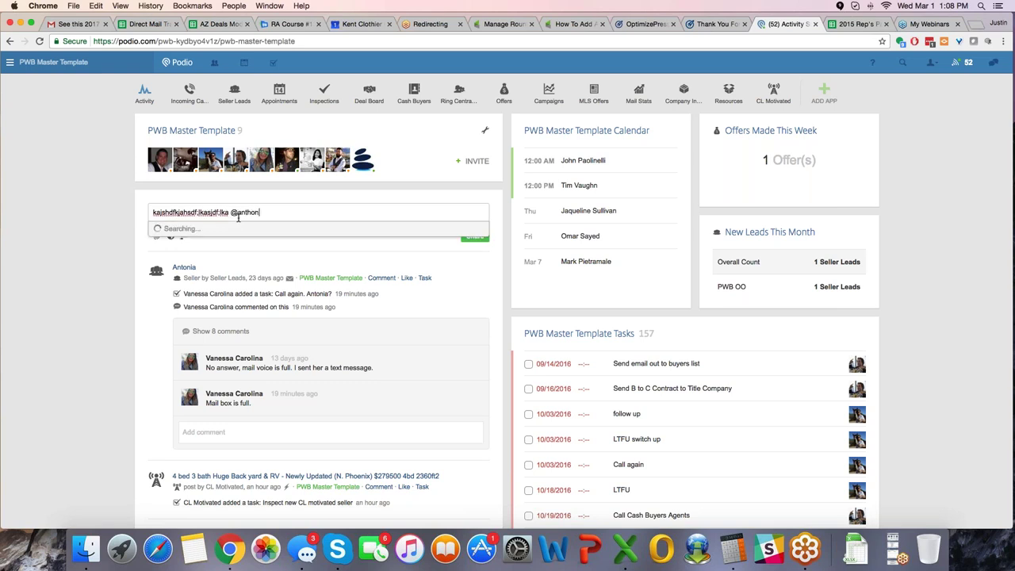
pyautogui.click(204, 258)
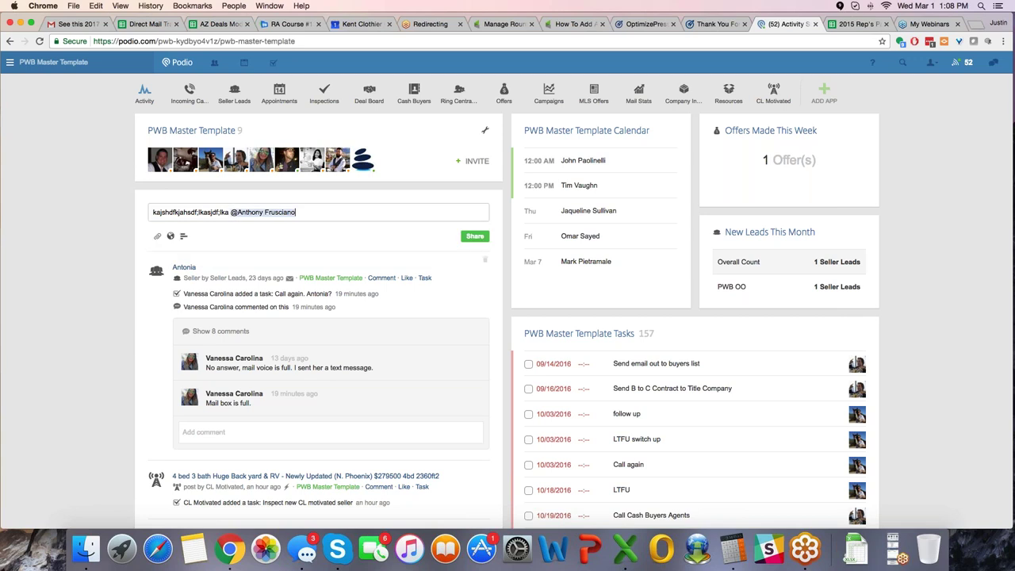
pyautogui.click(473, 236)
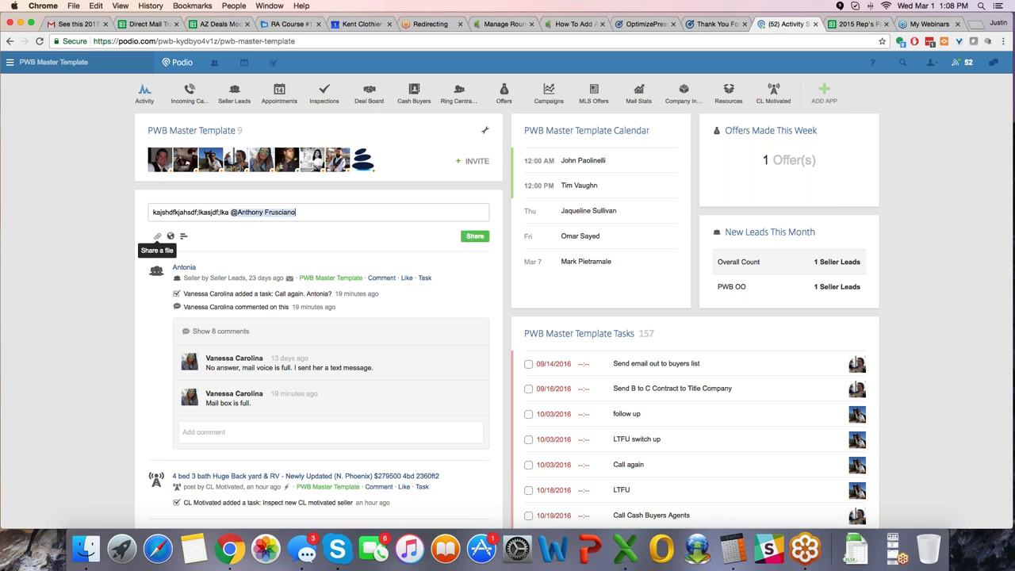
# - View the file sources available for the post, cancel, and discard the draft text along with its attachment area
pyautogui.click(157, 235)
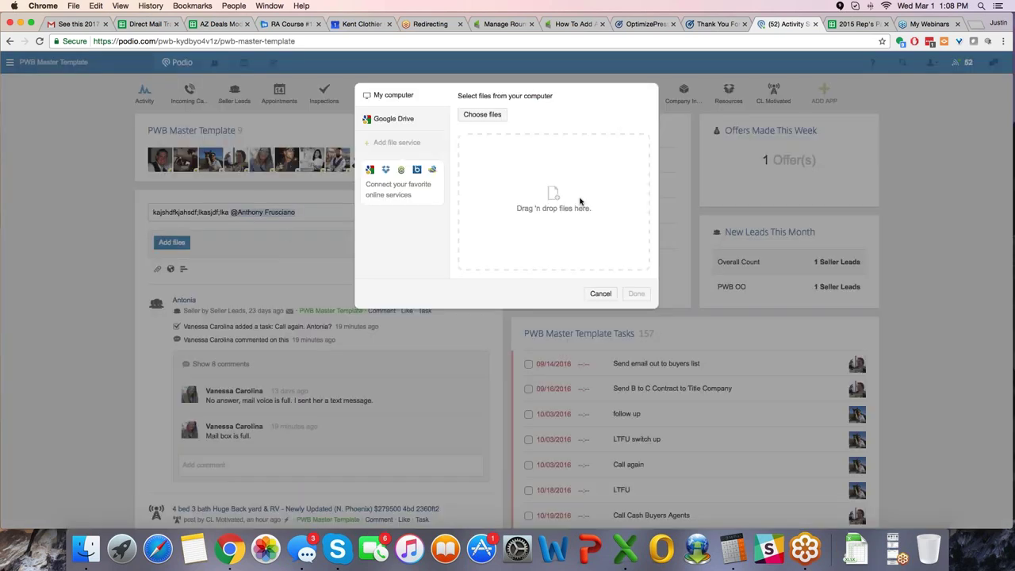
pyautogui.click(600, 293)
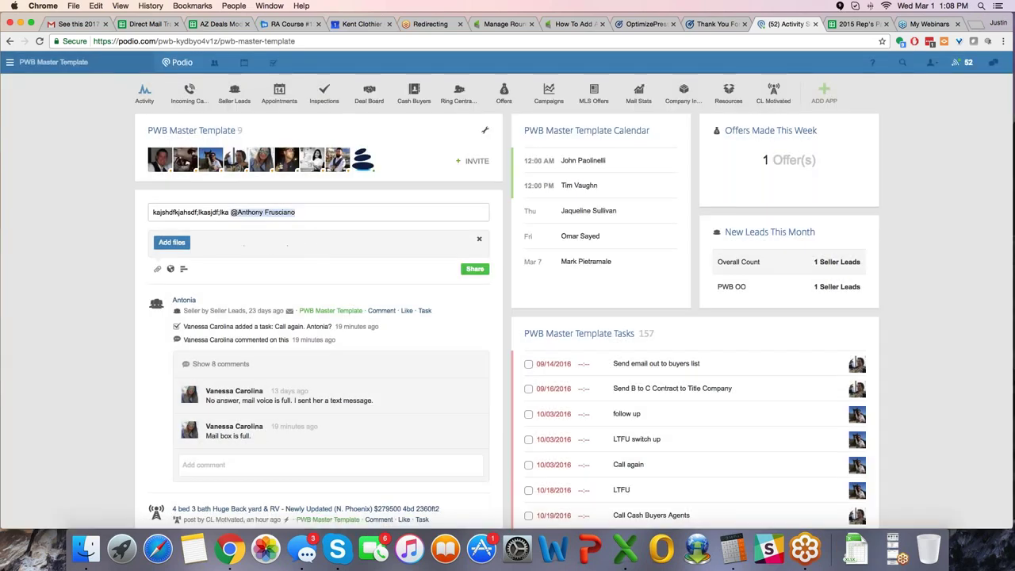
pyautogui.moveTo(299, 214); pyautogui.dragTo(234, 201)
pyautogui.press('BackSpace')
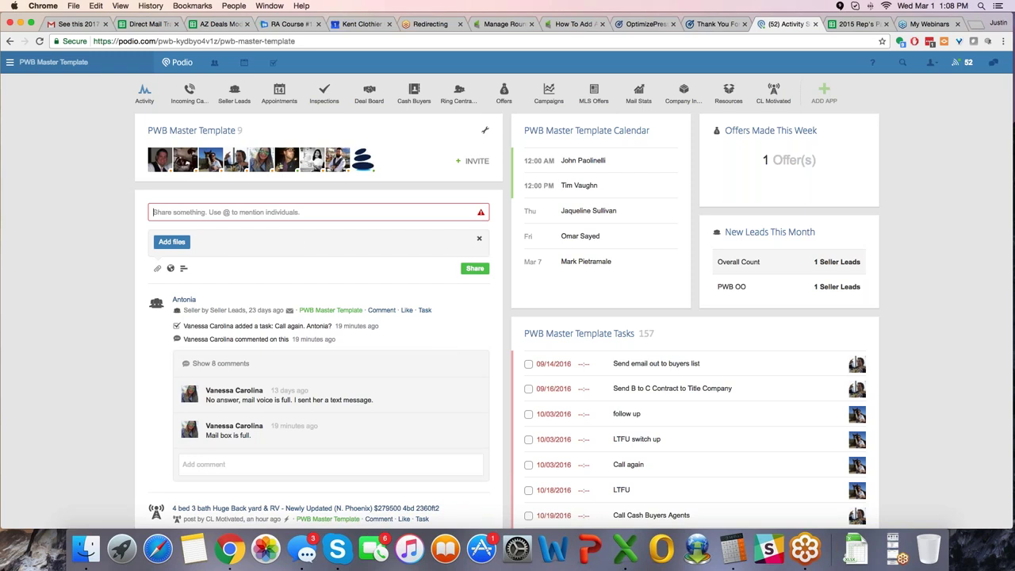
pyautogui.click(136, 254)
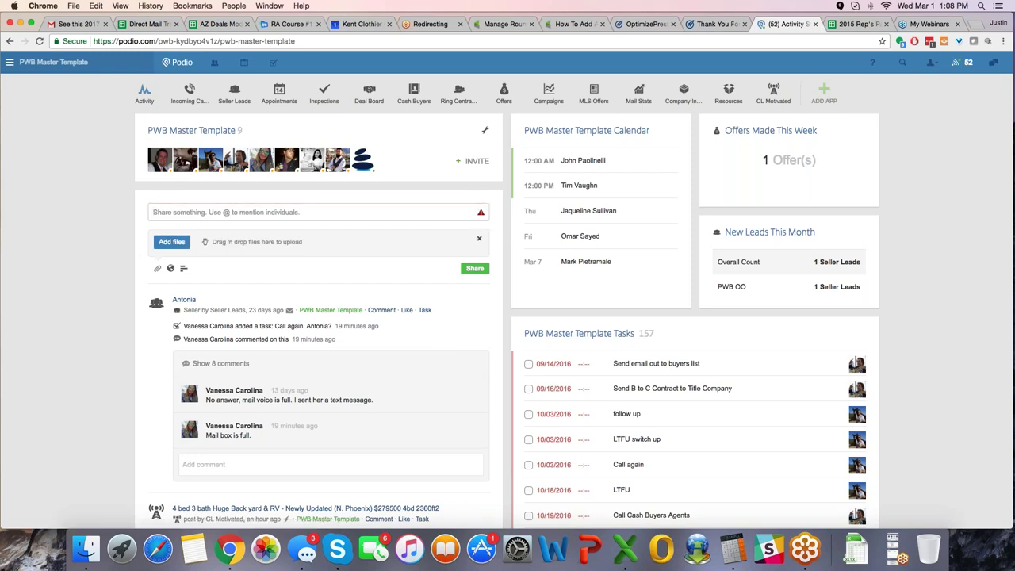
pyautogui.click(479, 239)
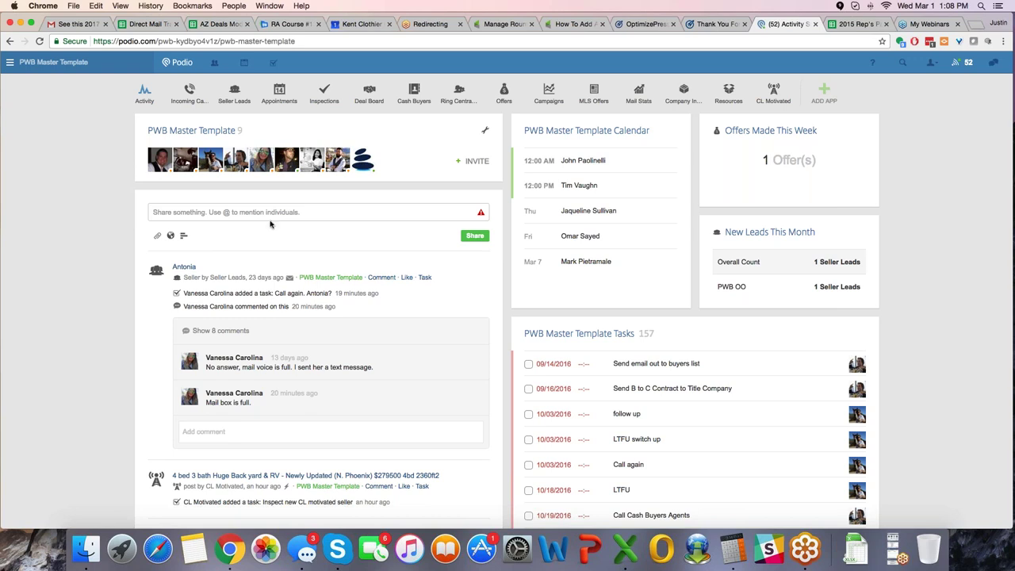
# - Open the Seller Leads app, show all leads, and open the voice message lead from 02/27/2017 at 01:46 PM
pyautogui.click(188, 92)
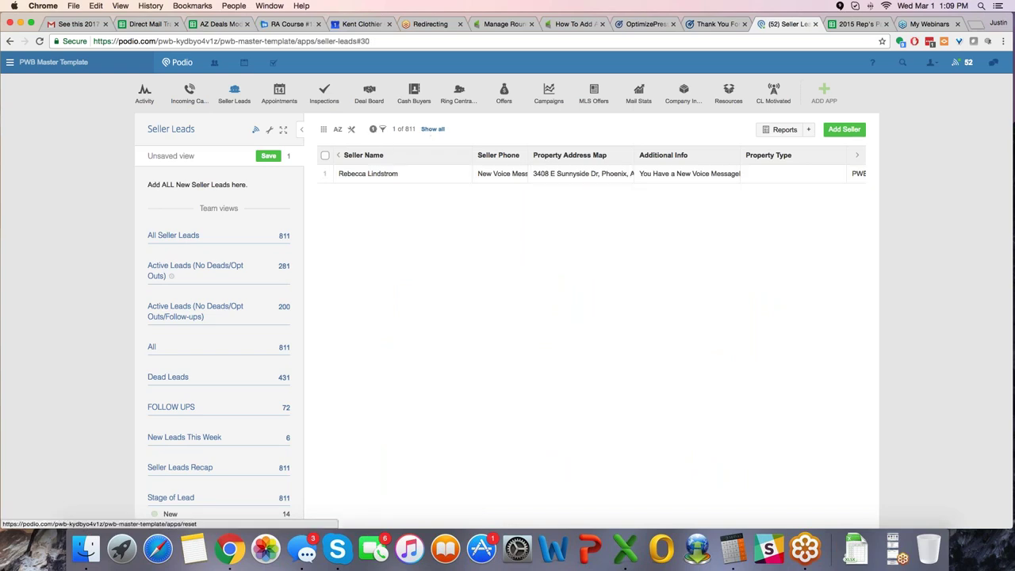
pyautogui.click(432, 129)
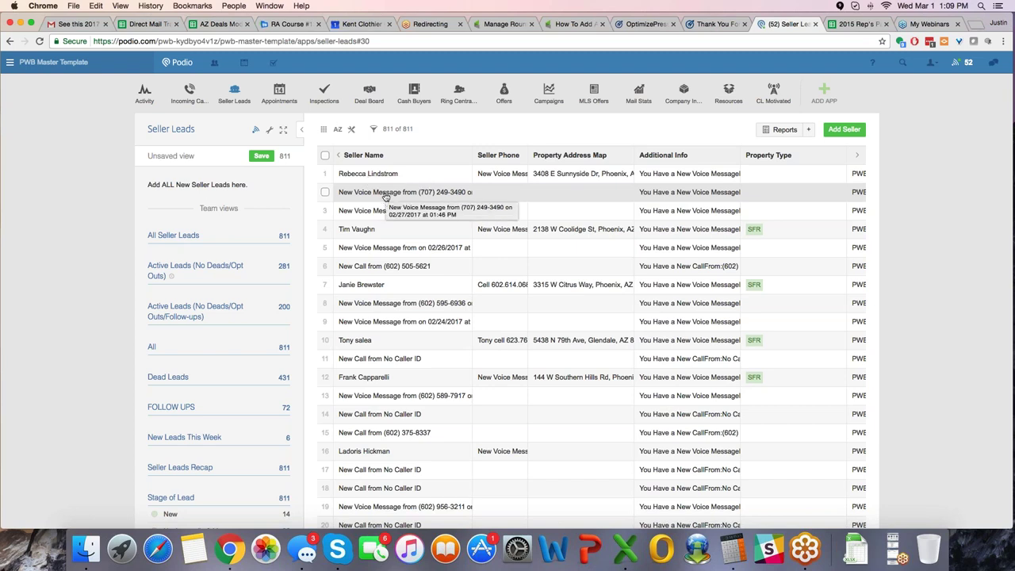
pyautogui.click(385, 196)
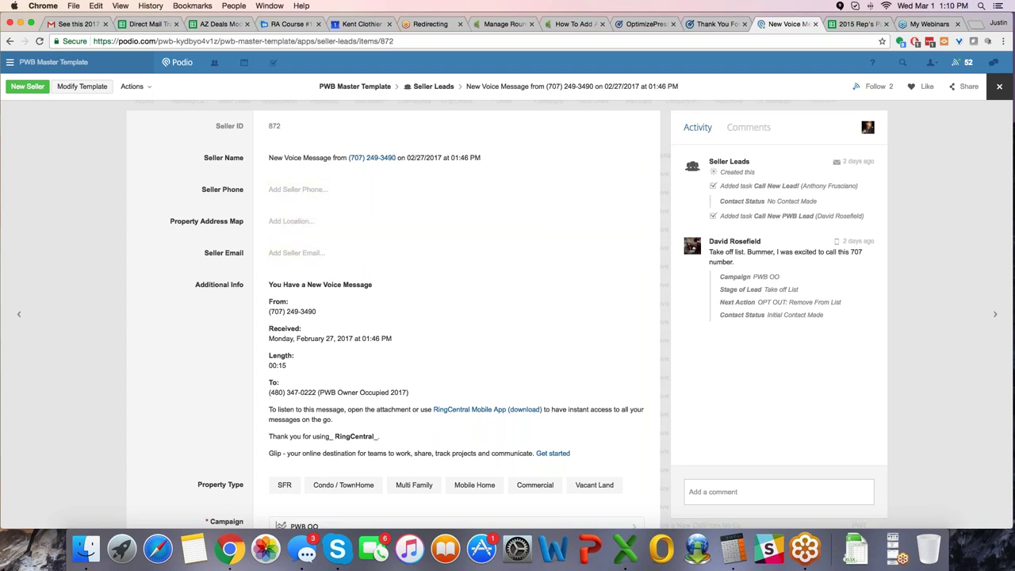
# - Examine the lead's message details, property type, campaign, contact status and stage fields
pyautogui.scroll(-1, 398, 351)
pyautogui.scroll(-3, 397, 352)
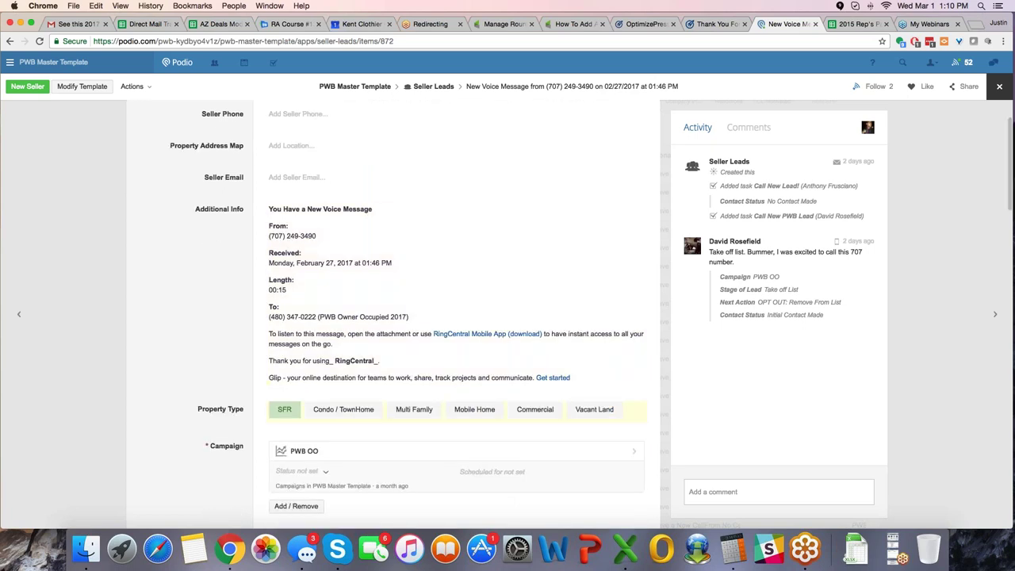
pyautogui.scroll(-1, 416, 414)
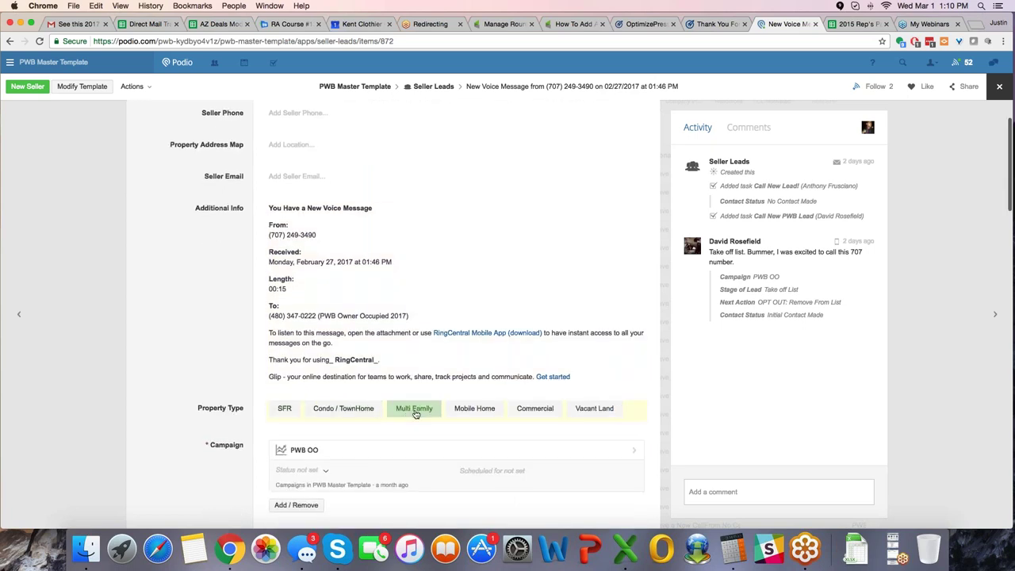
pyautogui.scroll(-5, 416, 414)
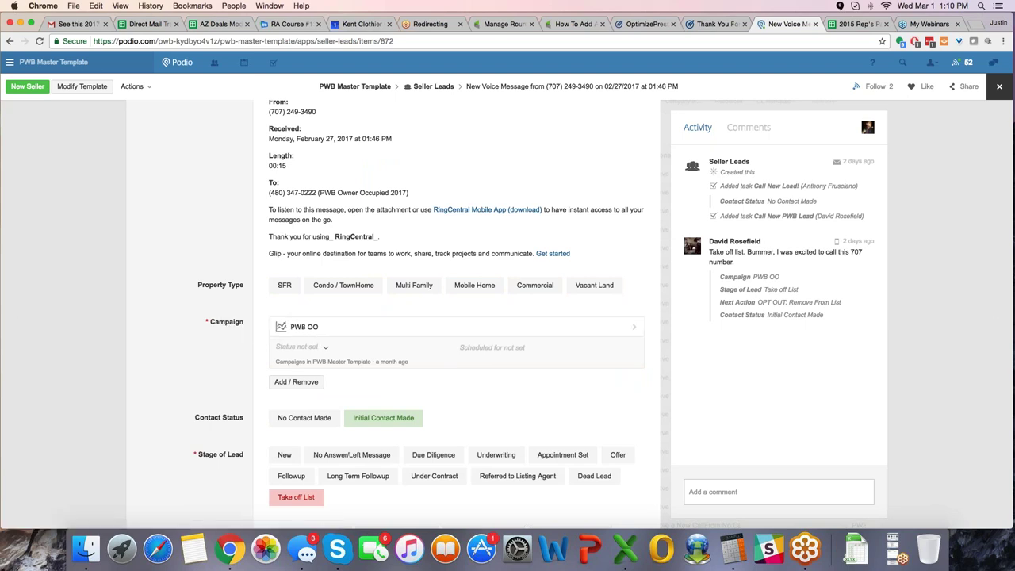
pyautogui.click(337, 419)
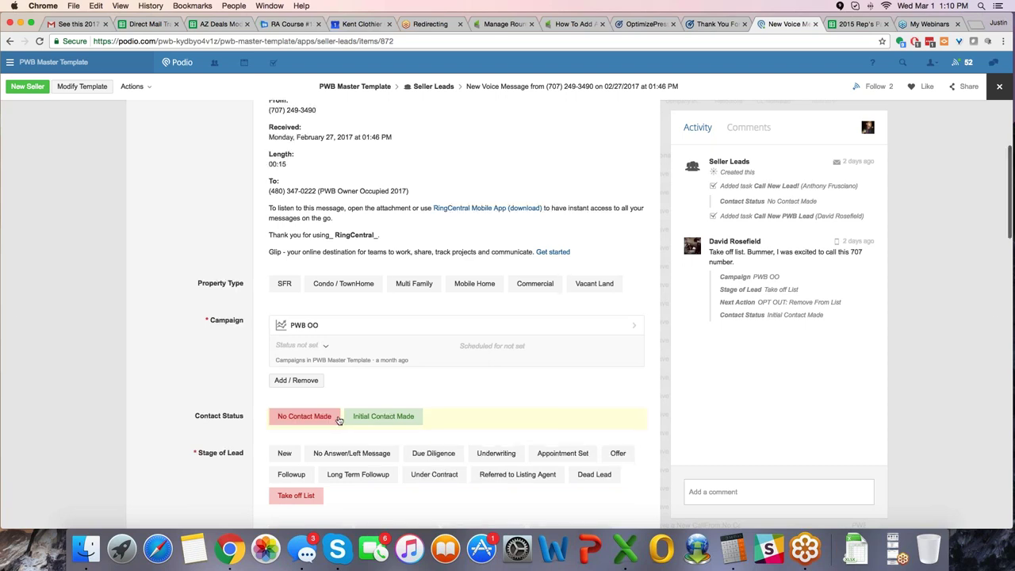
# - View the PWB OO campaign linked to the lead and close it
pyautogui.scroll(-3, 338, 421)
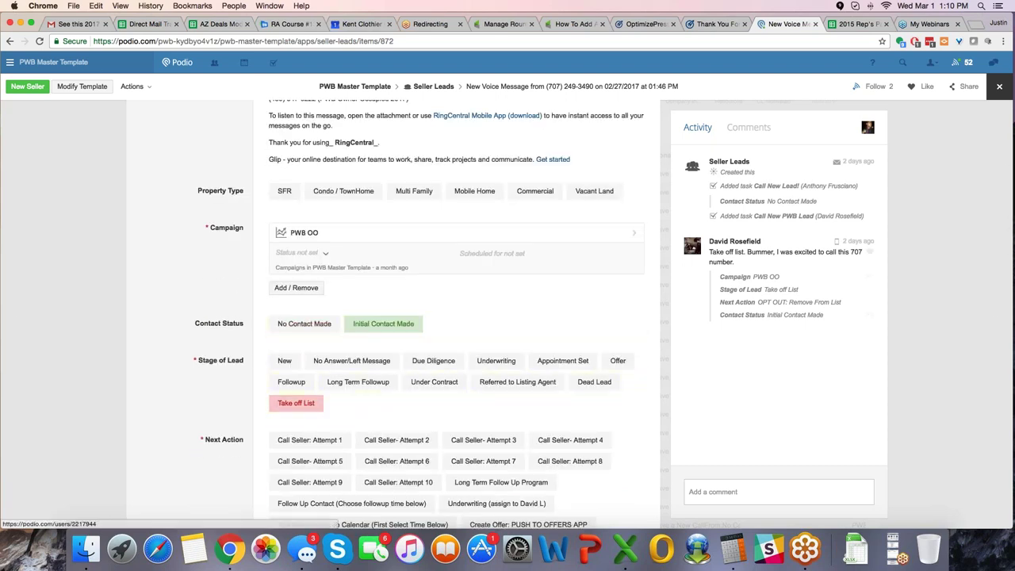
pyautogui.click(303, 233)
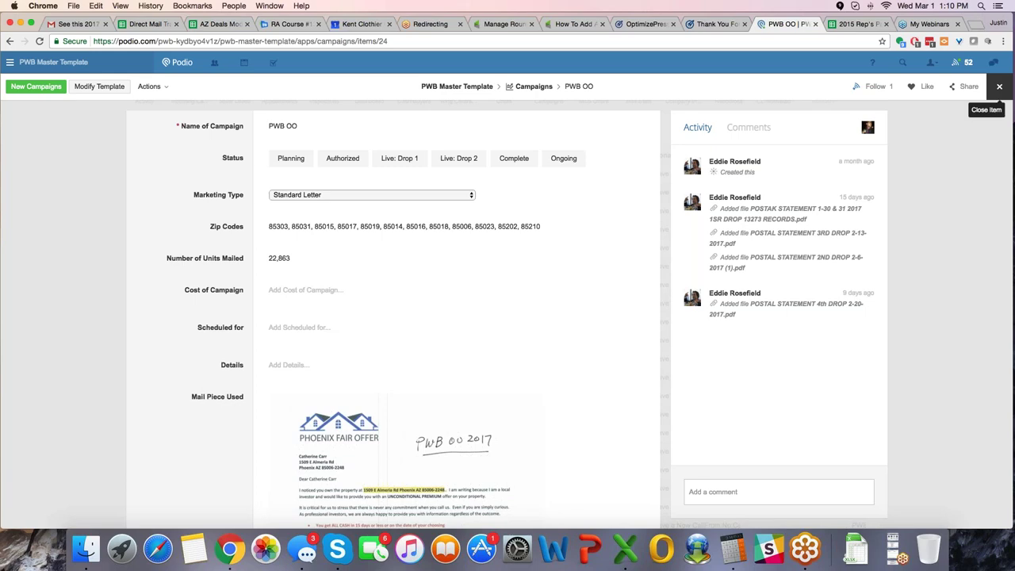
pyautogui.click(1000, 86)
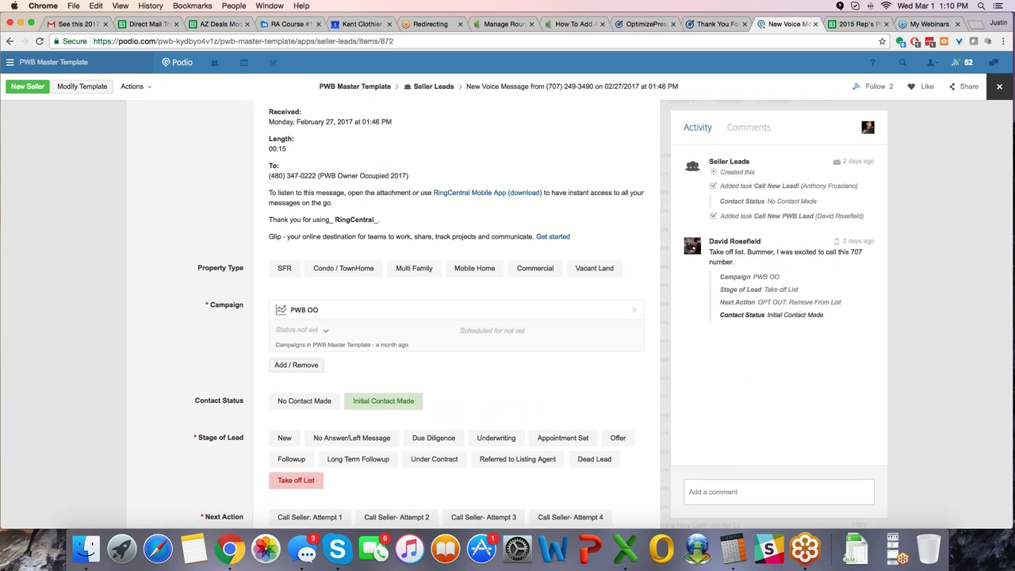
# - Try out a comment on the lead reading "kjshdfajsd;fkljas;ldifja;sldk" and clear it without adding it
pyautogui.click(754, 492)
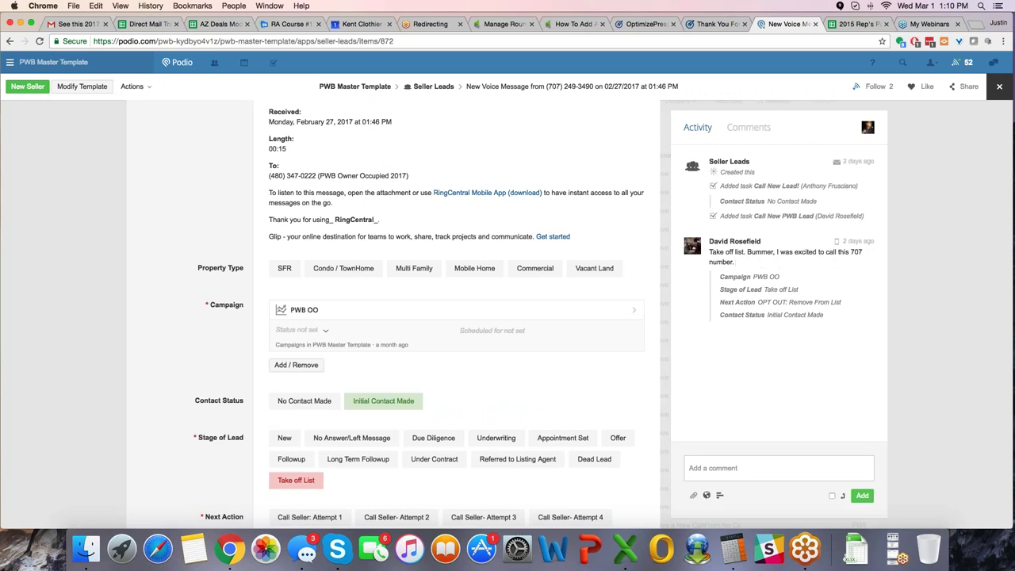
pyautogui.write('kjshdfajsd;fkljas;ldifja;sldk')
pyautogui.moveTo(763, 469); pyautogui.dragTo(643, 469)
pyautogui.press('BackSpace')
# - Examine the lead's remaining fields, from next actions and property details to outsourcing contacts, files and tasks
pyautogui.scroll(-3, 252, 452)
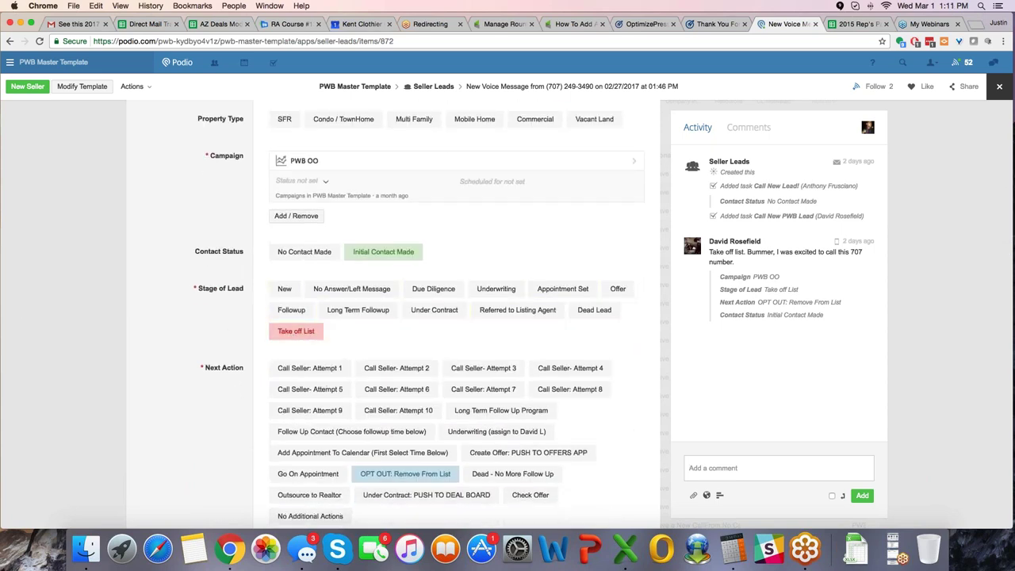
pyautogui.scroll(-3, 397, 357)
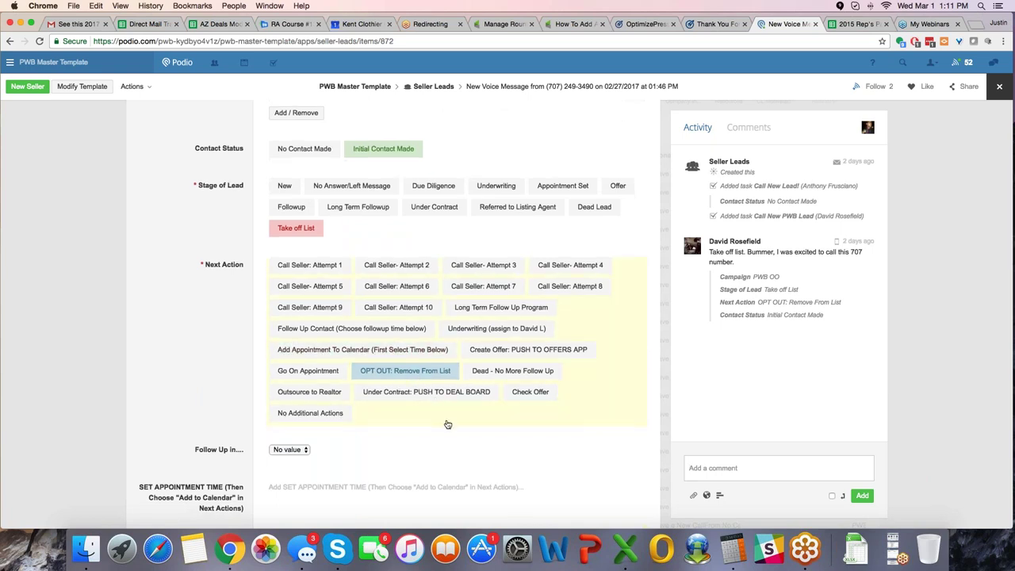
pyautogui.scroll(-5, 447, 424)
pyautogui.scroll(-4, 448, 424)
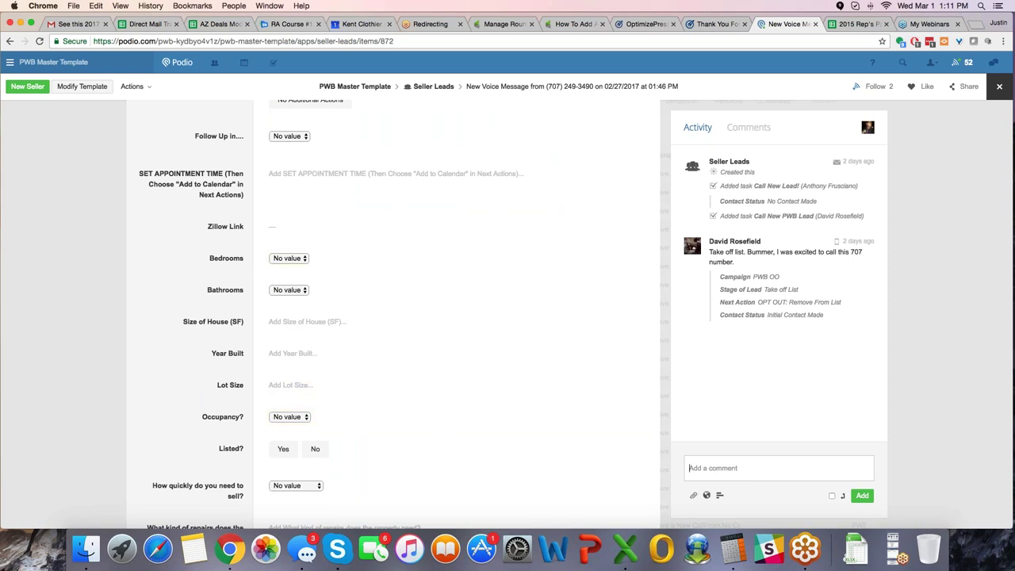
pyautogui.scroll(-3, 334, 381)
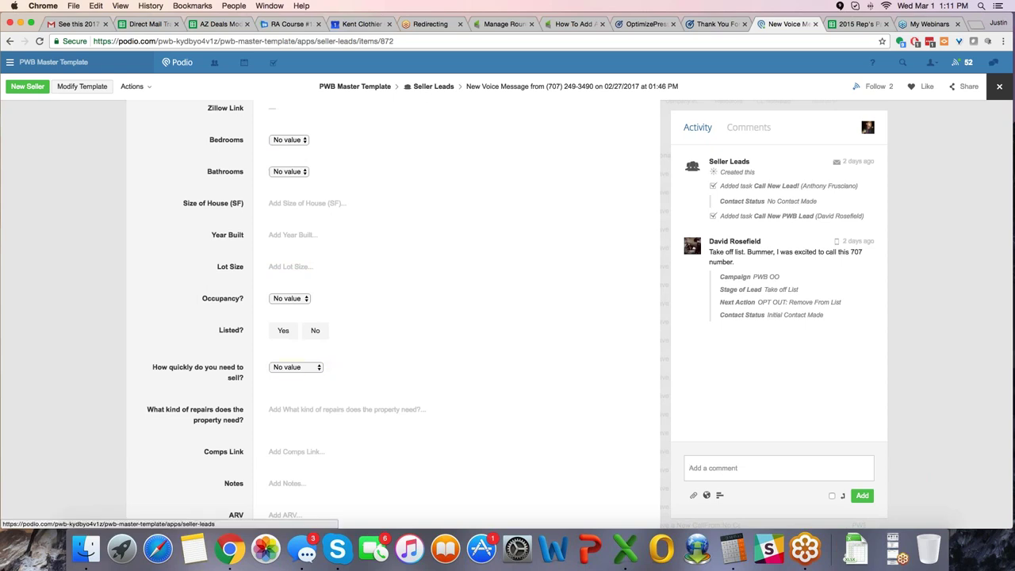
pyautogui.scroll(-5, 423, 368)
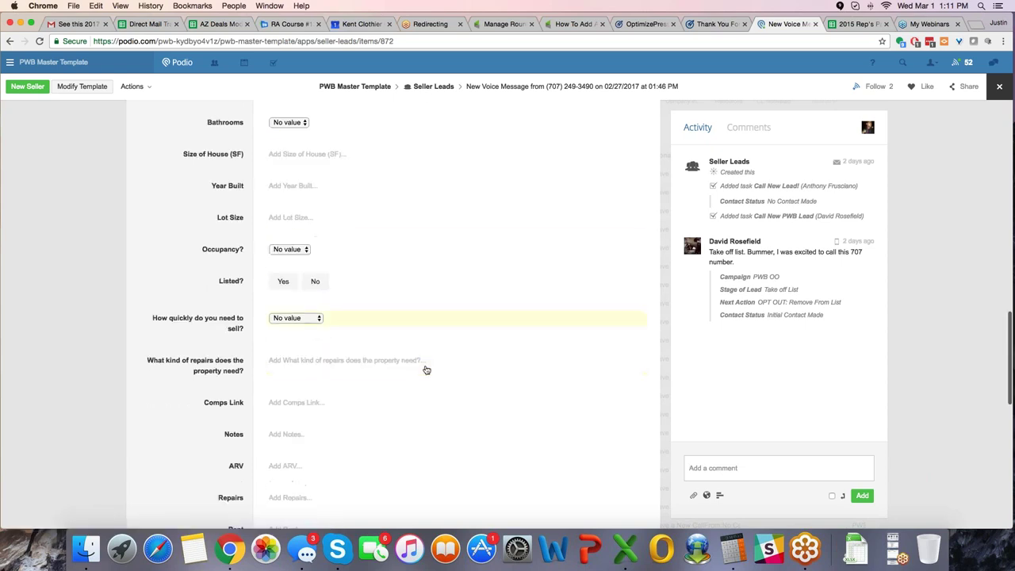
pyautogui.scroll(-1, 456, 365)
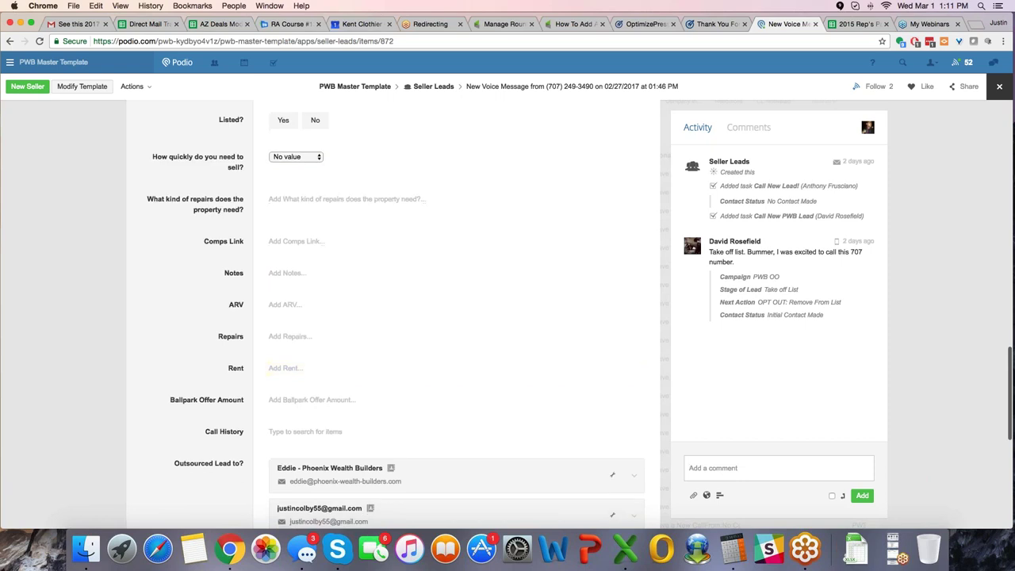
pyautogui.scroll(-8, 456, 318)
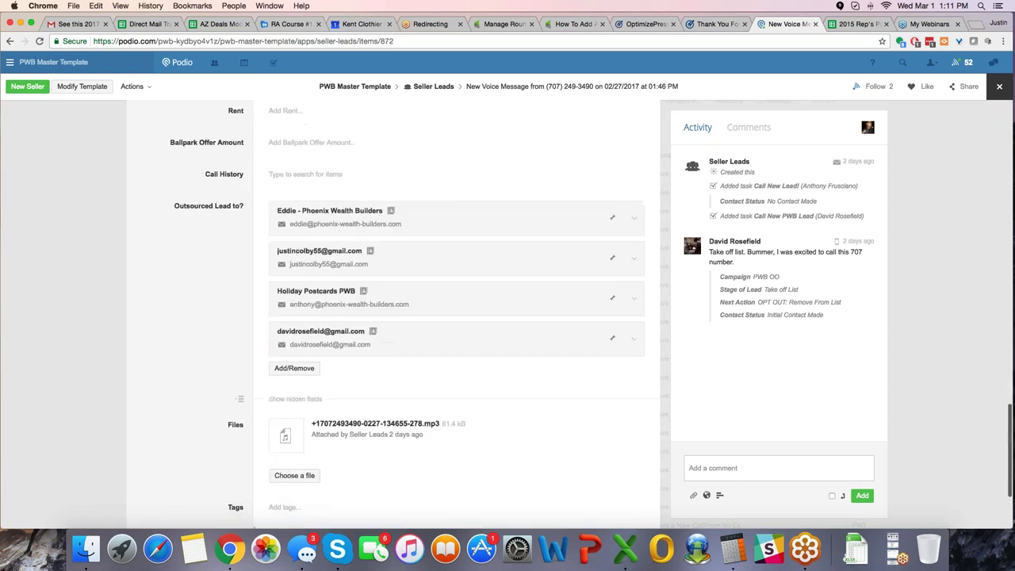
pyautogui.scroll(-1, 456, 317)
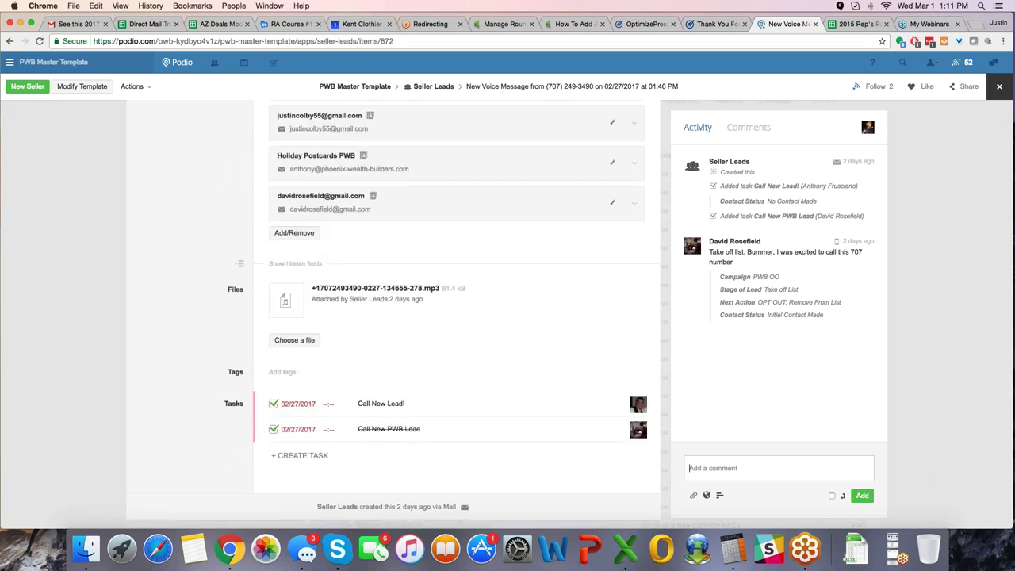
# - Review the lead's attached voice recording and its tasks, and return to the Seller Leads list
pyautogui.moveTo(302, 298)
pyautogui.moveTo(468, 305)
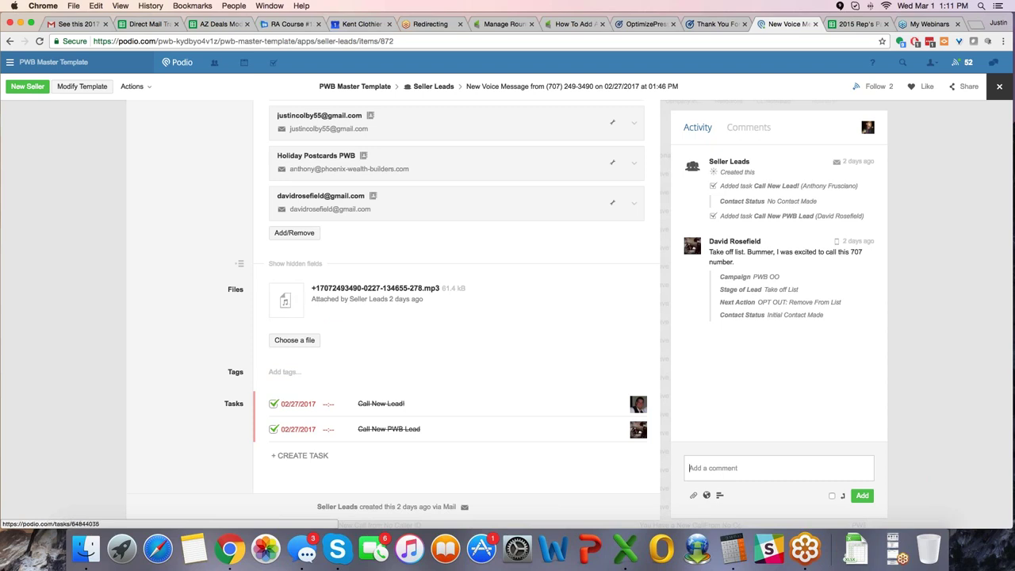
pyautogui.scroll(1, 392, 476)
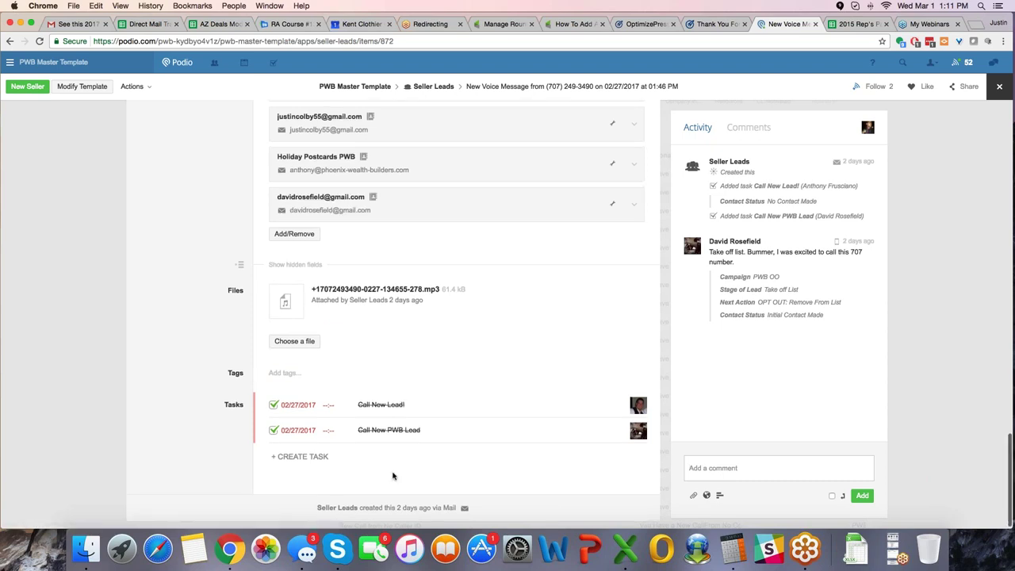
pyautogui.scroll(10, 393, 476)
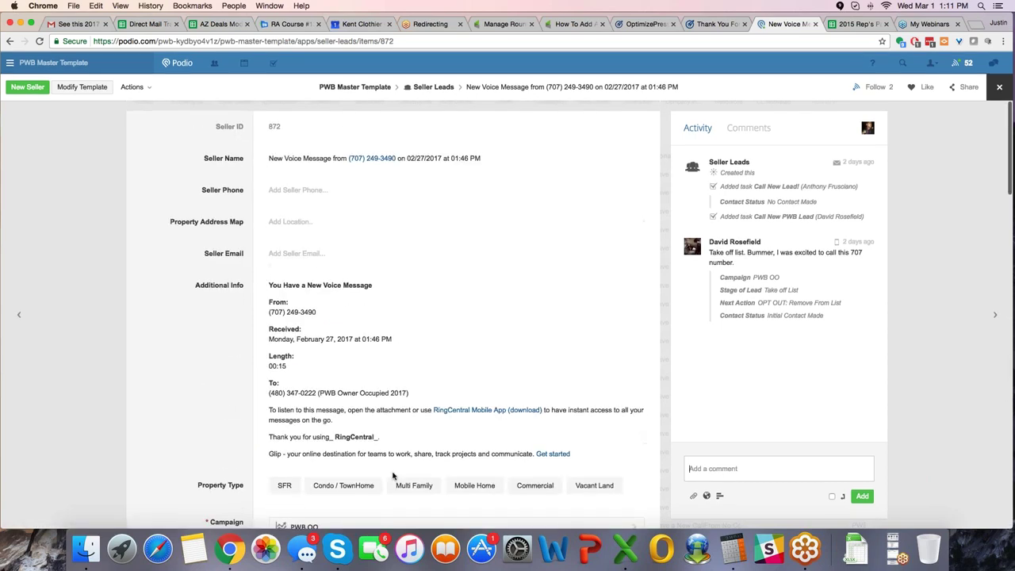
pyautogui.click(426, 88)
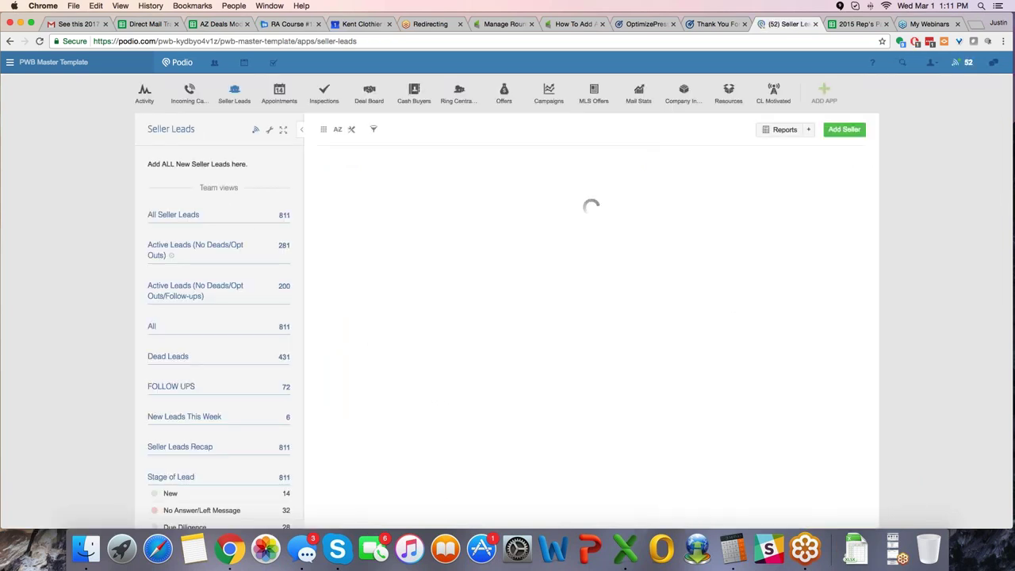
# - Open the first lead in the Seller Leads list and examine its address map, campaign, contact status, stage and next action fields
pyautogui.click(373, 173)
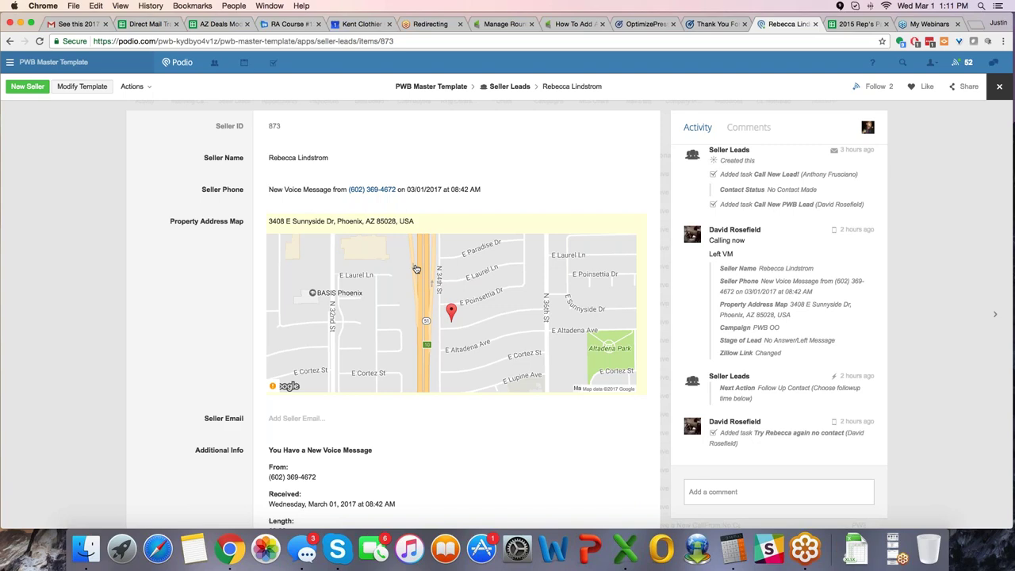
pyautogui.scroll(-2, 437, 366)
pyautogui.scroll(-10, 437, 366)
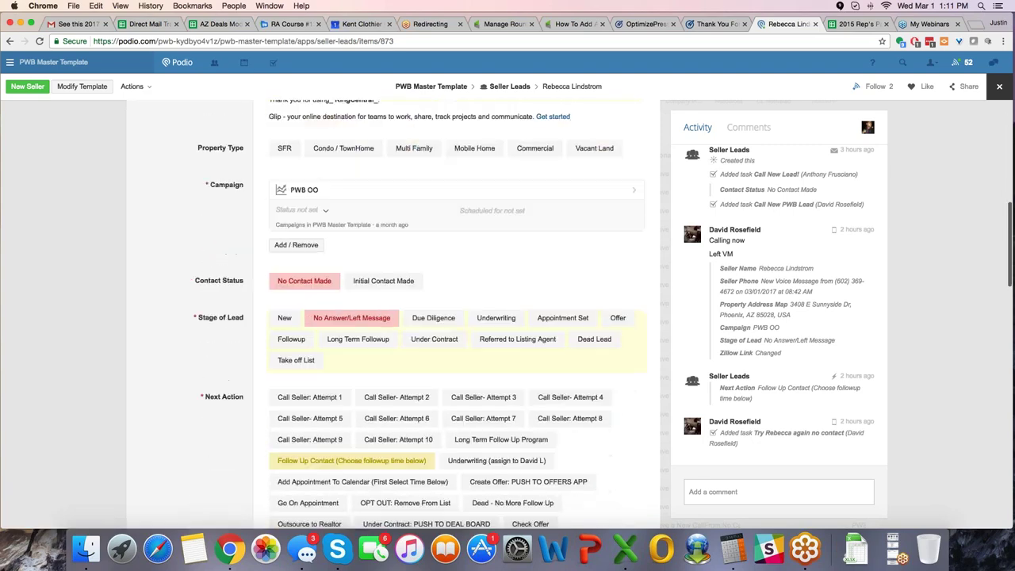
pyautogui.click(383, 281)
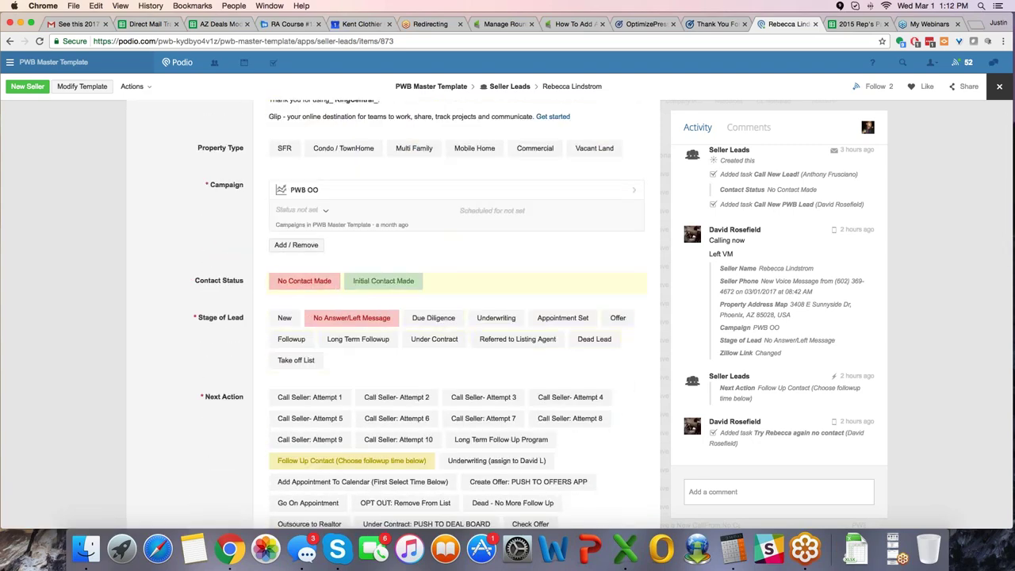
pyautogui.click(383, 280)
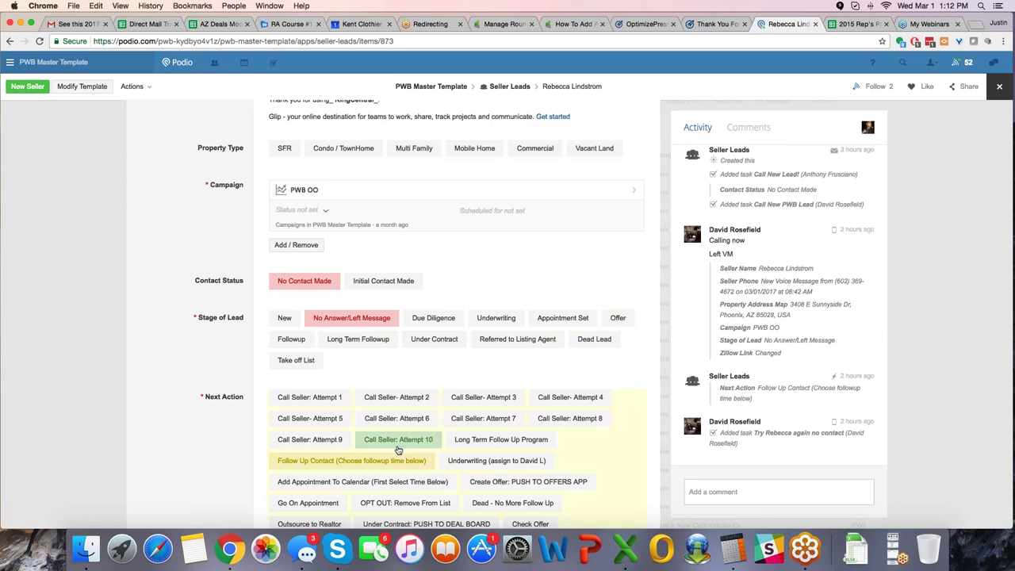
pyautogui.scroll(-5, 398, 440)
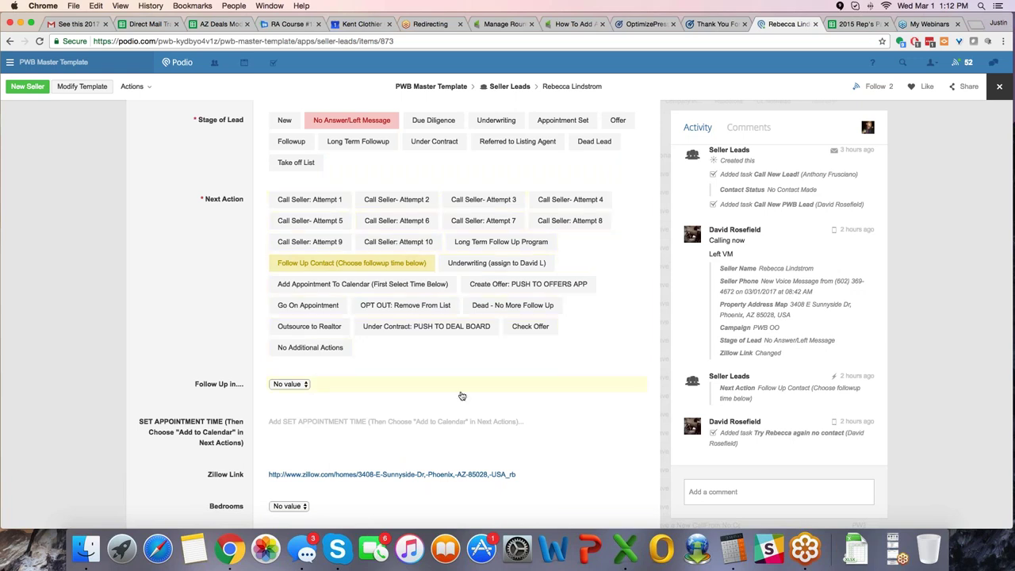
# - Examine this lead's follow-up, Zillow link, property details, files and tasks, and return to the Seller Leads list
pyautogui.scroll(-1, 461, 395)
pyautogui.scroll(-3, 462, 396)
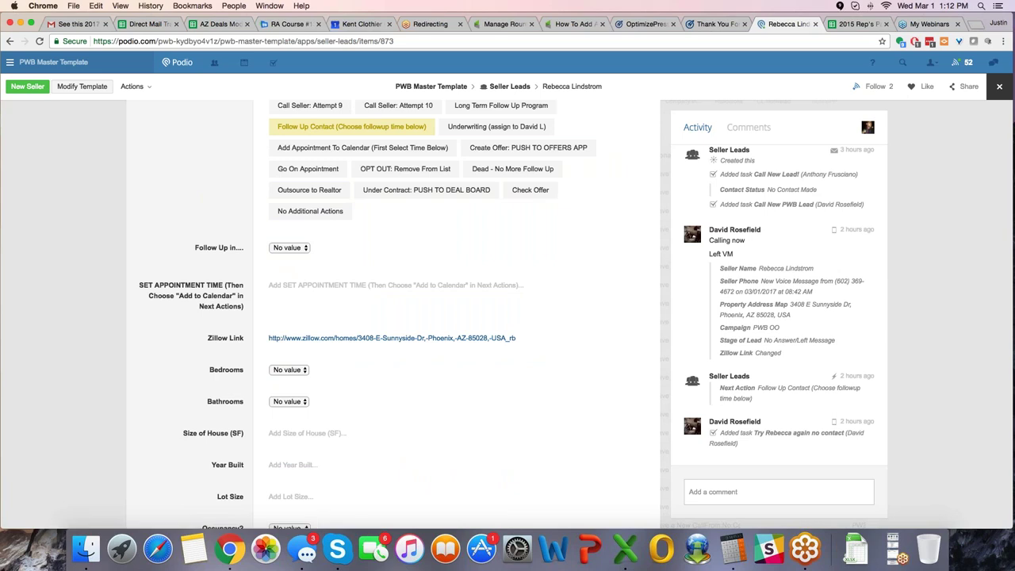
pyautogui.scroll(-1, 393, 318)
pyautogui.scroll(-10, 393, 317)
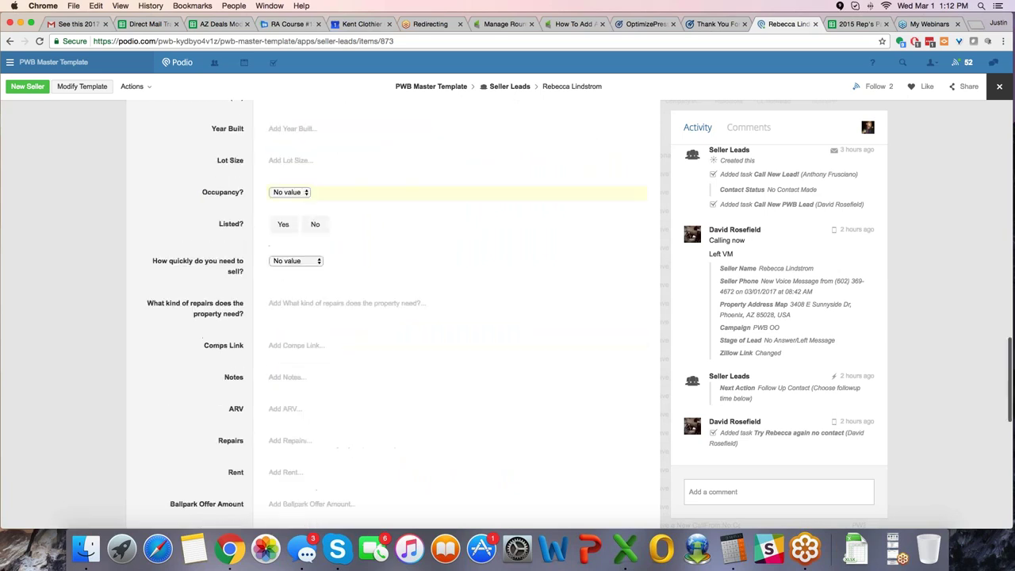
pyautogui.scroll(-8, 392, 317)
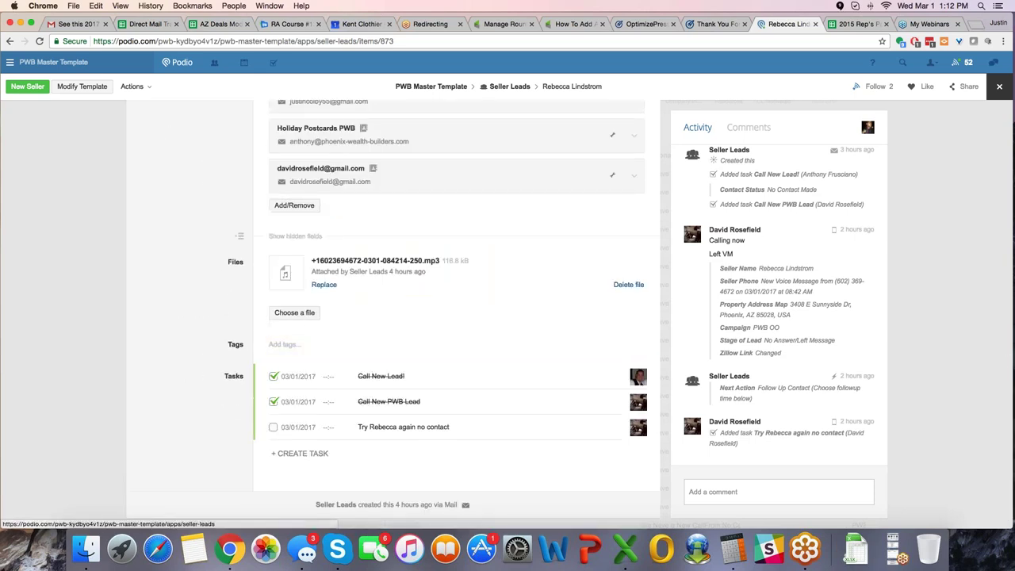
pyautogui.scroll(2, 488, 318)
pyautogui.scroll(15, 488, 318)
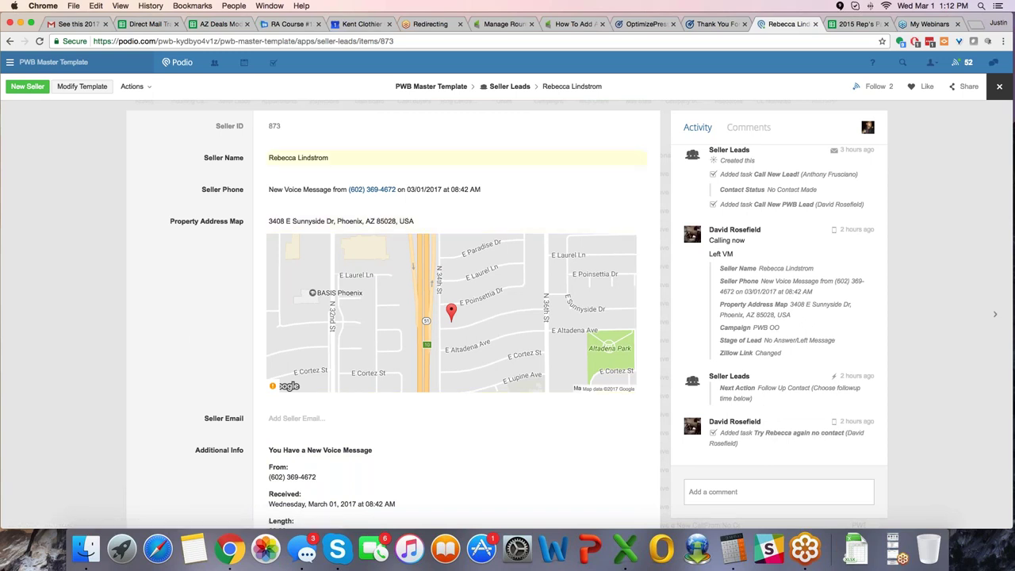
pyautogui.click(520, 88)
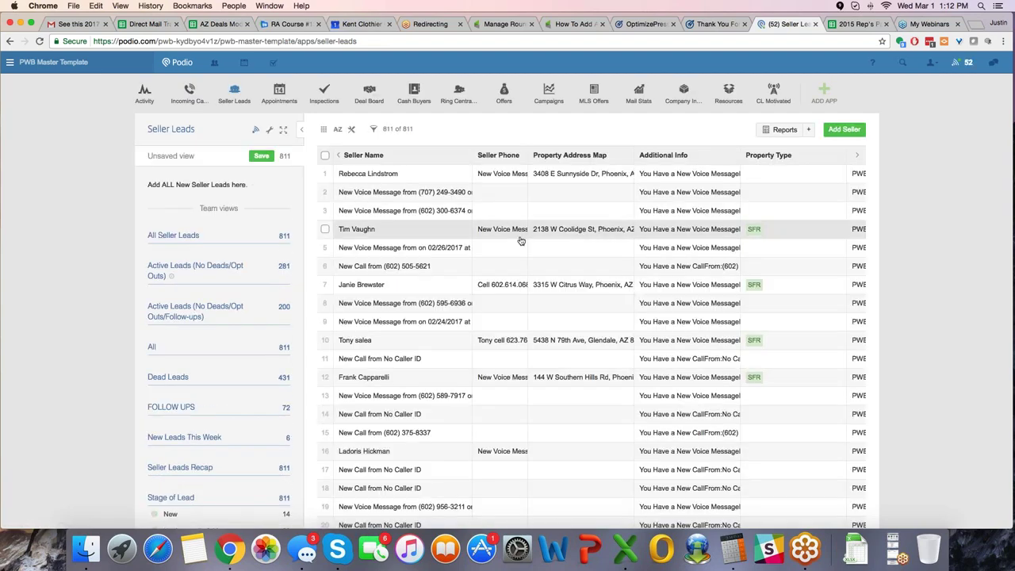
# - Open the fourth lead in the list and examine its property type, campaign, contact status, stage, next action and appointment time
pyautogui.click(356, 228)
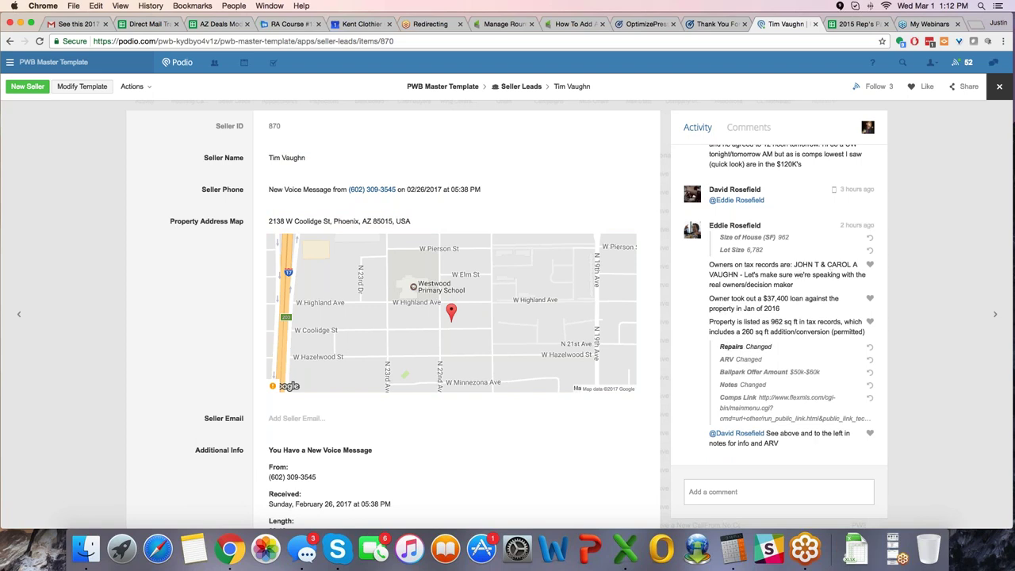
pyautogui.scroll(-5, 393, 317)
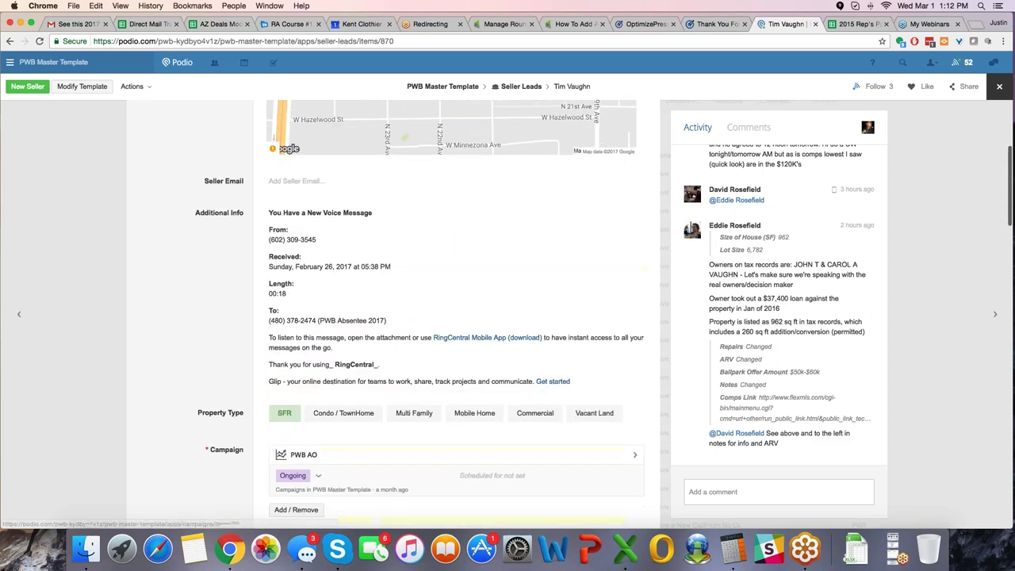
pyautogui.scroll(-5, 322, 232)
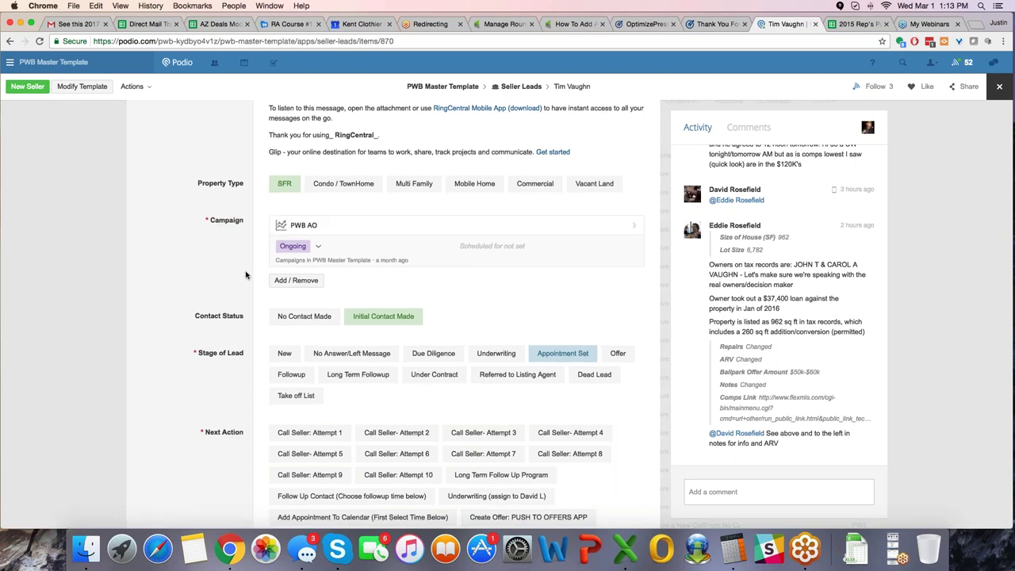
pyautogui.scroll(-3, 246, 275)
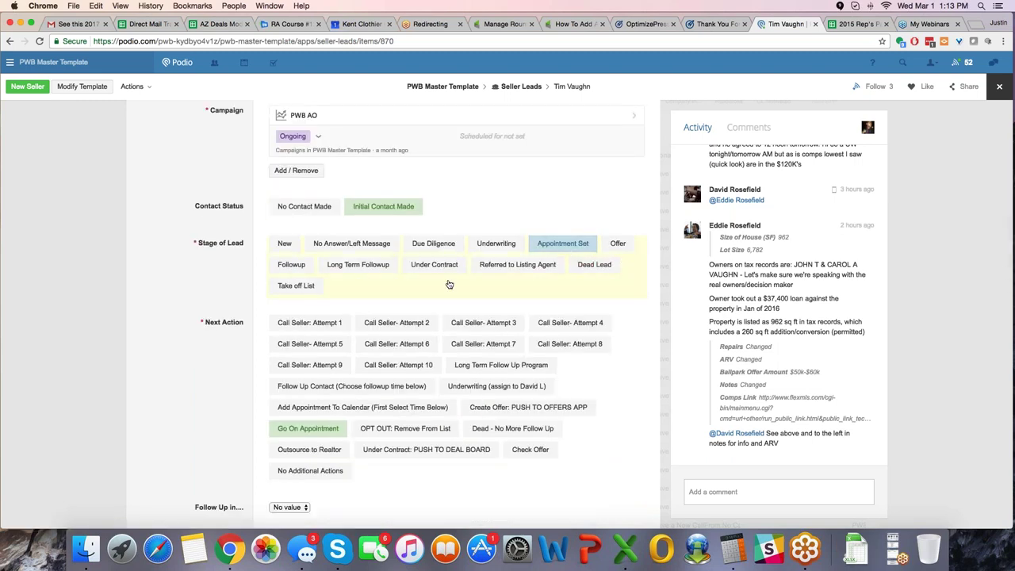
pyautogui.scroll(-3, 317, 302)
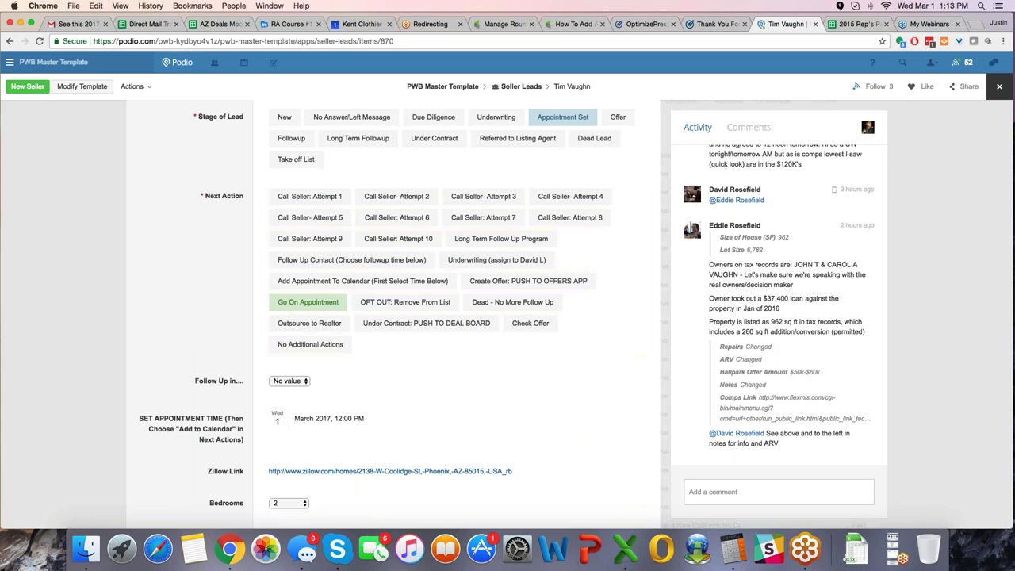
# - Examine the lead's property details, comps link, underwriting notes, ARV, repairs and ballpark offer amount
pyautogui.scroll(-5, 421, 391)
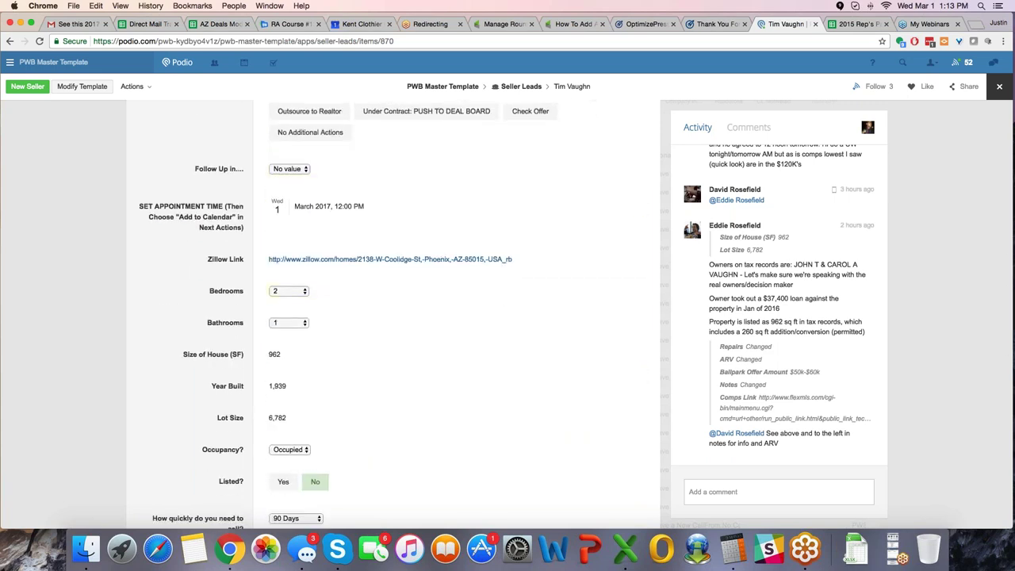
pyautogui.scroll(-2, 420, 355)
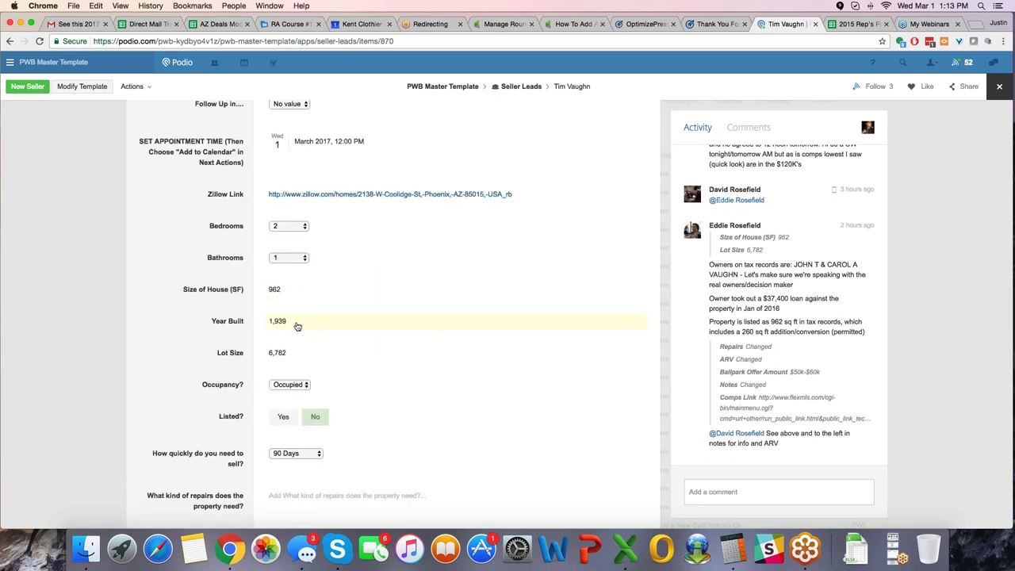
pyautogui.scroll(-2, 298, 326)
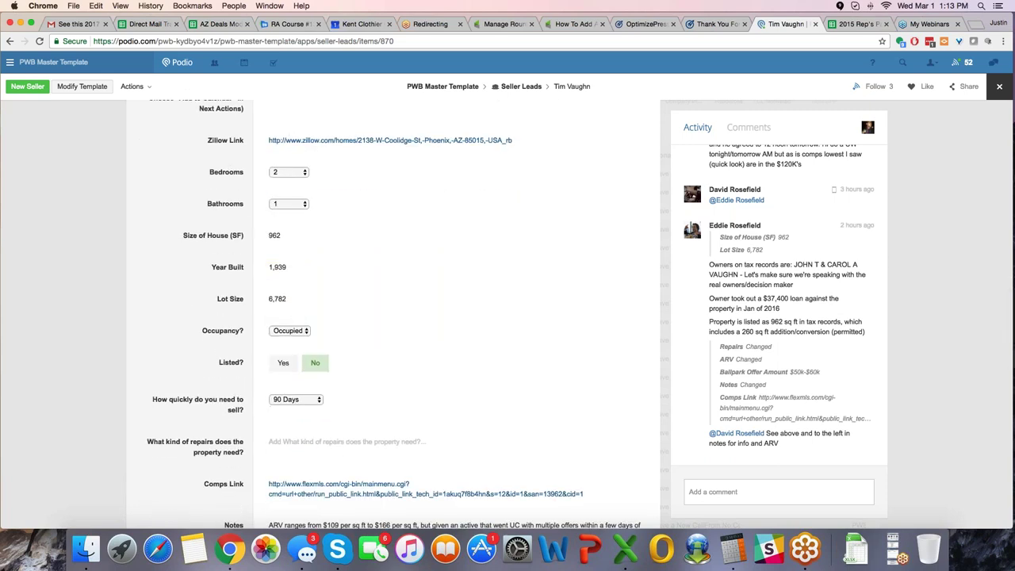
pyautogui.scroll(-5, 370, 330)
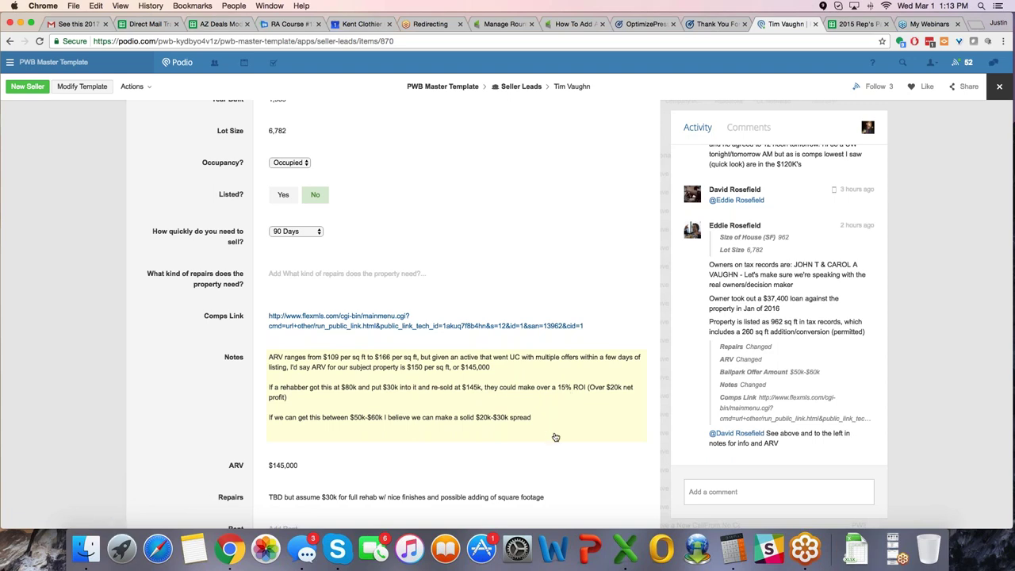
pyautogui.scroll(-1, 378, 445)
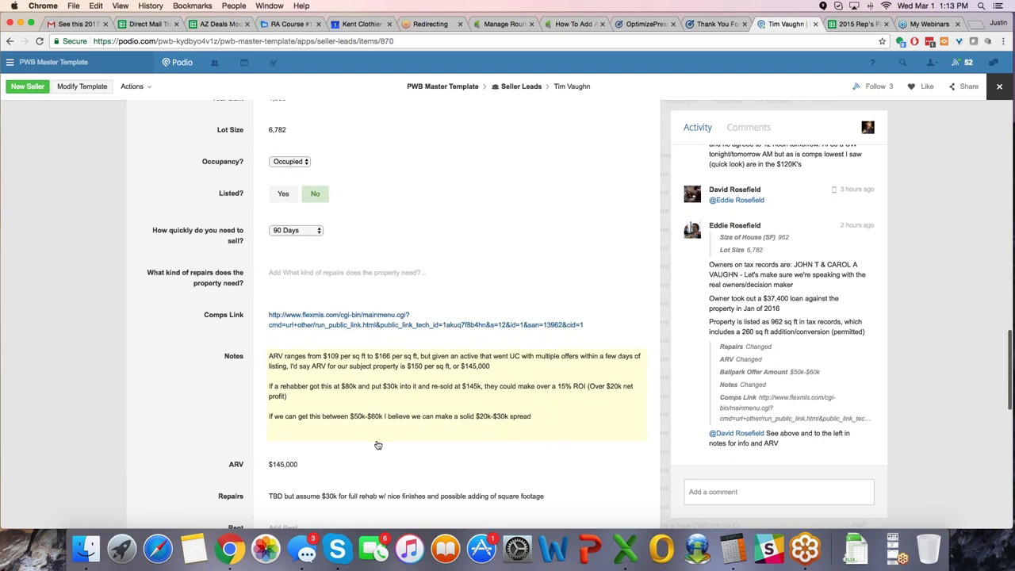
pyautogui.scroll(-3, 378, 445)
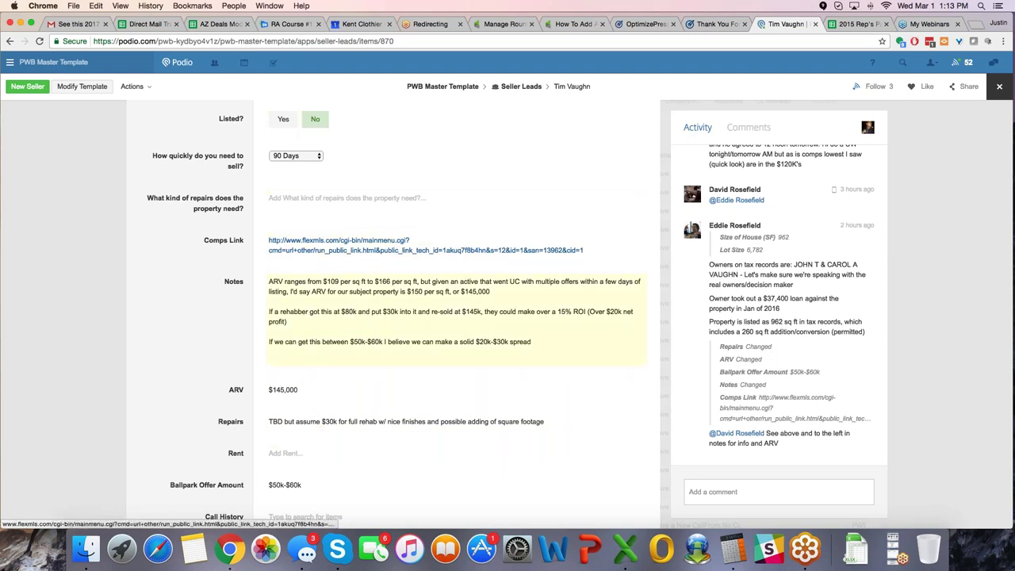
pyautogui.scroll(-3, 391, 420)
pyautogui.scroll(-1, 395, 422)
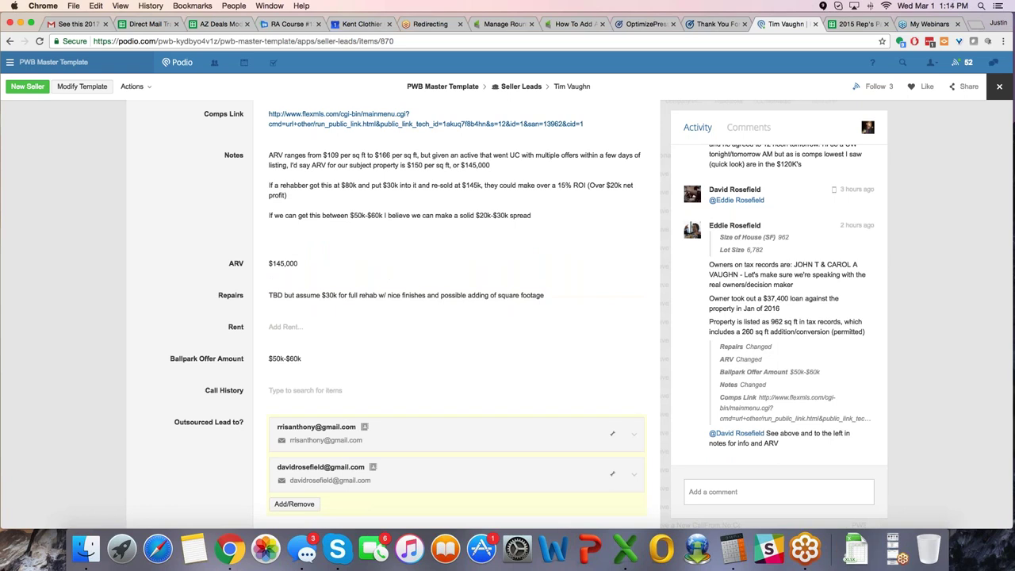
# - Examine the lead's outsourcing contacts, attached recording, task history and related appointment
pyautogui.scroll(-1, 457, 317)
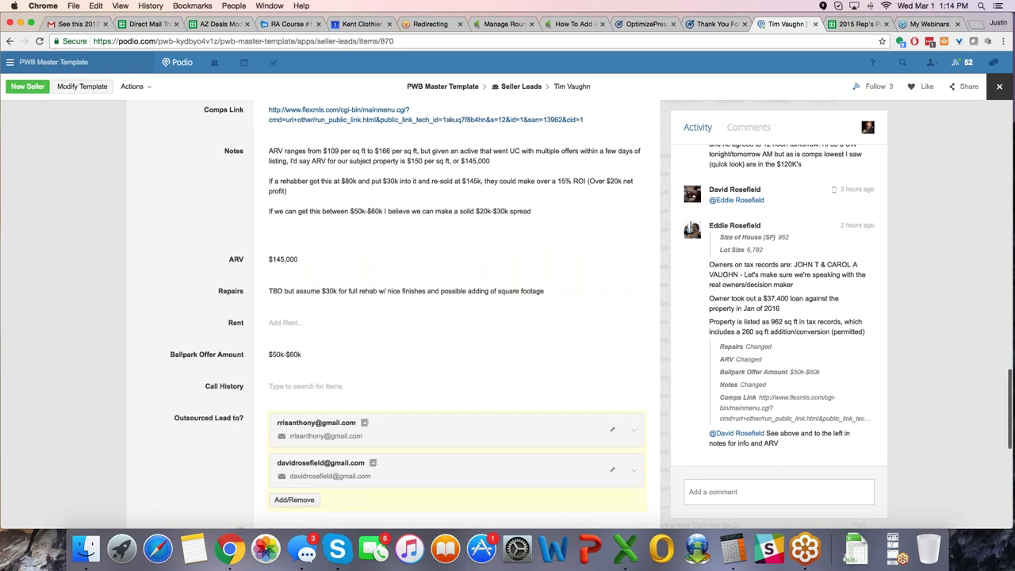
pyautogui.scroll(-8, 410, 382)
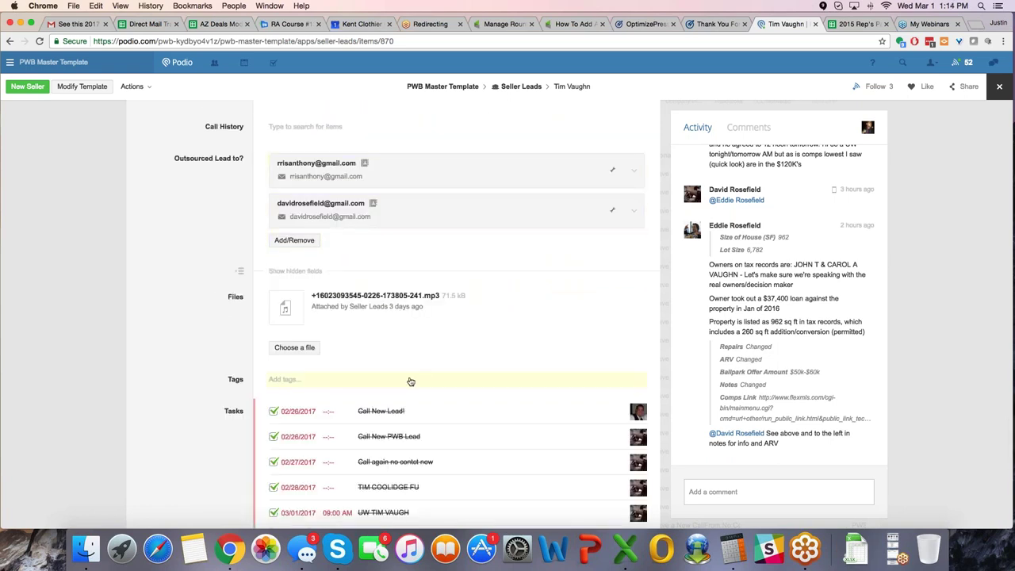
pyautogui.scroll(-5, 410, 381)
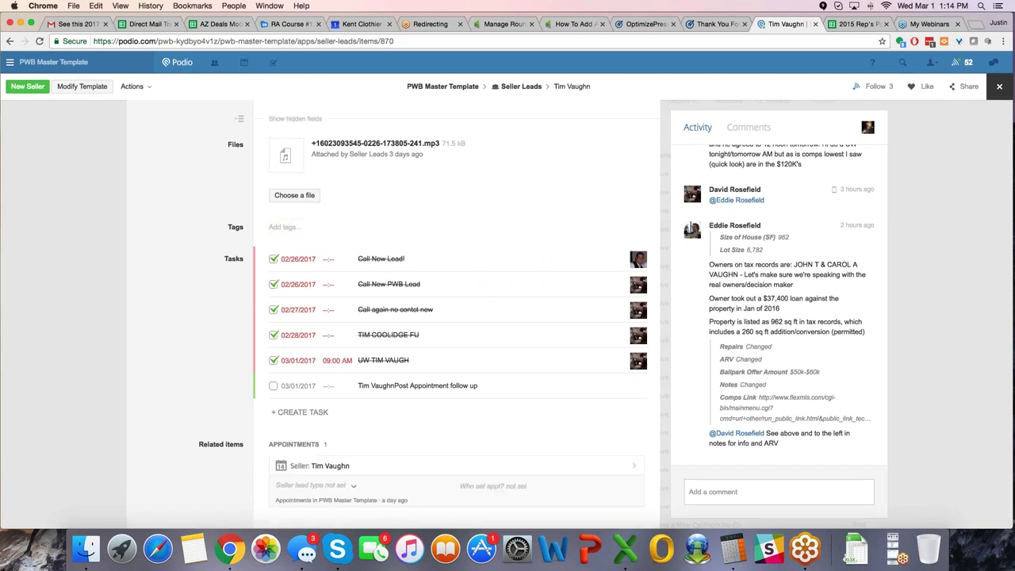
pyautogui.scroll(-1, 457, 317)
pyautogui.scroll(-2, 331, 409)
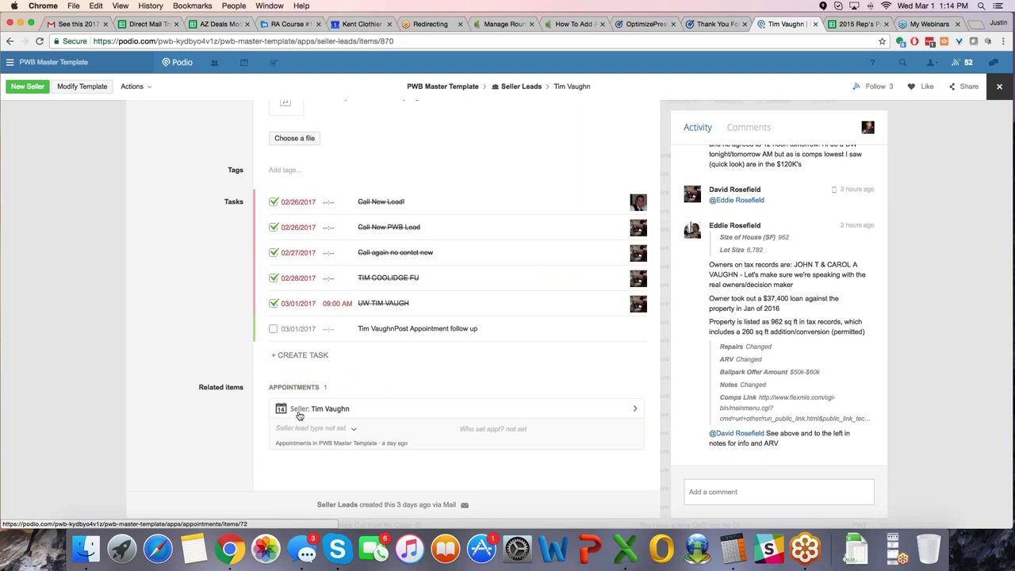
pyautogui.scroll(1, 415, 261)
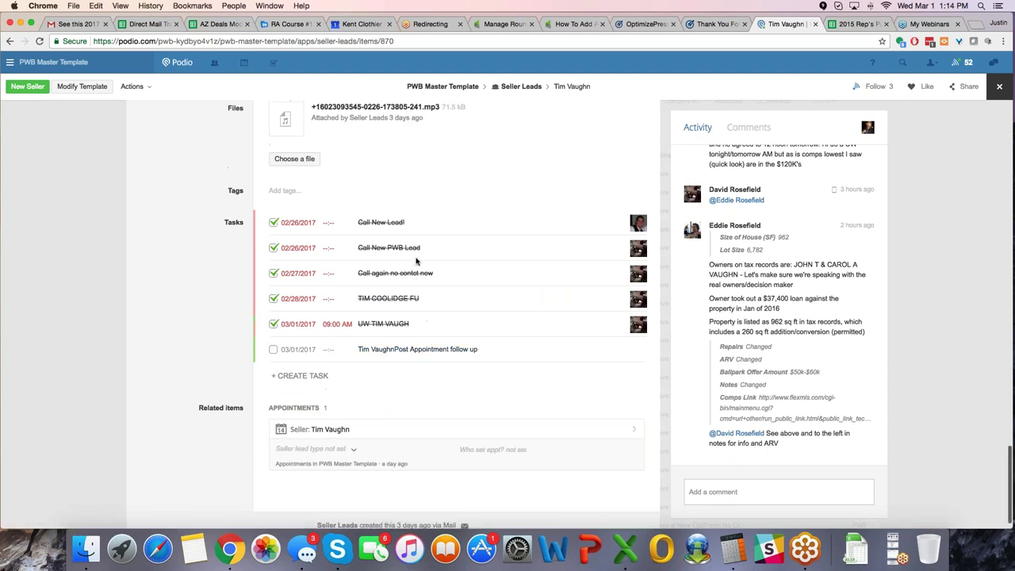
pyautogui.scroll(10, 416, 260)
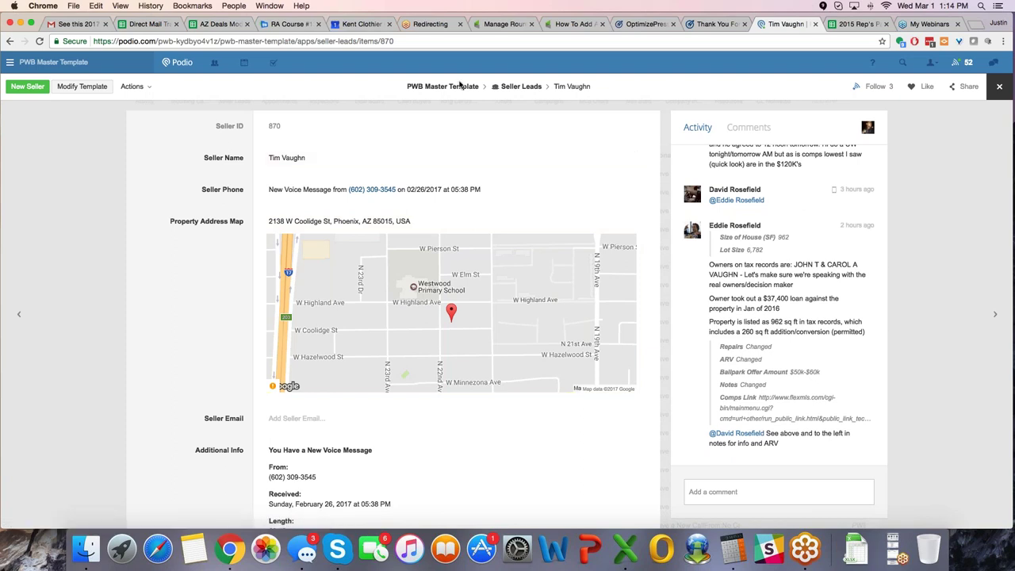
# - Go to the PWB Master Template workspace and open its Appointments calendar to view the 12pm appointment on March 1
pyautogui.click(452, 89)
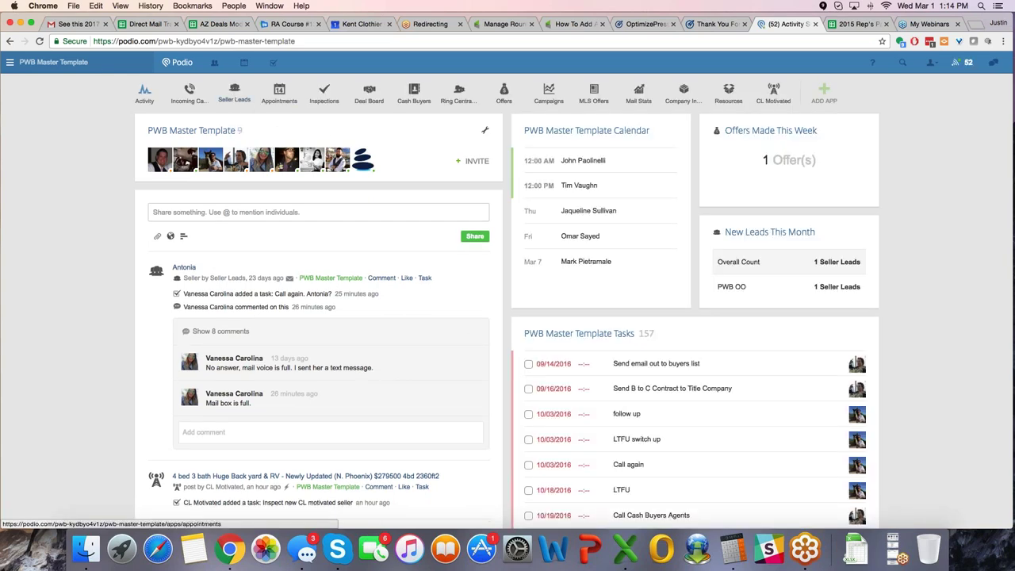
pyautogui.click(280, 93)
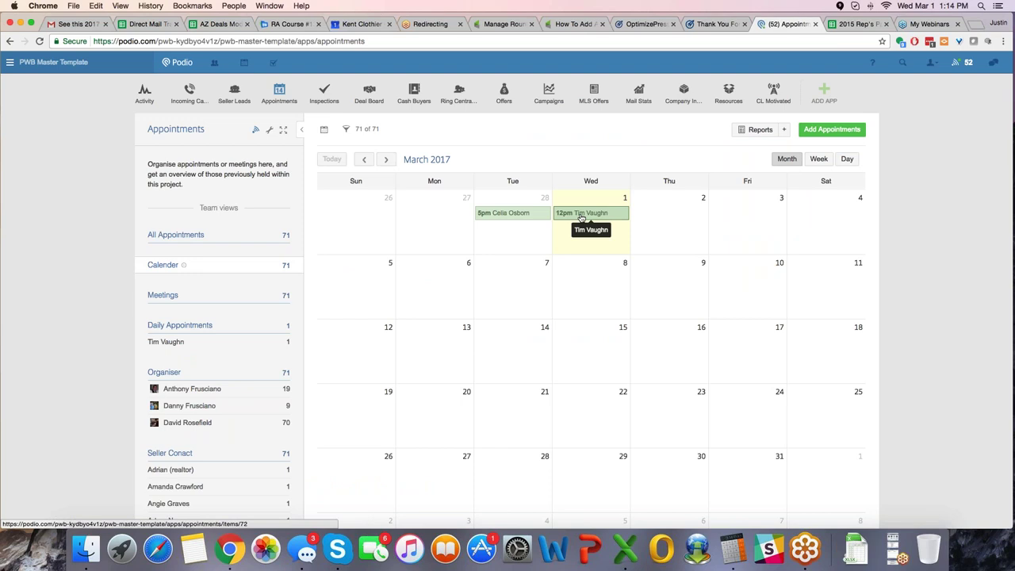
pyautogui.click(581, 216)
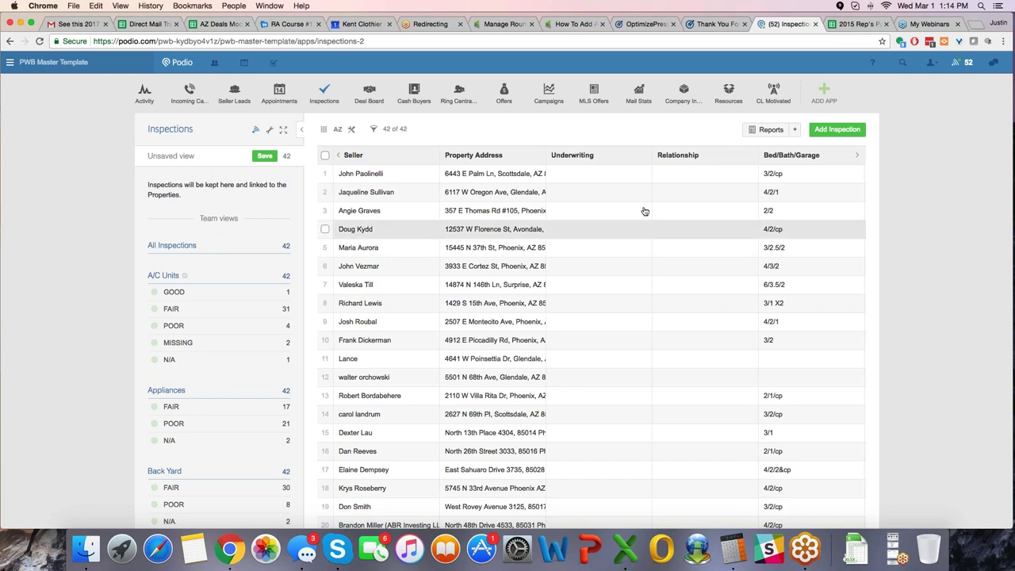
# - Start a new inspection and link it to the fourth suggested seller lead, leaving the property address blank
pyautogui.click(831, 129)
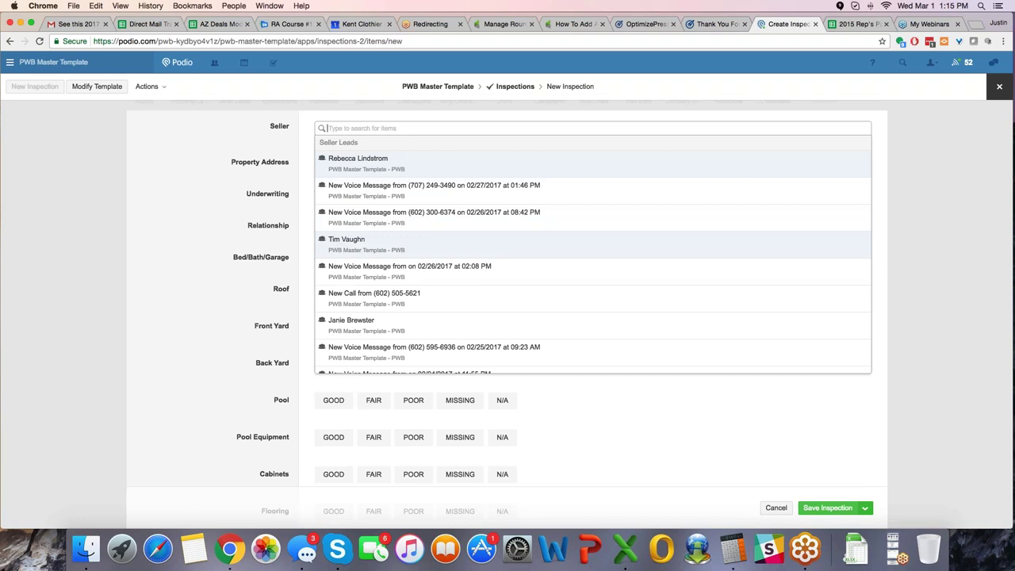
pyautogui.click(349, 242)
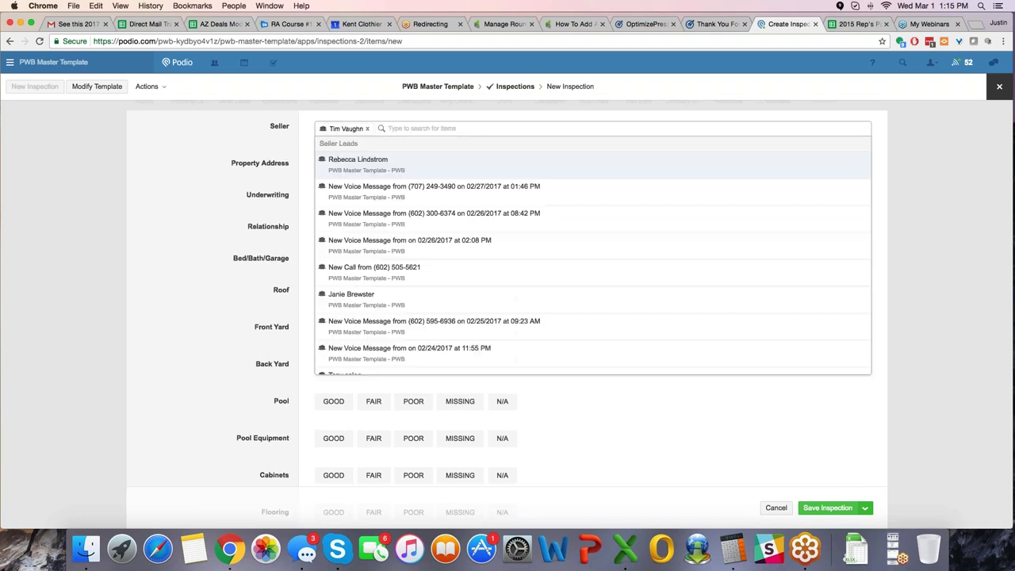
pyautogui.click(182, 198)
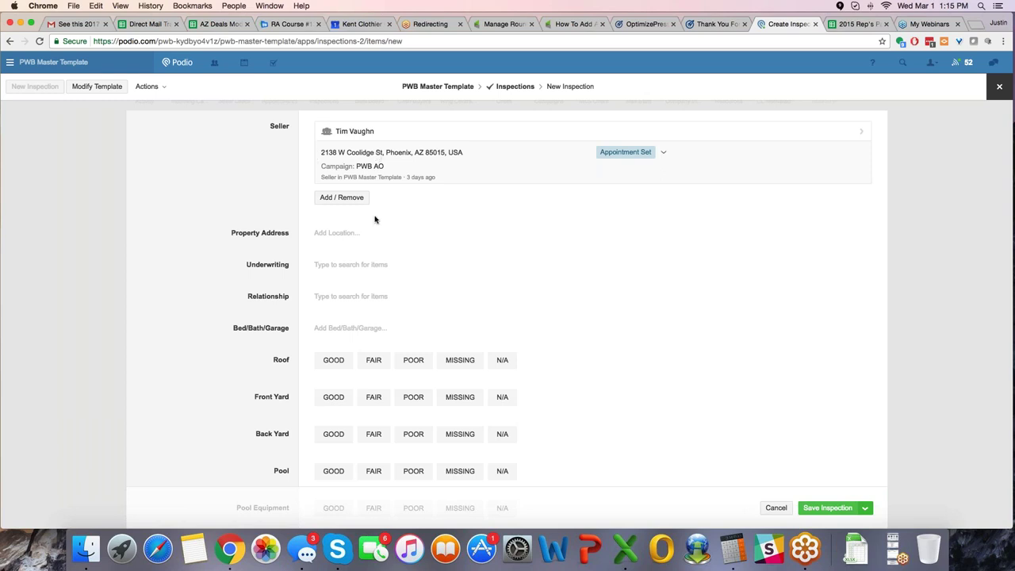
pyautogui.click(346, 237)
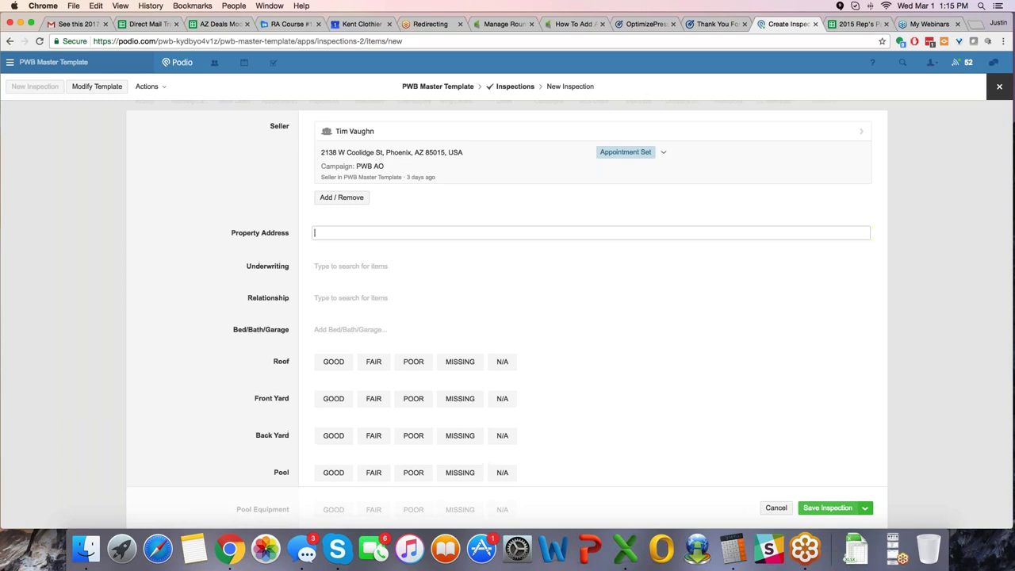
pyautogui.press('Tab')
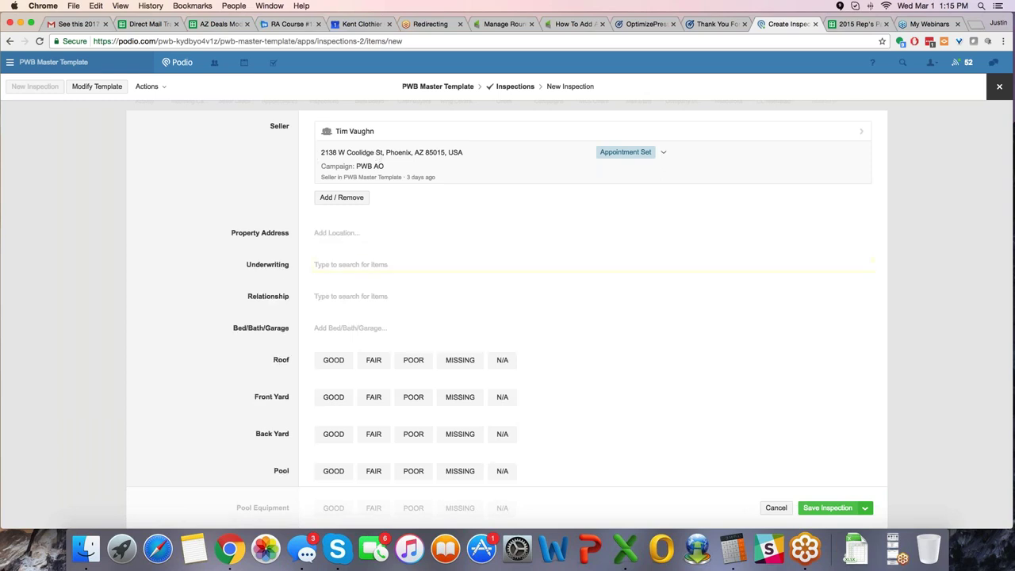
# - Fill the new inspection's Exterior, Neighborhood and Type & Condition of Flooring fields with random placeholder text
pyautogui.scroll(-5, 351, 302)
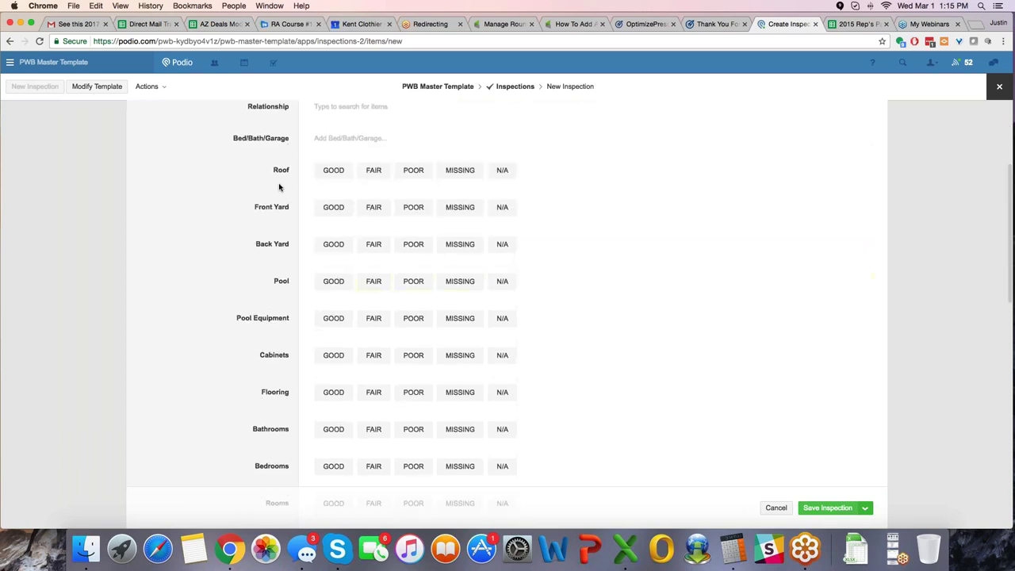
pyautogui.scroll(-1, 351, 245)
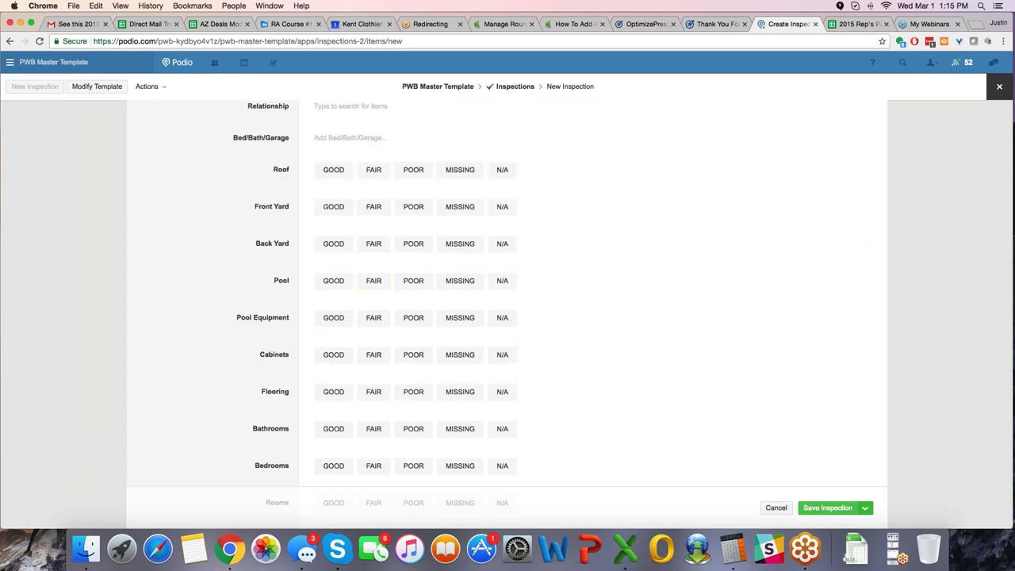
pyautogui.scroll(-6, 508, 304)
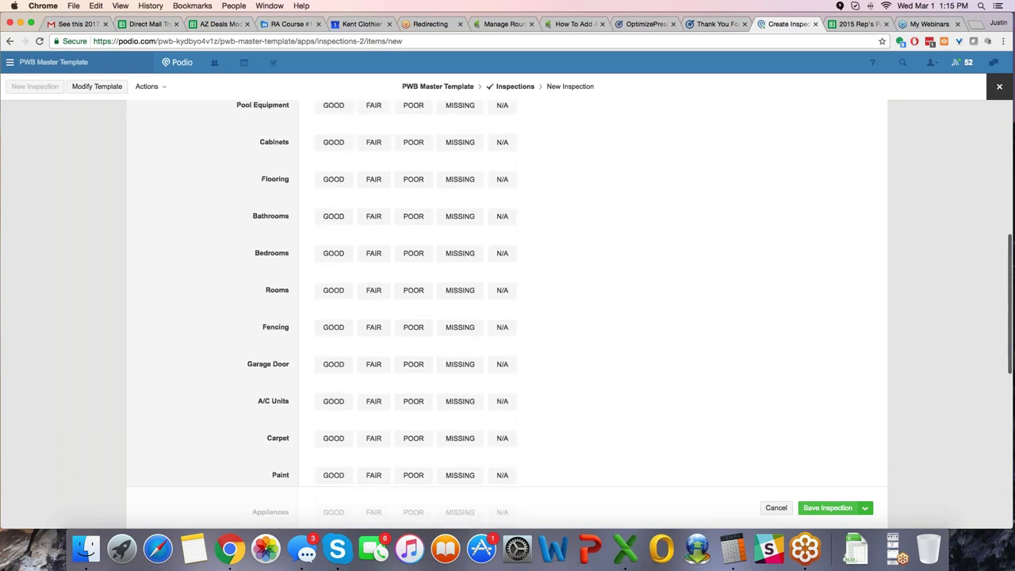
pyautogui.scroll(-10, 290, 304)
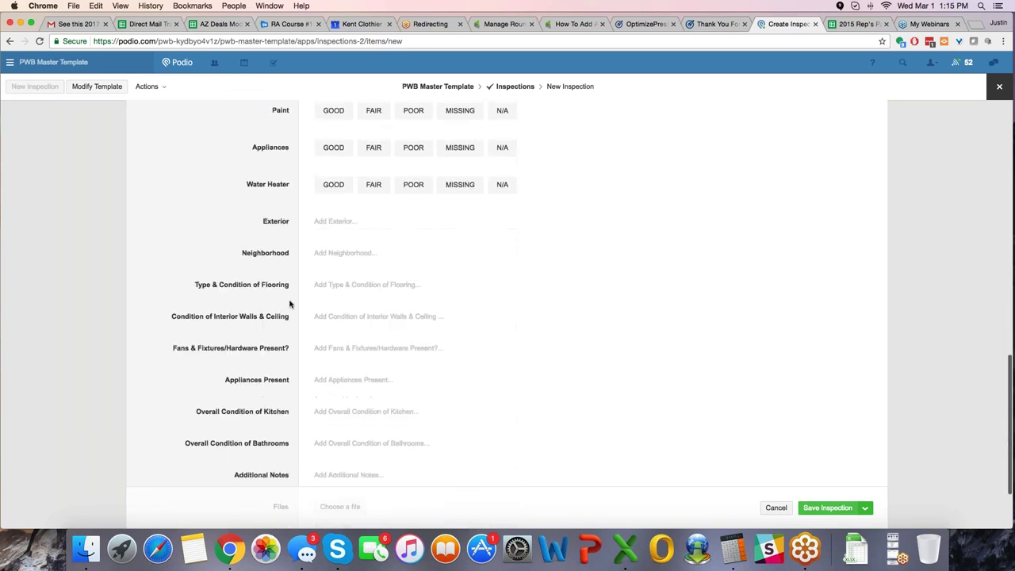
pyautogui.click(333, 218)
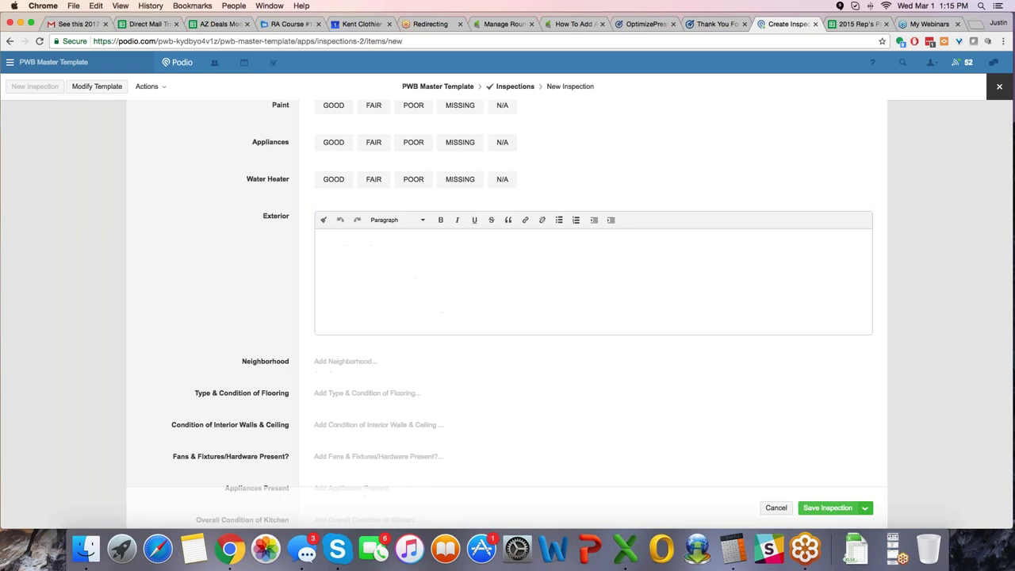
pyautogui.write(';ashdflkajsd;flkjas;dlkfj')
pyautogui.click(476, 361)
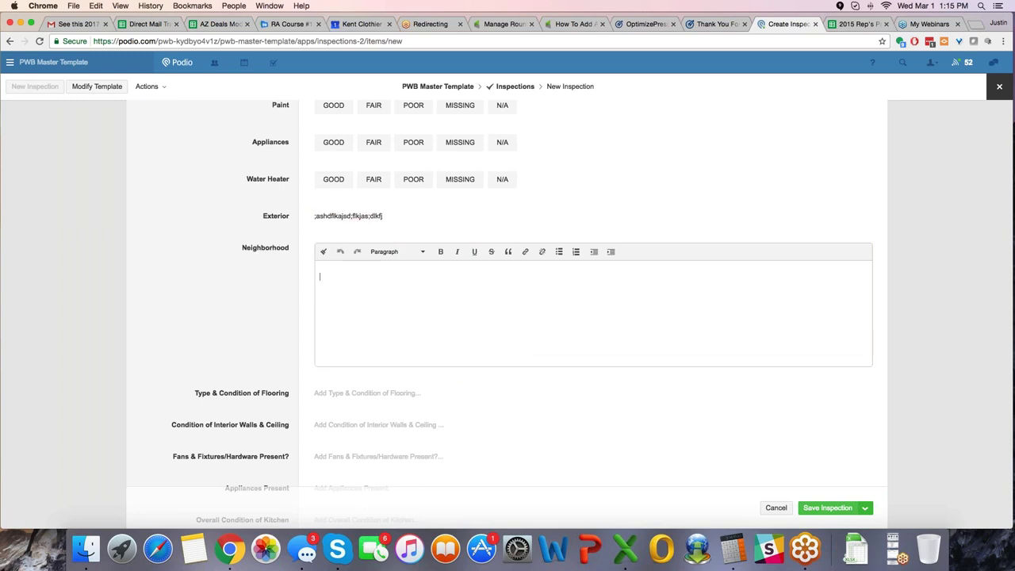
pyautogui.write(';alsjdfi;sajdfo;iasdufoi')
pyautogui.click(367, 393)
pyautogui.write('aksjdhflkasjdhflkajsdhflkjasdhf')
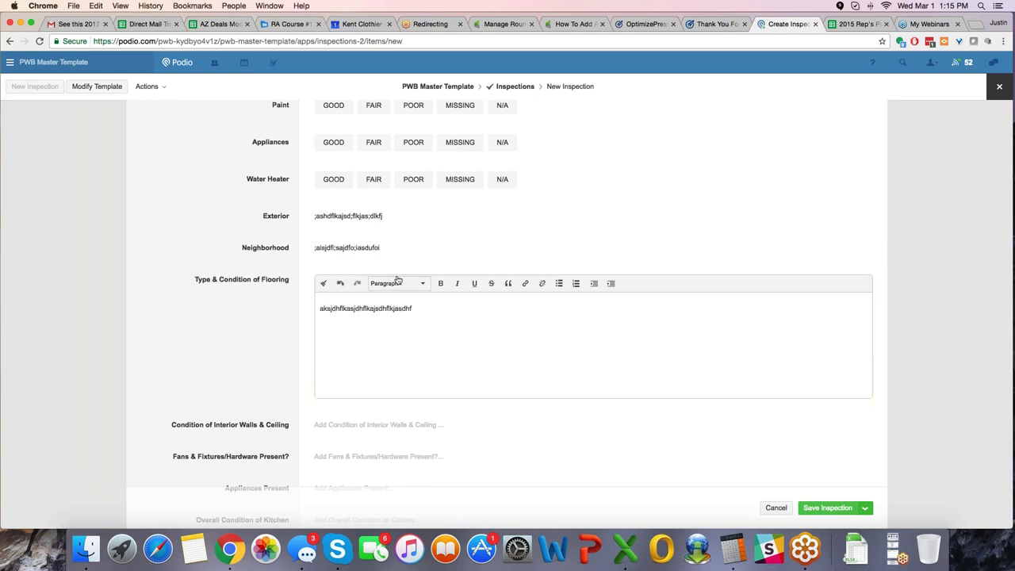
pyautogui.click(236, 365)
# - View the file upload options for the inspection, then discard the new inspection without saving
pyautogui.scroll(-3, 236, 364)
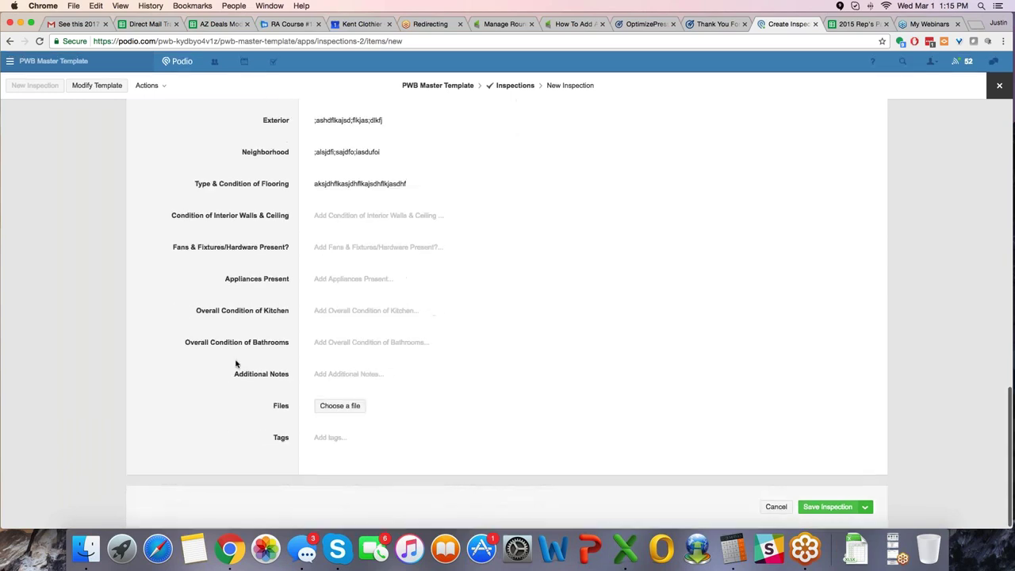
pyautogui.click(340, 408)
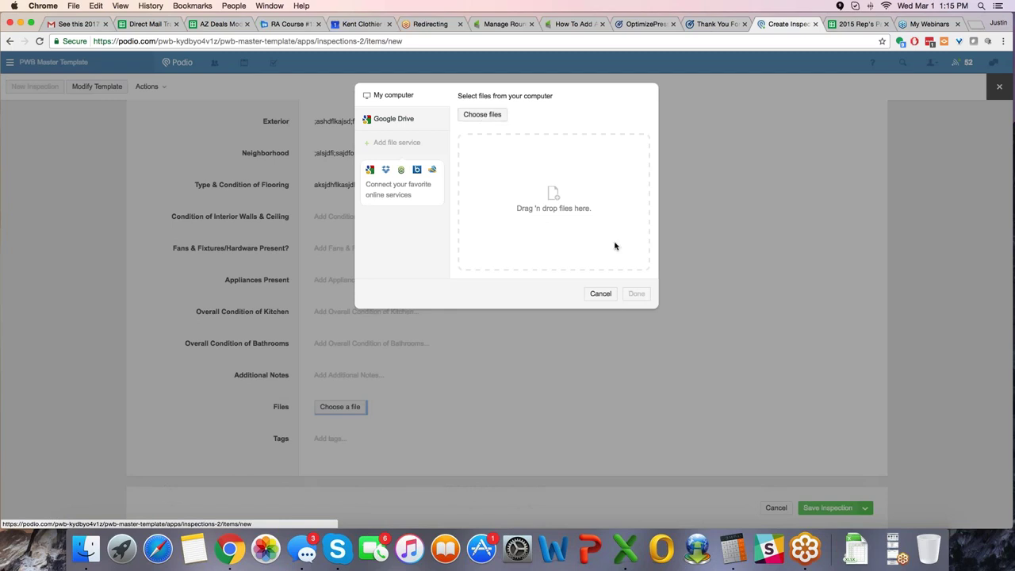
pyautogui.click(600, 294)
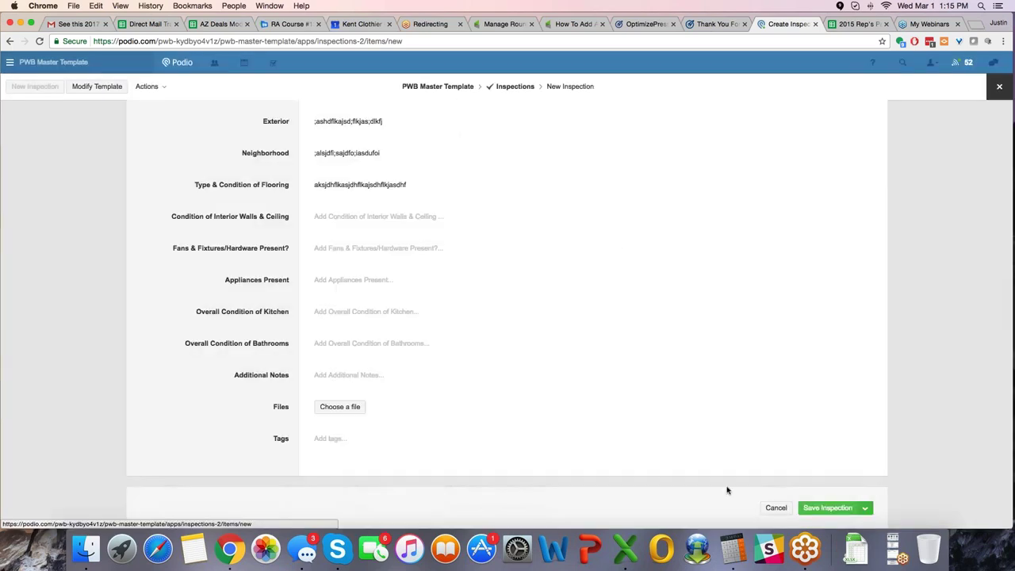
pyautogui.click(776, 508)
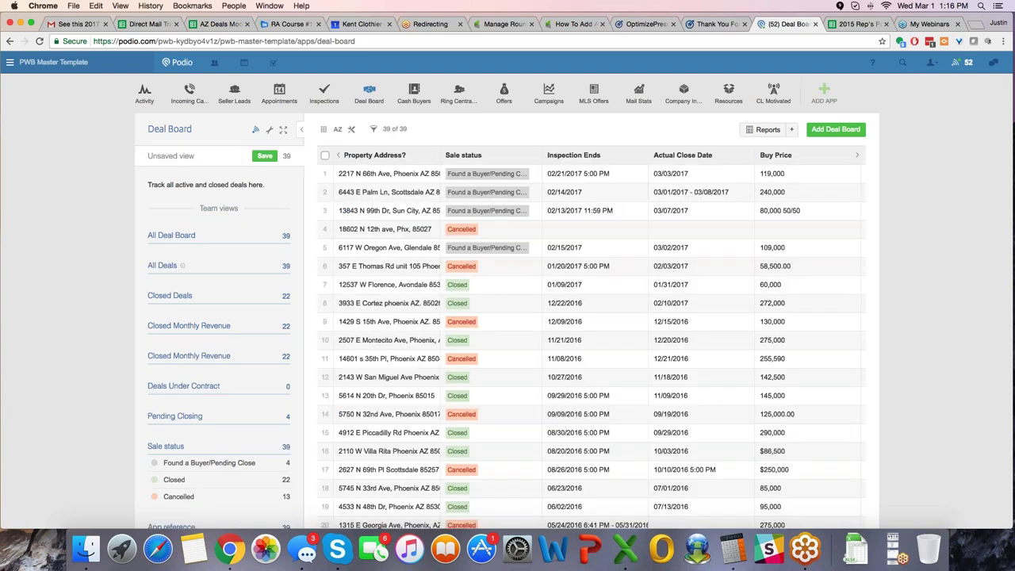
# - Open the first deal on the Deal Board and examine its sale status, contract and closing dates, and buyer contact
pyautogui.click(395, 178)
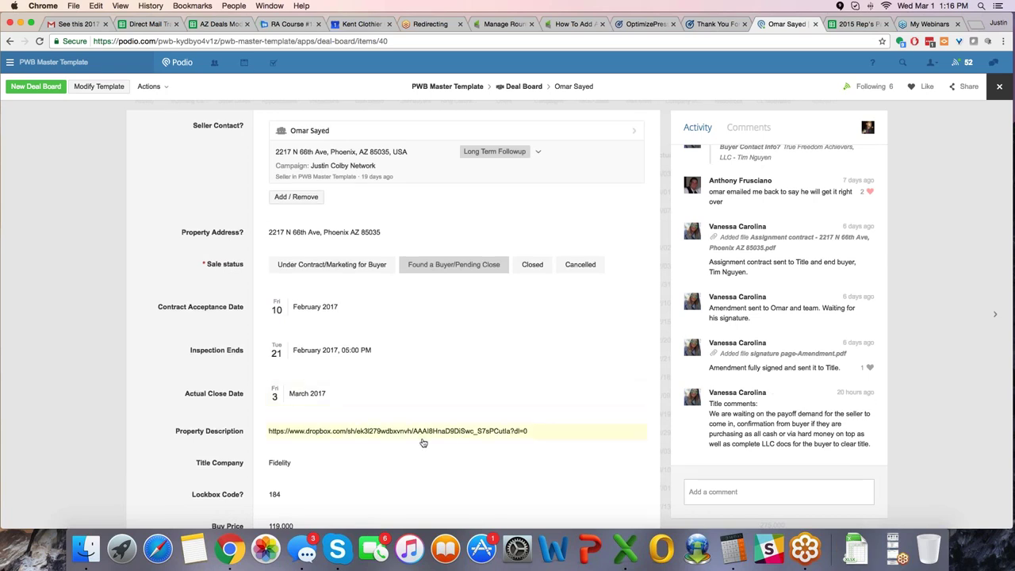
pyautogui.scroll(-5, 423, 443)
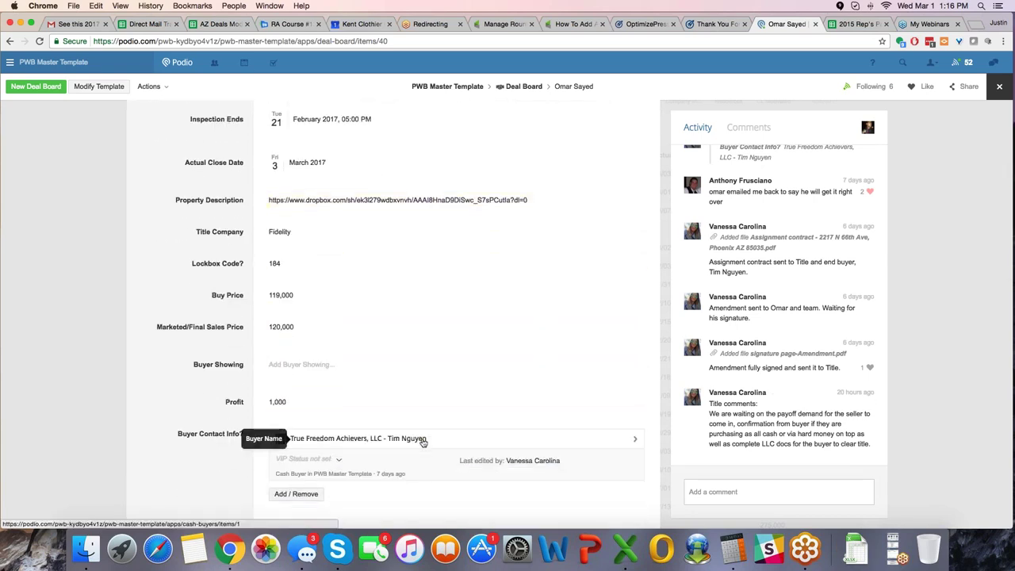
pyautogui.scroll(-3, 424, 443)
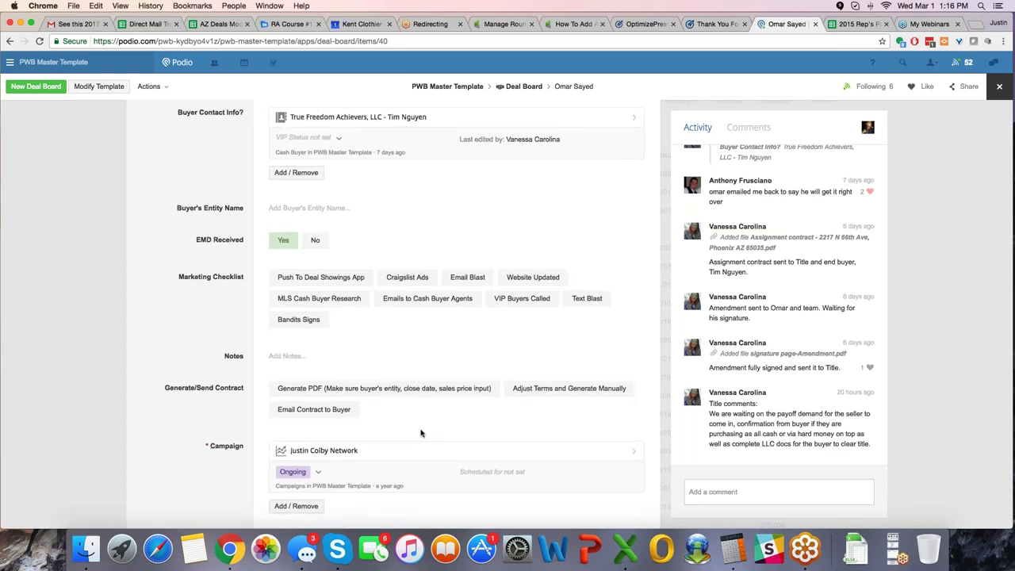
pyautogui.scroll(2, 386, 199)
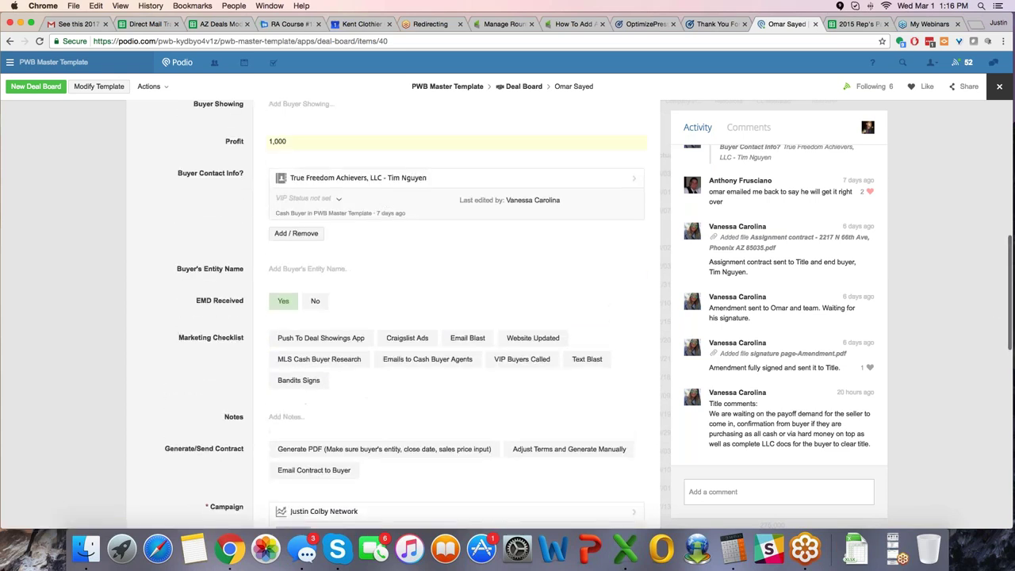
pyautogui.scroll(5, 231, 136)
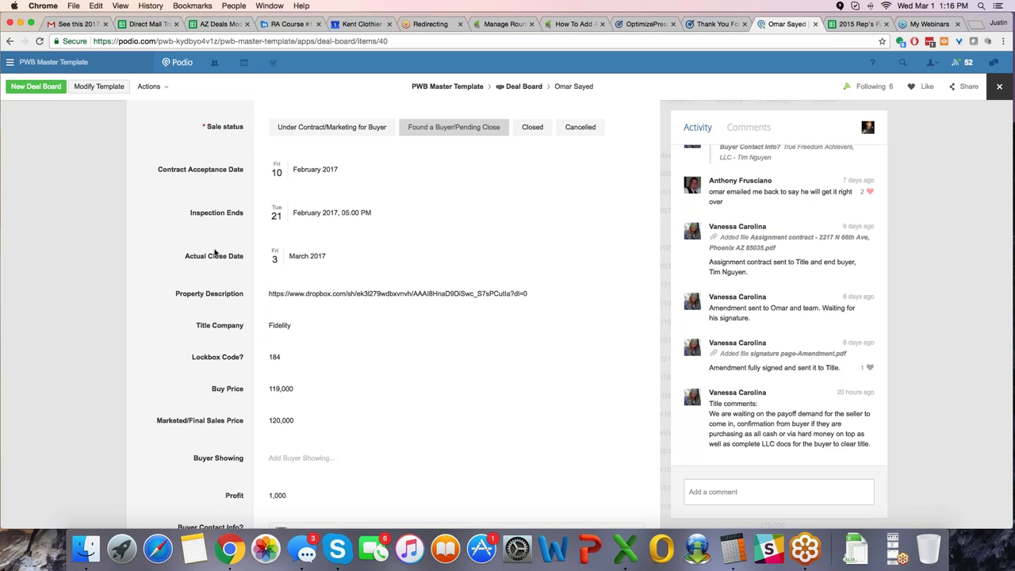
# - Examine the deal's title company, lockbox code, prices, profit, EMD status and marketing checklist
pyautogui.scroll(-1, 214, 252)
pyautogui.scroll(-2, 232, 293)
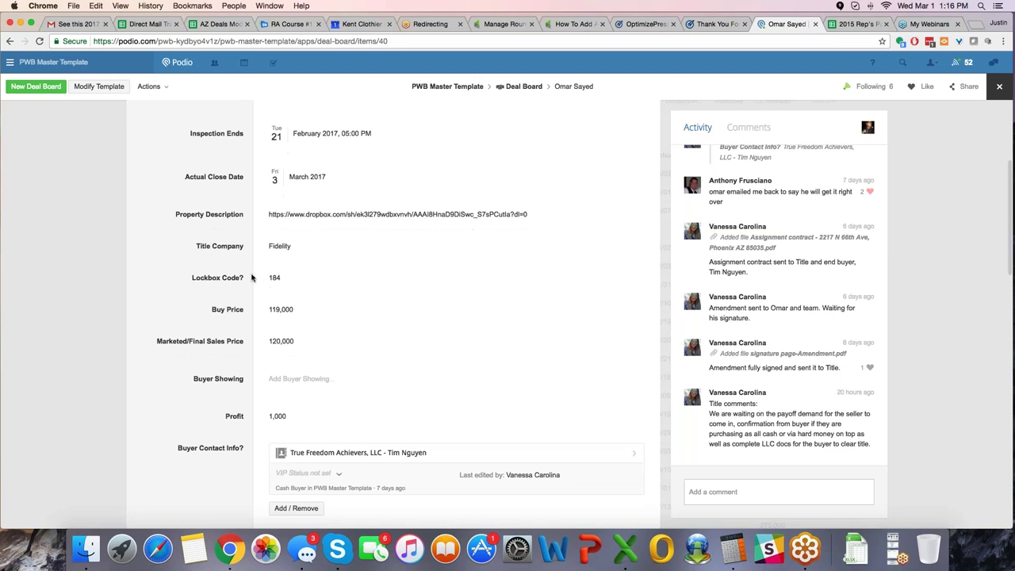
pyautogui.scroll(-1, 219, 377)
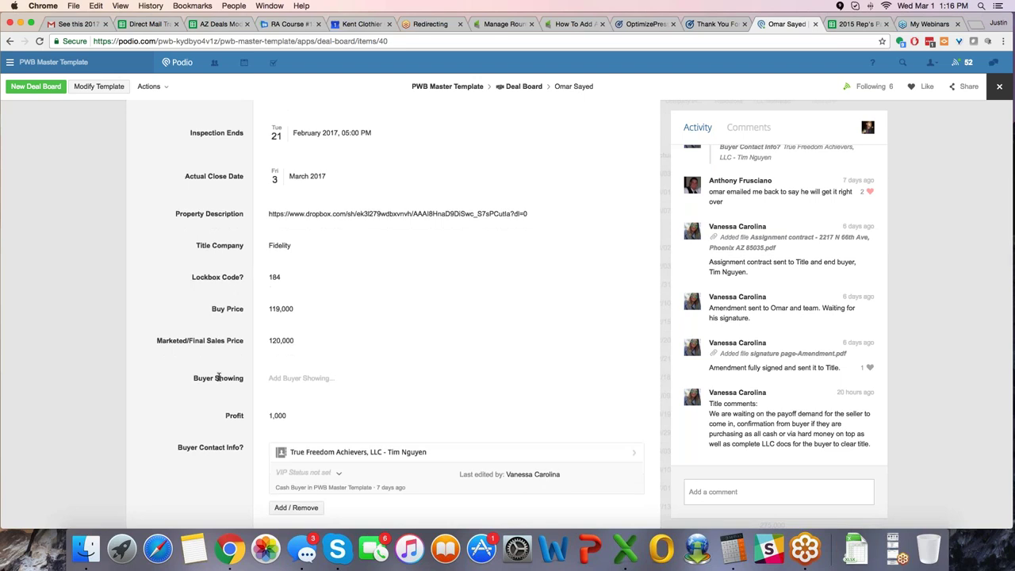
pyautogui.scroll(-2, 219, 378)
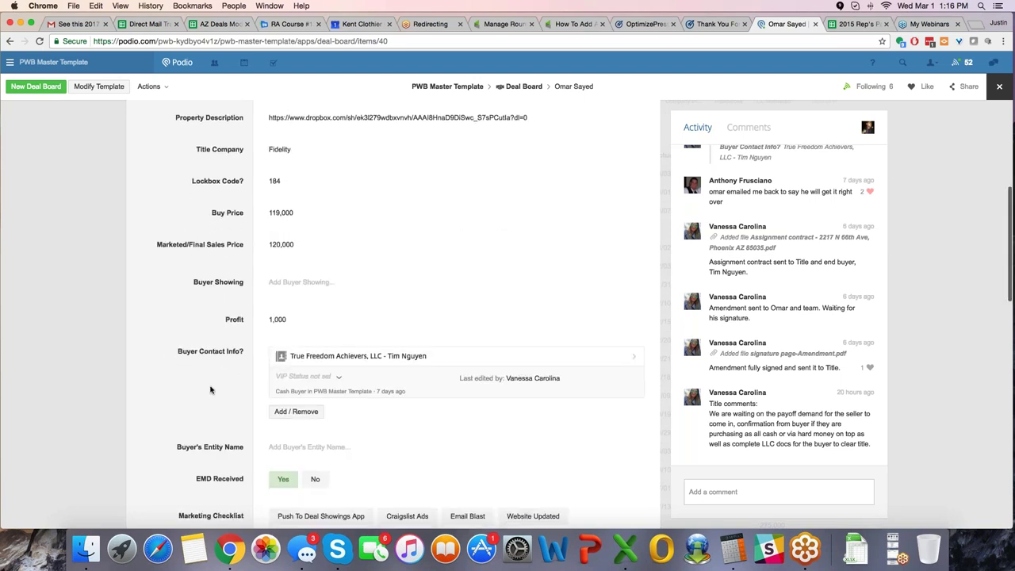
pyautogui.scroll(-4, 211, 388)
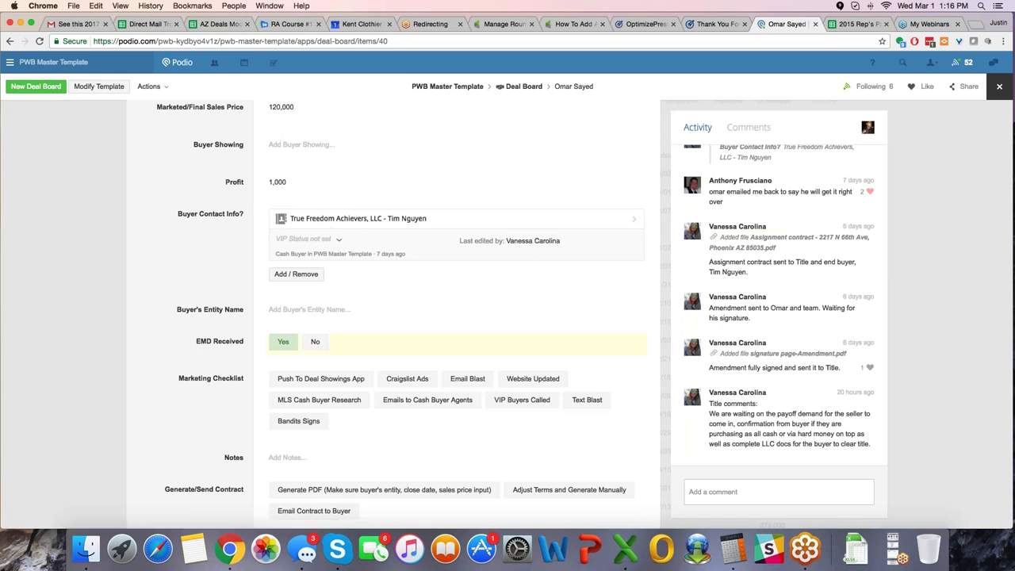
pyautogui.scroll(-1, 389, 309)
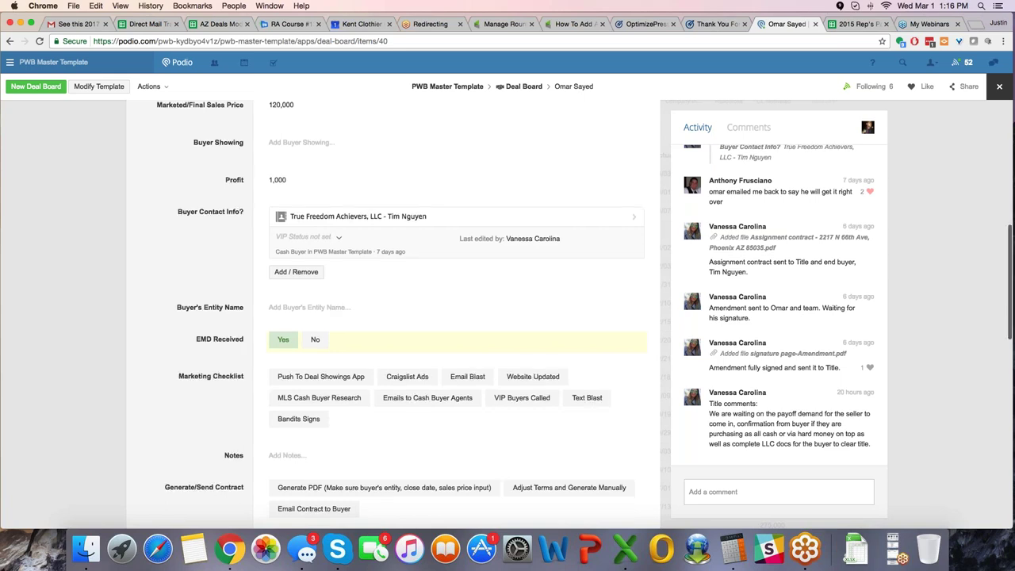
pyautogui.scroll(-3, 388, 309)
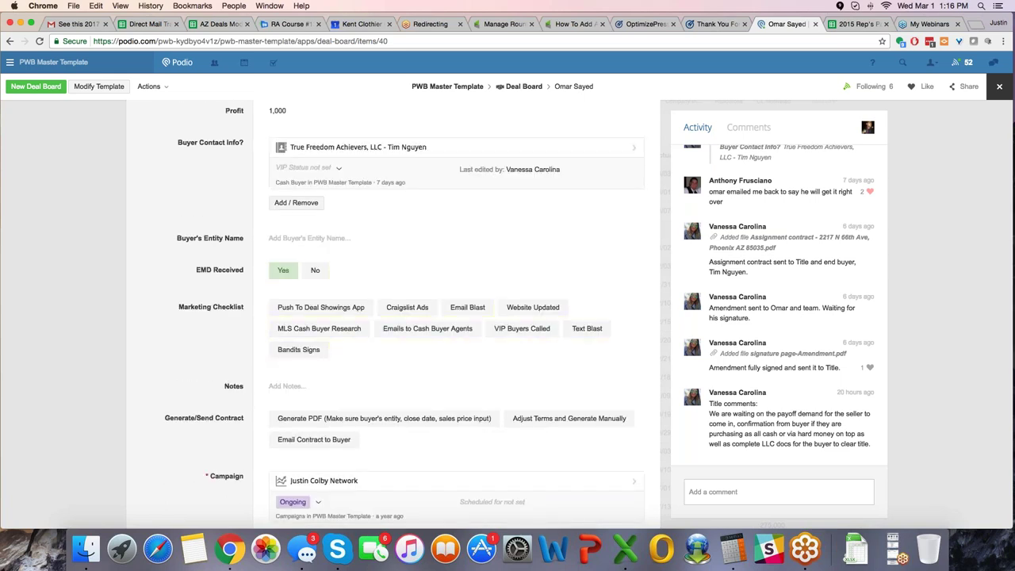
# - Examine the deal's contract generation options, campaign, attached files and tasks, then return to the start of the record
pyautogui.scroll(-7, 220, 362)
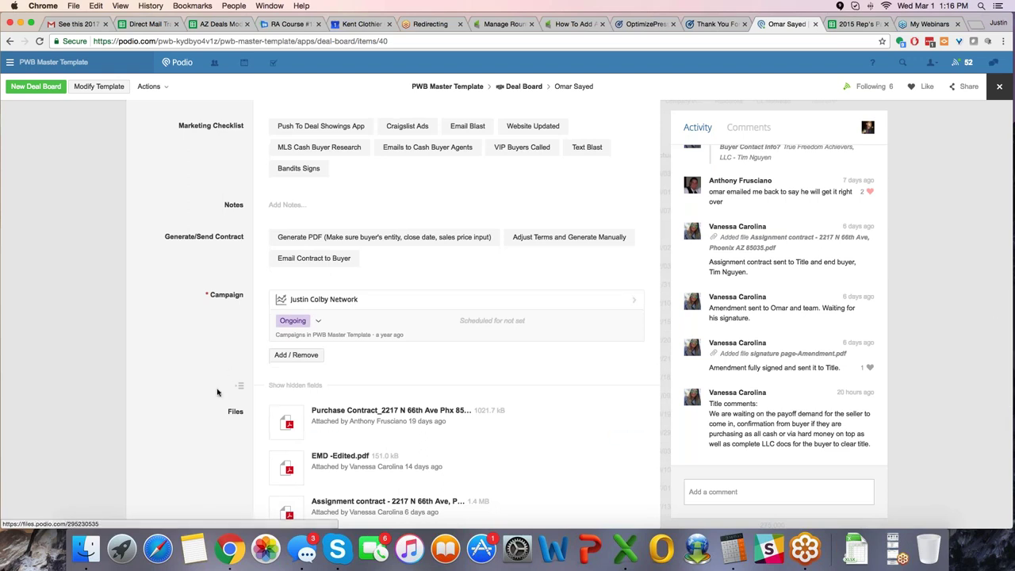
pyautogui.scroll(-5, 352, 300)
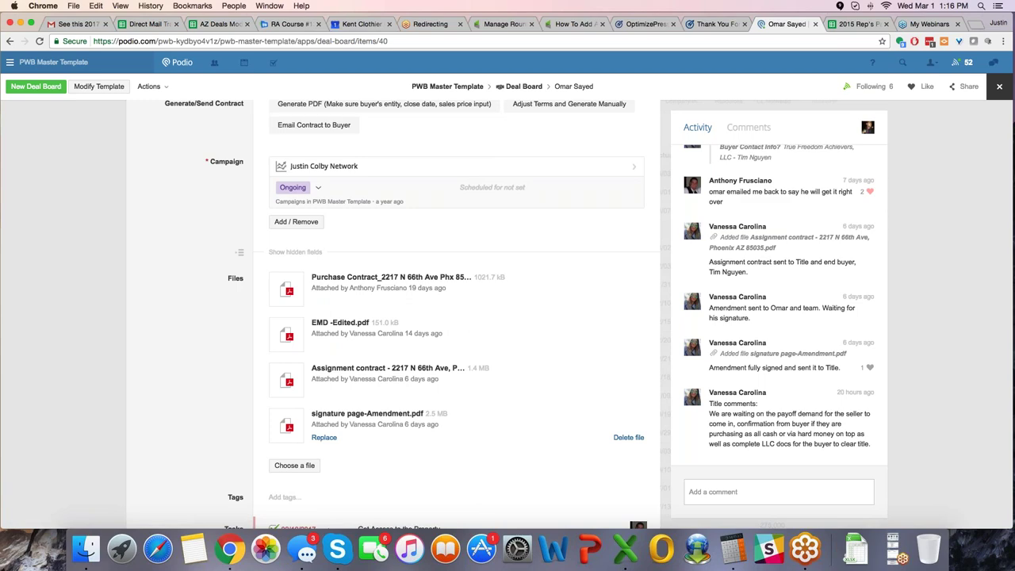
pyautogui.scroll(-7, 231, 371)
pyautogui.scroll(-3, 231, 370)
pyautogui.scroll(12, 231, 371)
pyautogui.scroll(2, 231, 370)
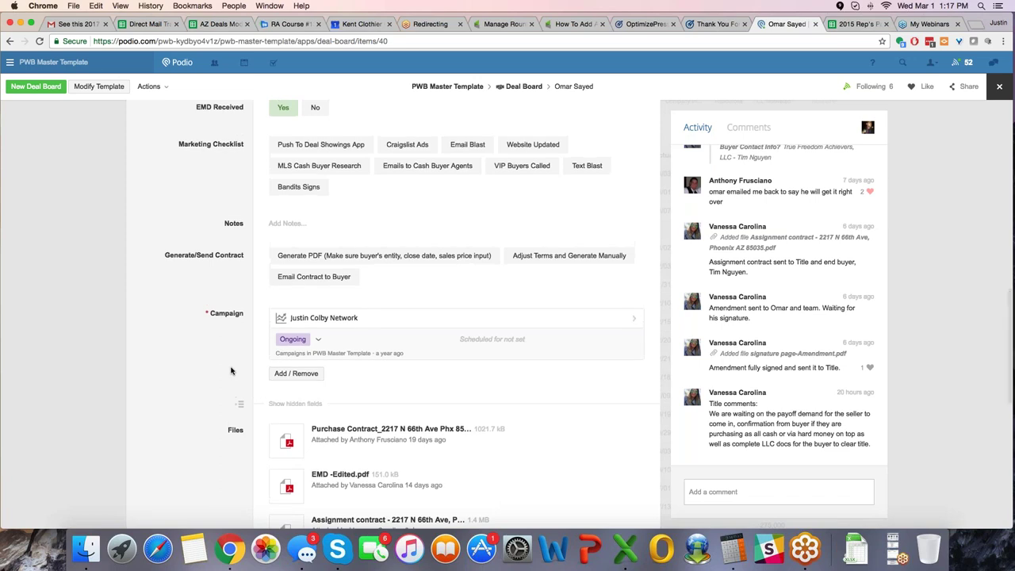
pyautogui.scroll(7, 231, 371)
pyautogui.scroll(5, 231, 371)
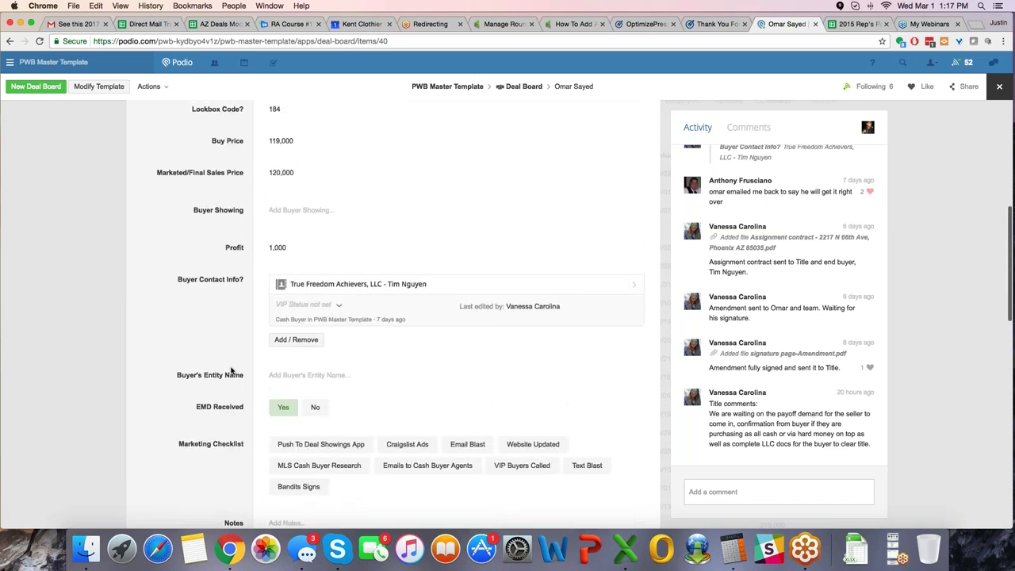
pyautogui.scroll(3, 231, 370)
pyautogui.scroll(5, 231, 371)
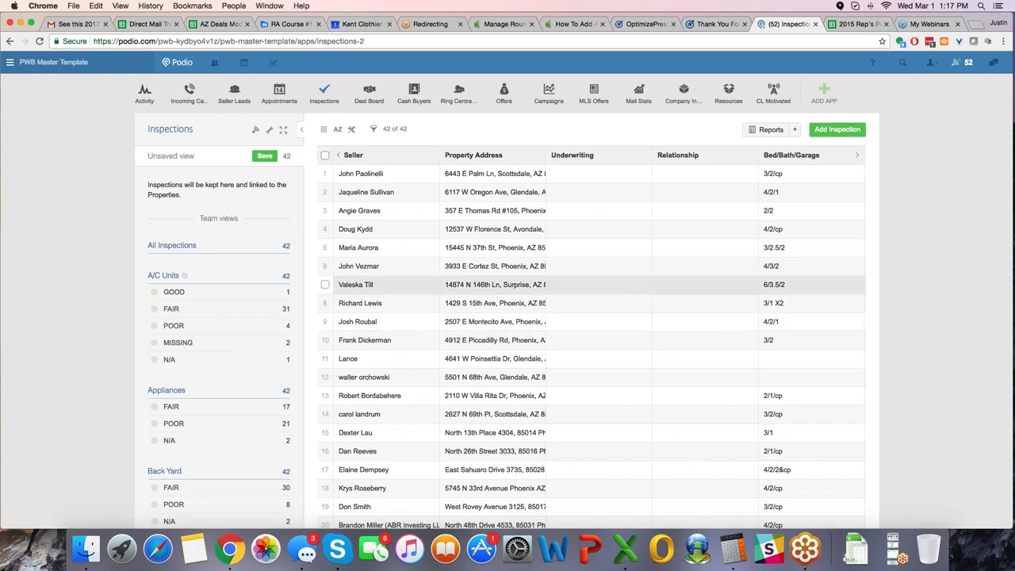
# - Open the sixth inspection in the list and examine its property address map and condition ratings
pyautogui.click(368, 270)
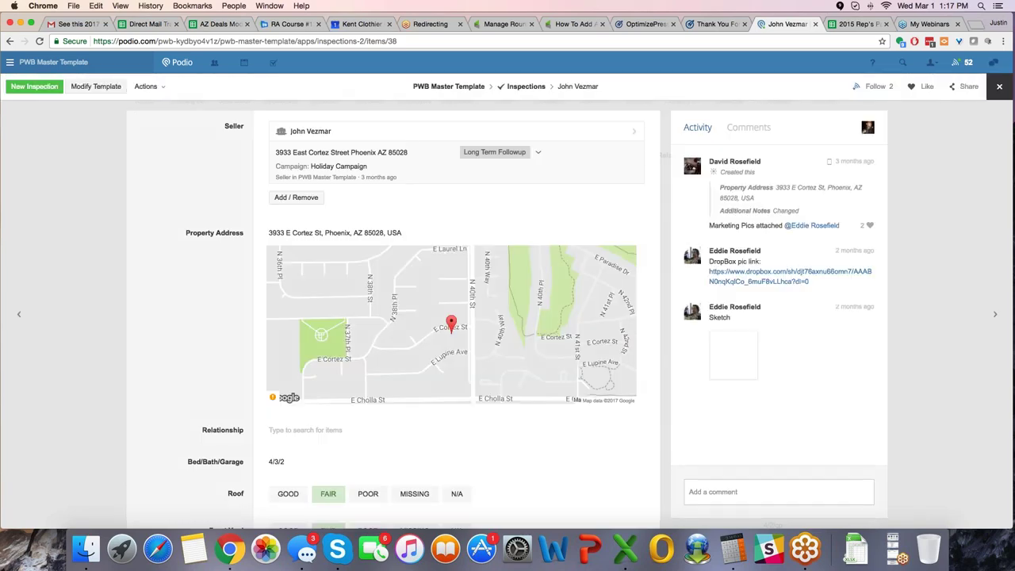
pyautogui.scroll(-3, 224, 403)
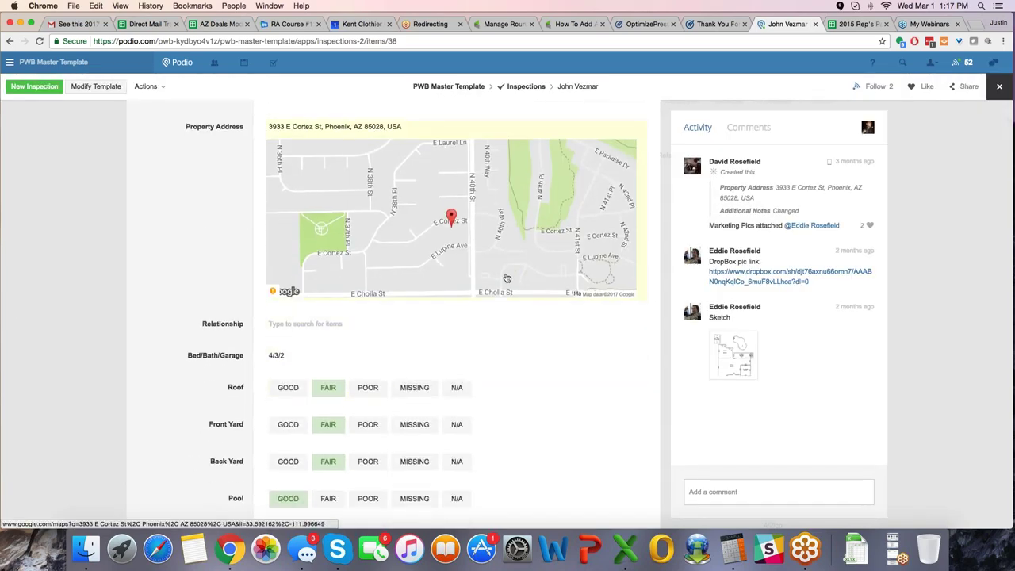
pyautogui.scroll(-8, 508, 278)
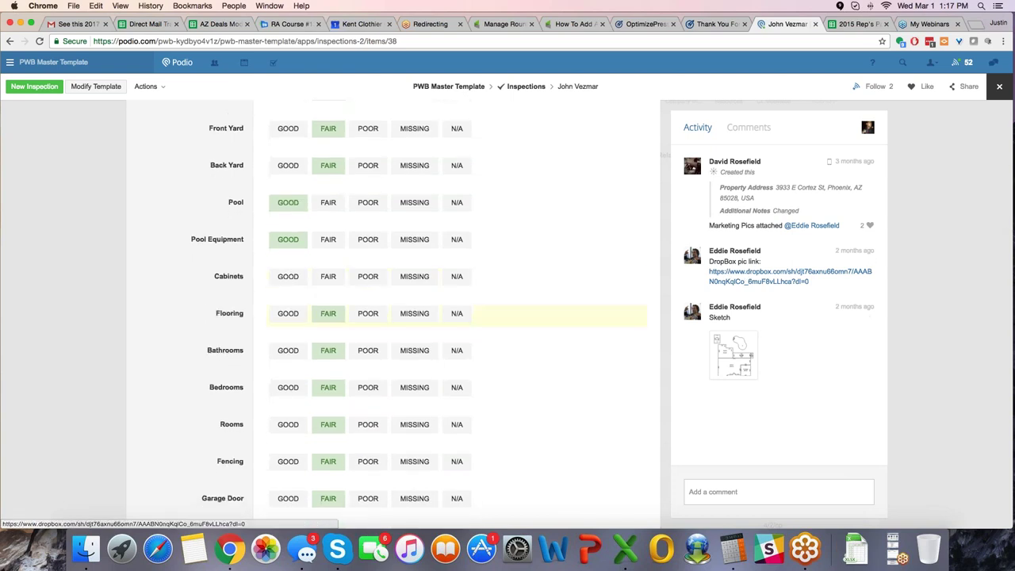
pyautogui.scroll(-14, 476, 315)
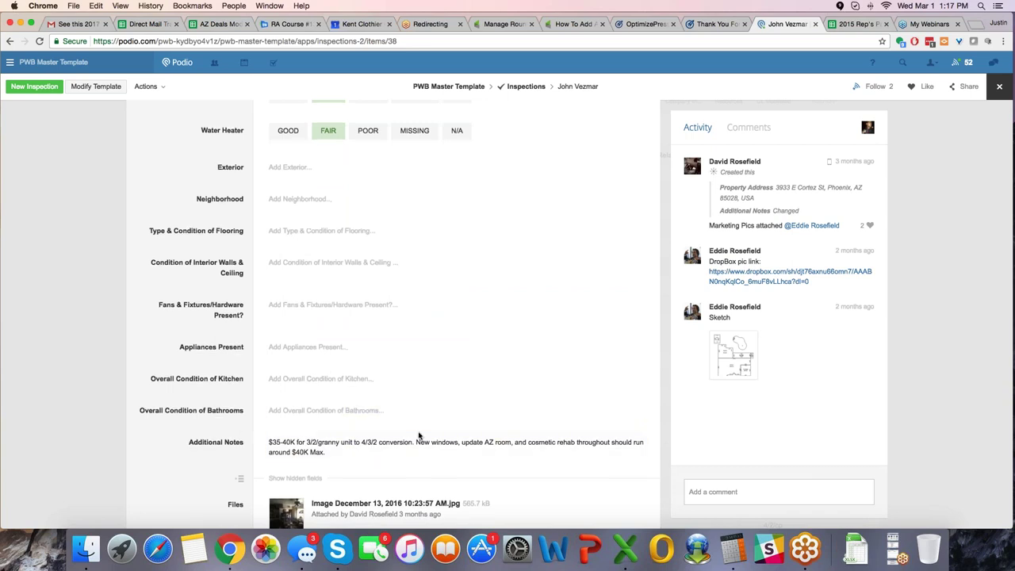
# - Examine the inspection's additional notes, attached property photos, tags and tasks
pyautogui.scroll(-5, 419, 436)
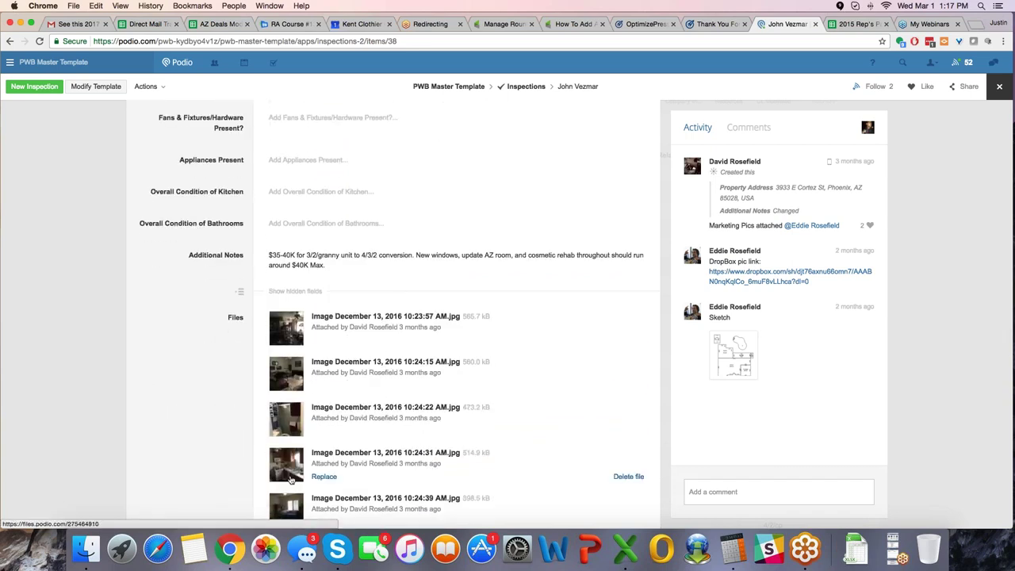
pyautogui.scroll(-10, 291, 480)
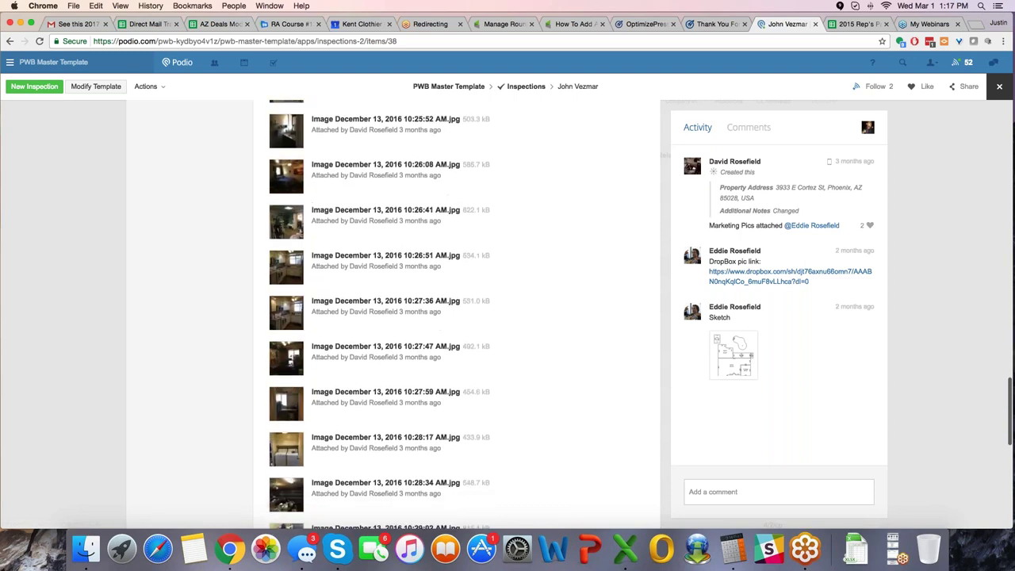
pyautogui.scroll(-10, 291, 480)
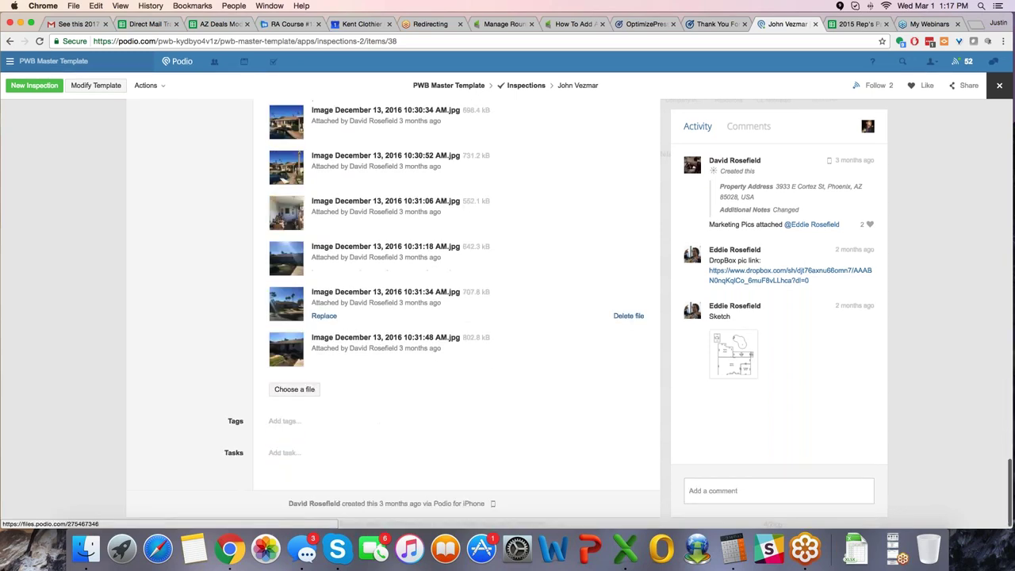
# - Return to the start of the inspection, view the actions available for it, then close the record
pyautogui.scroll(20, 211, 247)
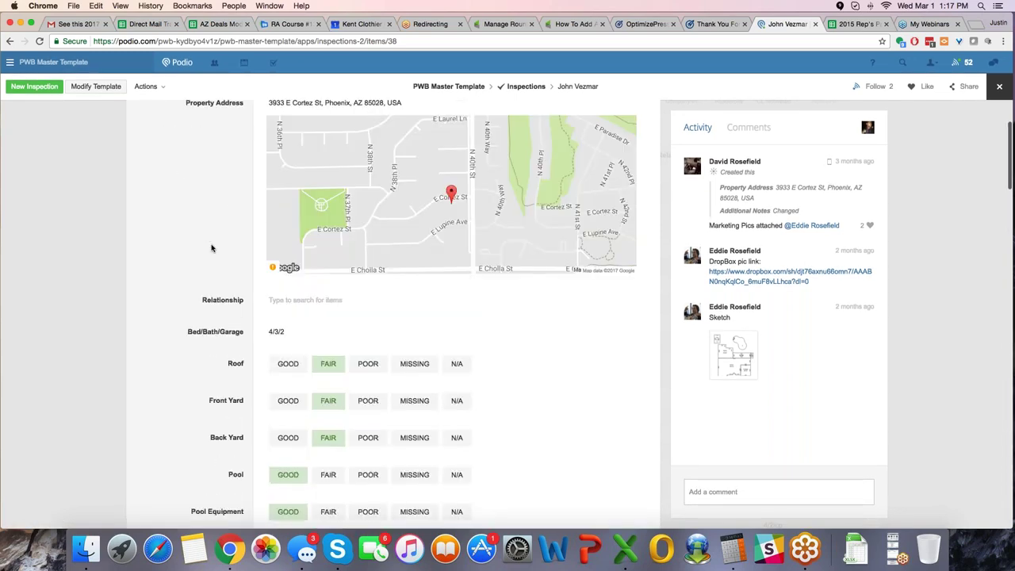
pyautogui.scroll(-1, 211, 247)
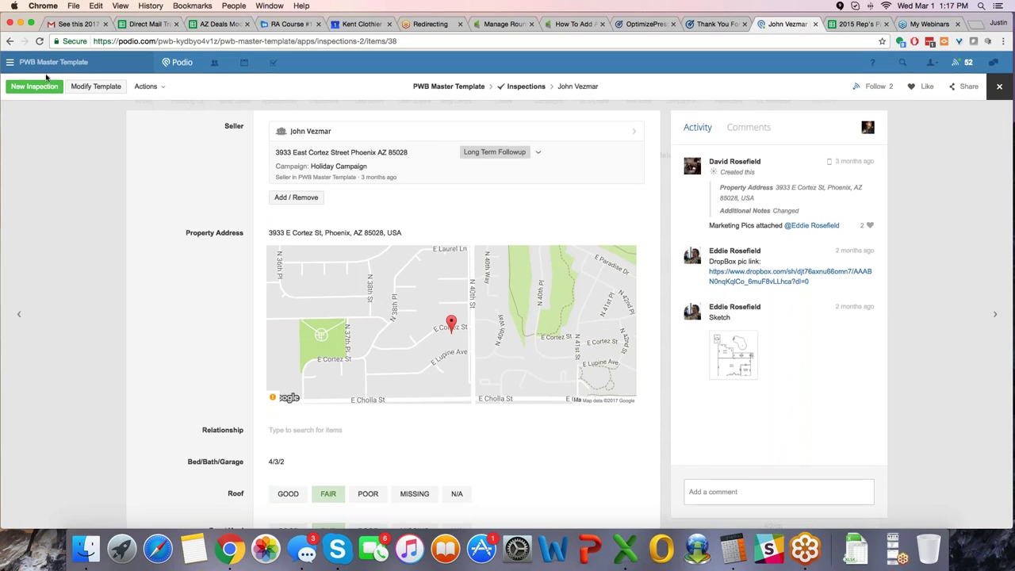
pyautogui.click(157, 89)
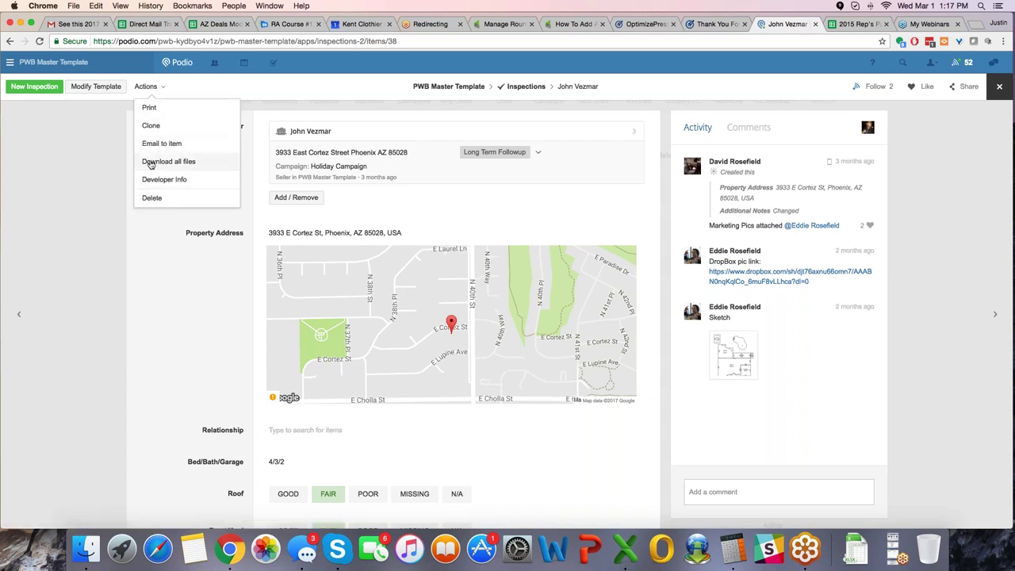
pyautogui.click(70, 289)
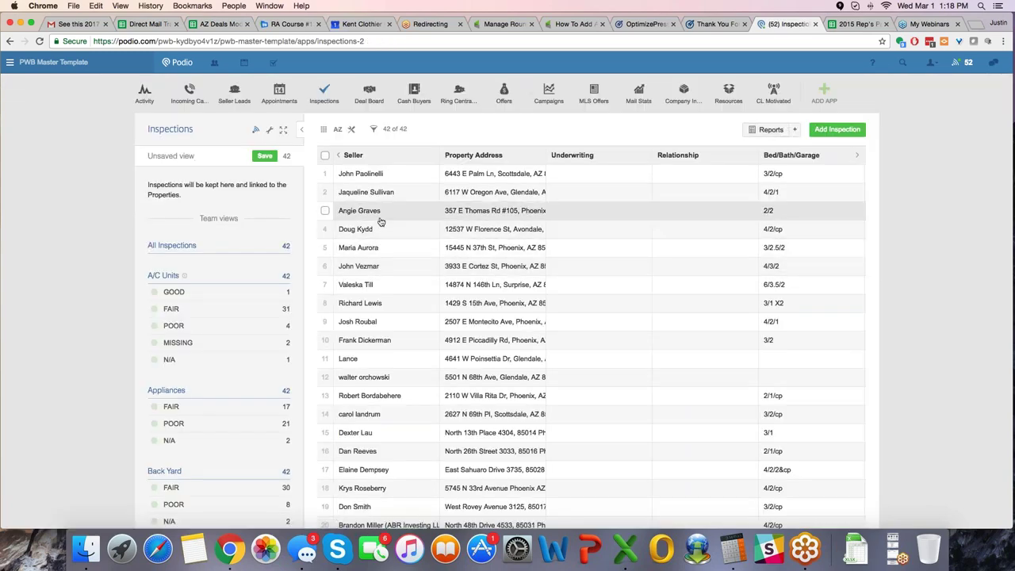
# - Start a new inspection to view the seller leads it can be linked to, then discard it without saving
pyautogui.click(833, 130)
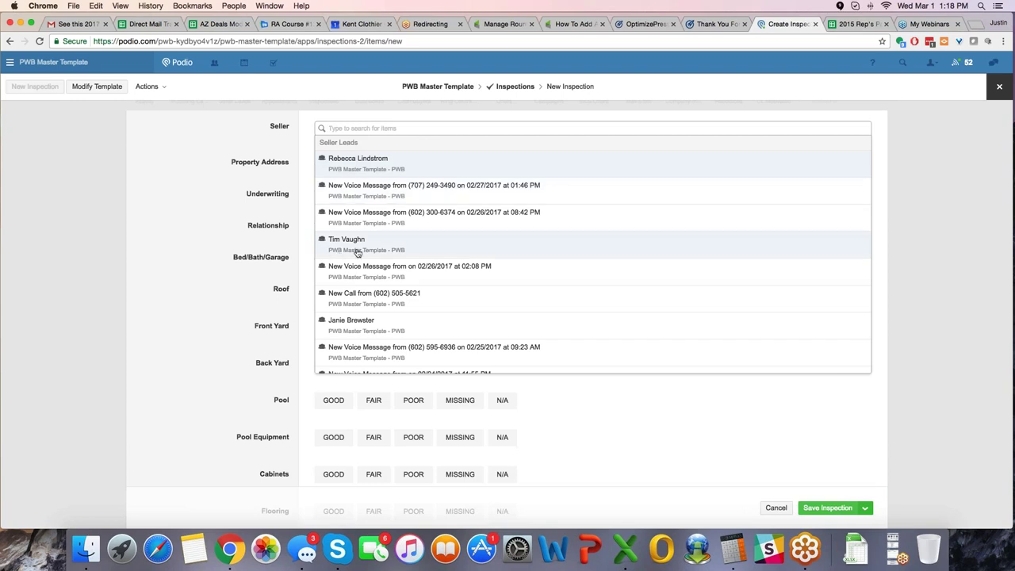
pyautogui.click(193, 243)
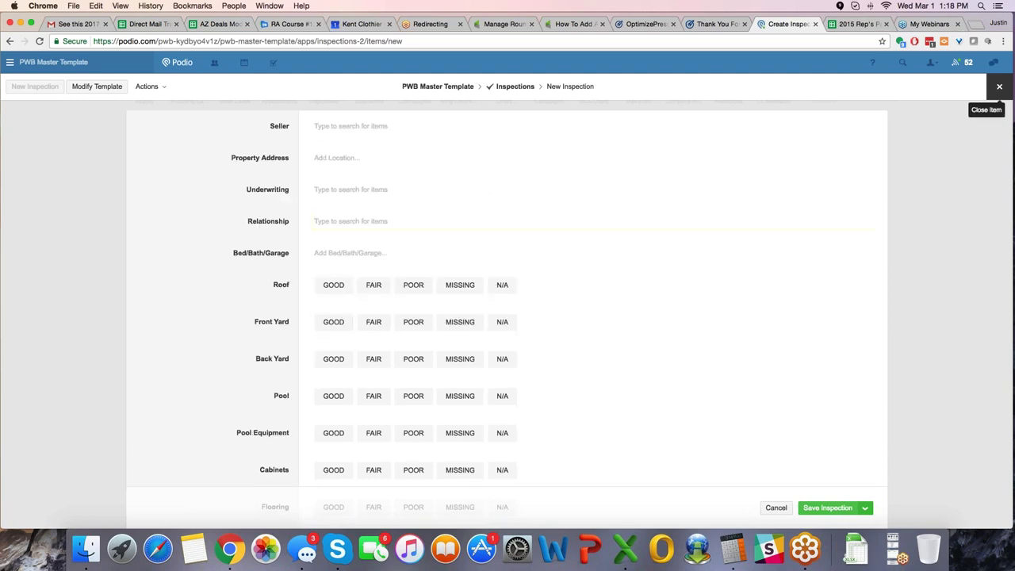
pyautogui.click(1000, 88)
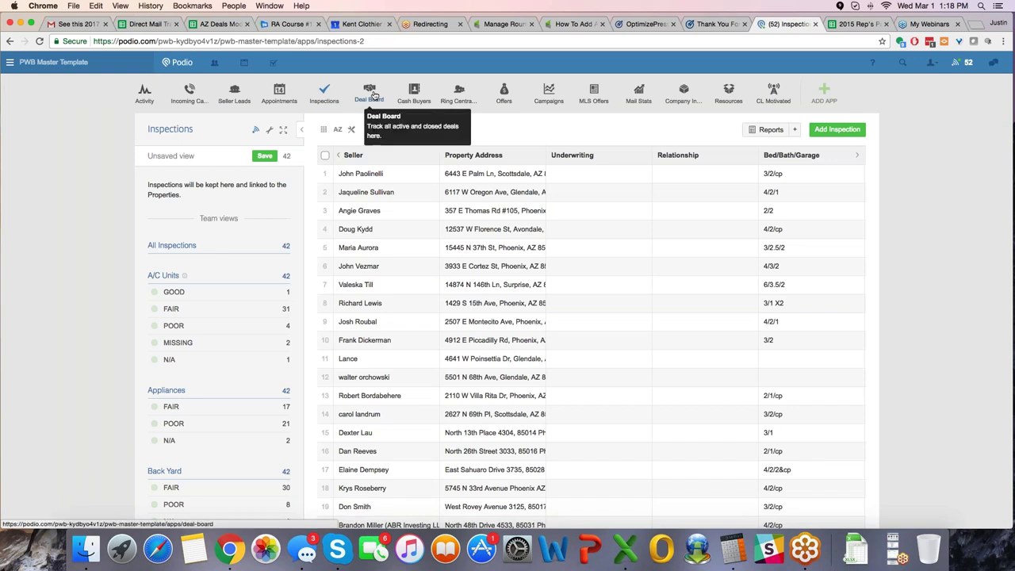
# - Examine the full list of marketing campaigns in the Campaigns app, including their statuses, zip codes and costs
pyautogui.click(374, 94)
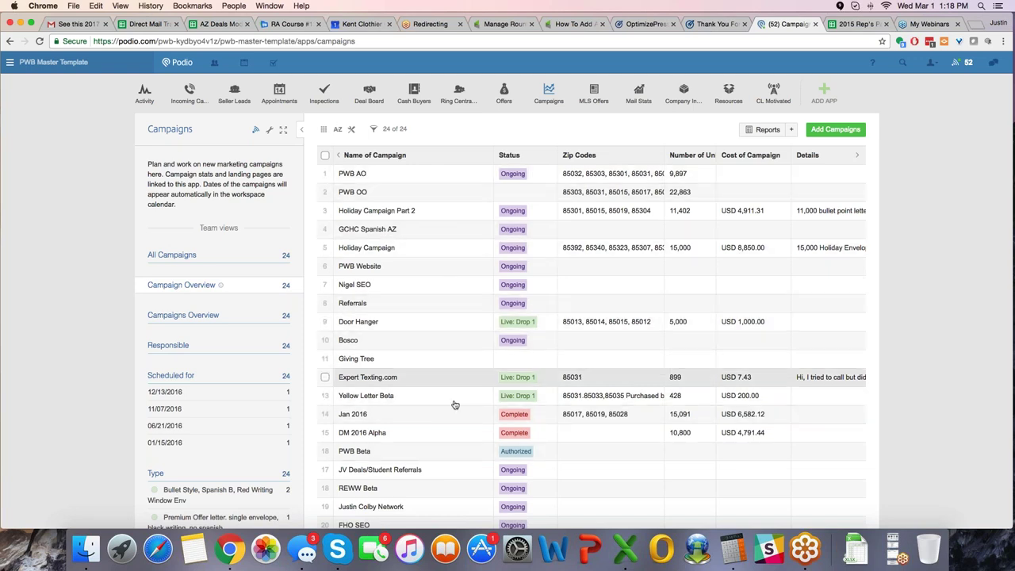
pyautogui.scroll(-5, 474, 470)
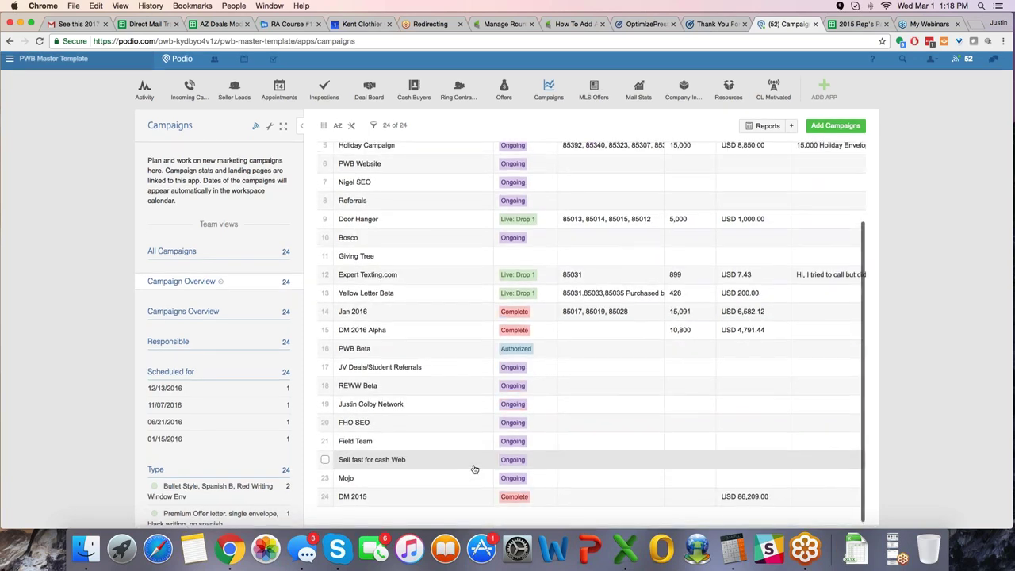
pyautogui.scroll(5, 475, 470)
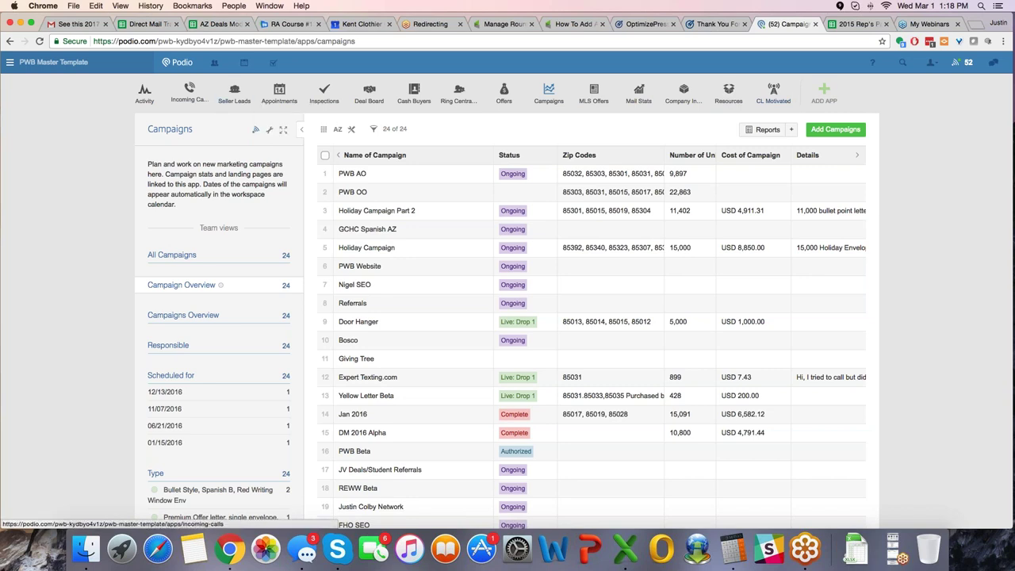
# - Open the fifth deal on the Deal Board and examine its sale status and its contract, inspection and closing dates
pyautogui.click(140, 98)
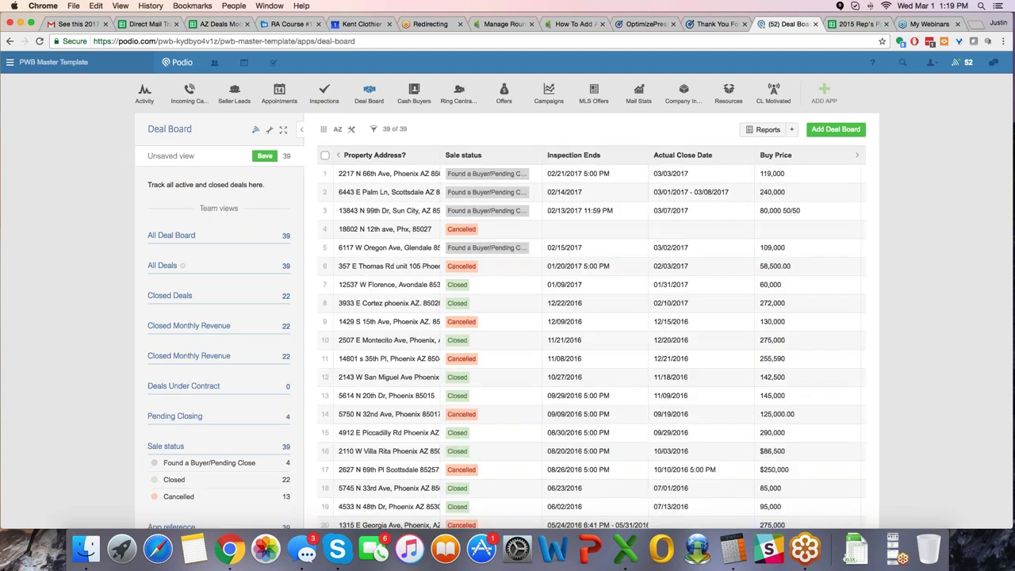
pyautogui.click(401, 250)
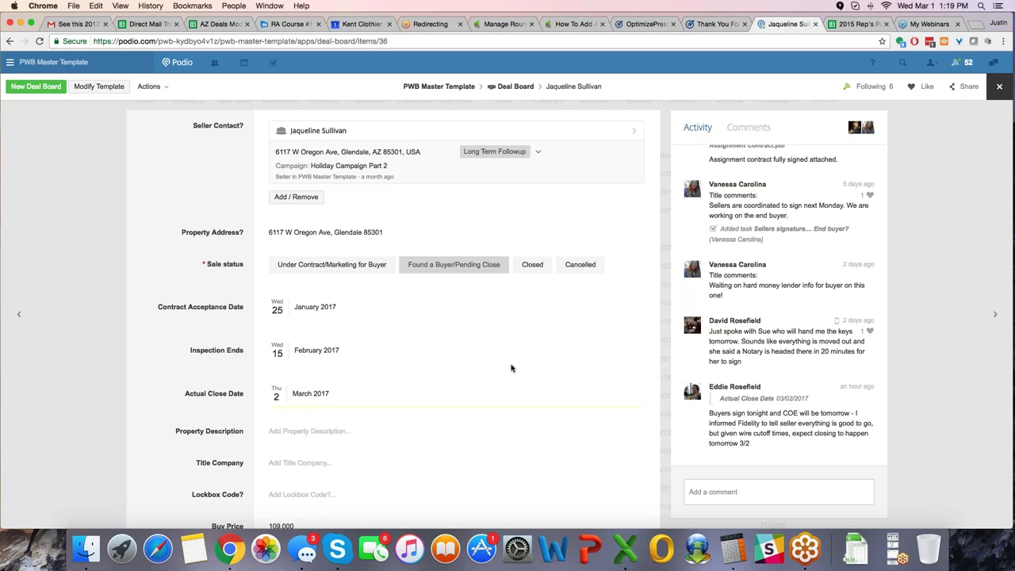
pyautogui.scroll(-1, 511, 367)
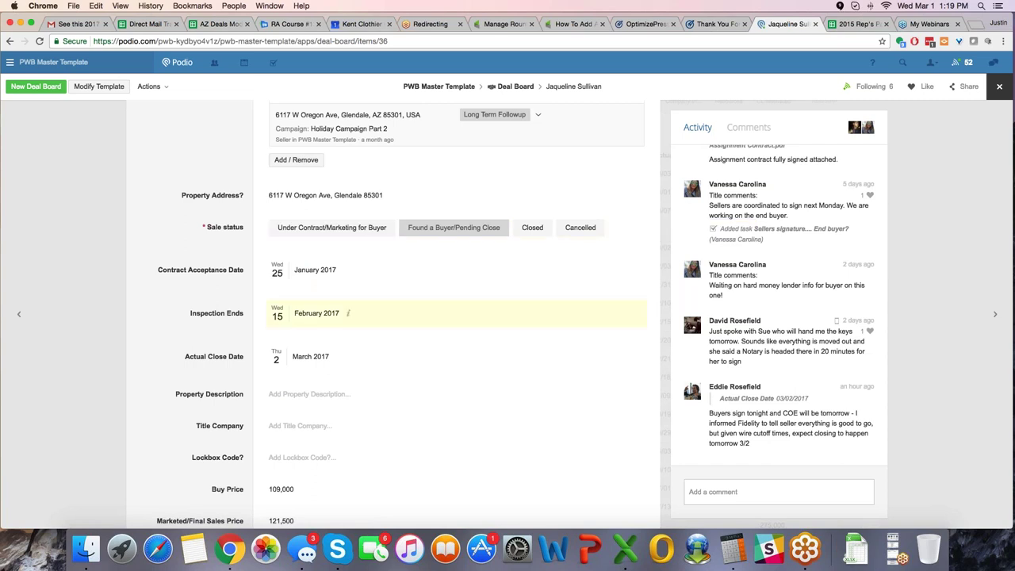
pyautogui.scroll(-1, 444, 353)
pyautogui.scroll(-3, 444, 353)
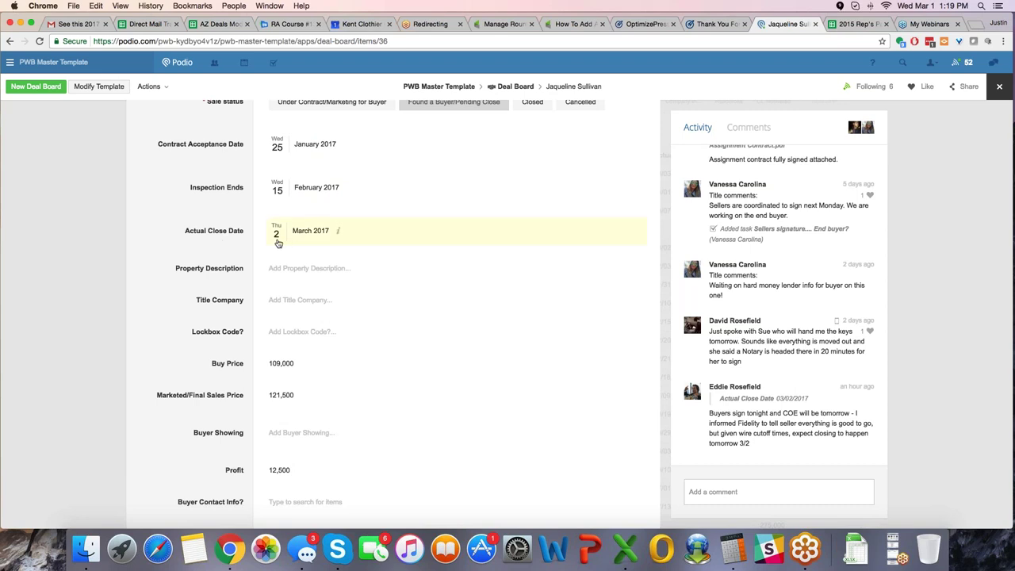
pyautogui.scroll(-2, 317, 432)
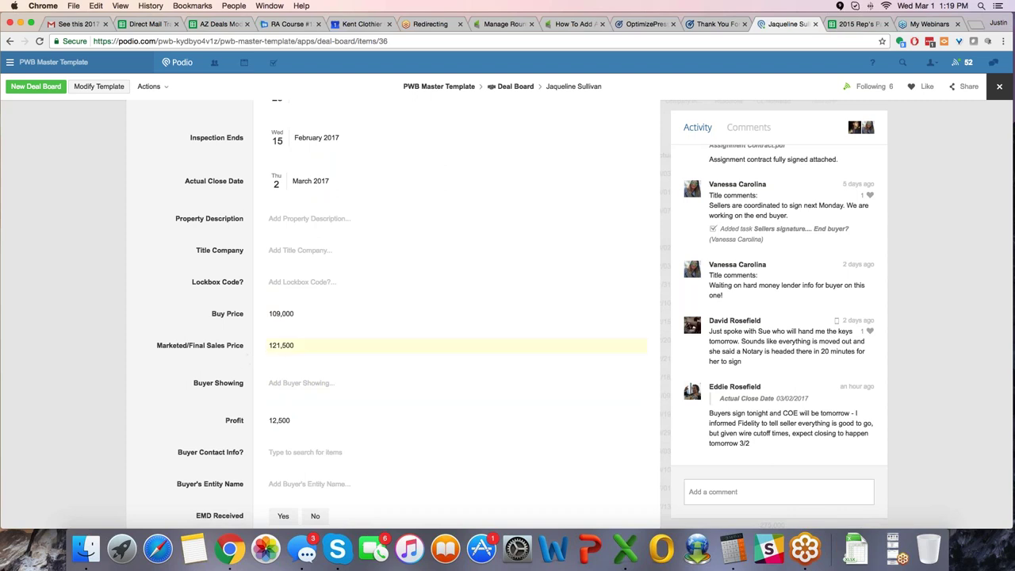
# - Examine the deal's buy price, final sales price, profit, EMD status and marketing checklist
pyautogui.scroll(-1, 345, 355)
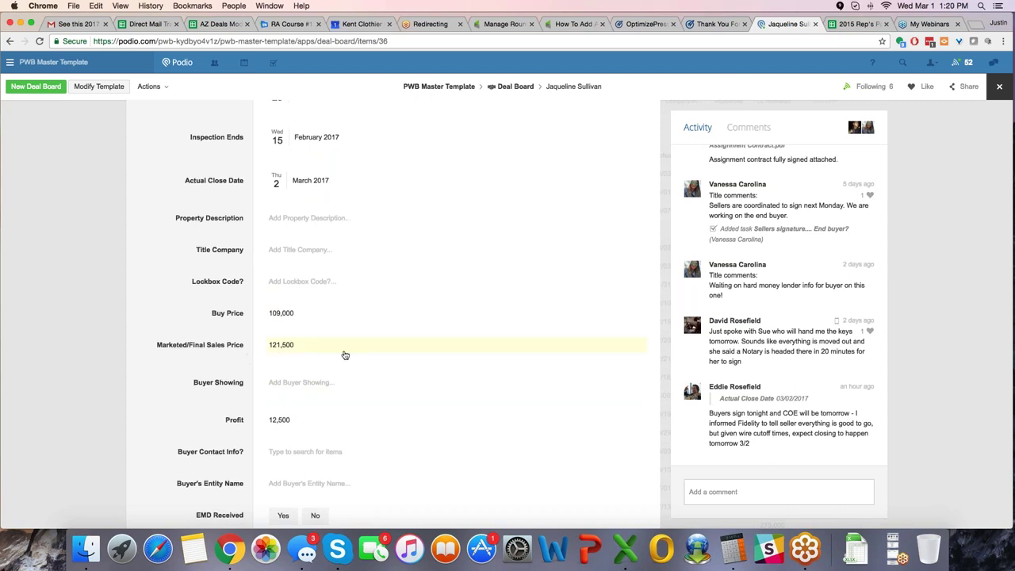
pyautogui.scroll(-3, 346, 355)
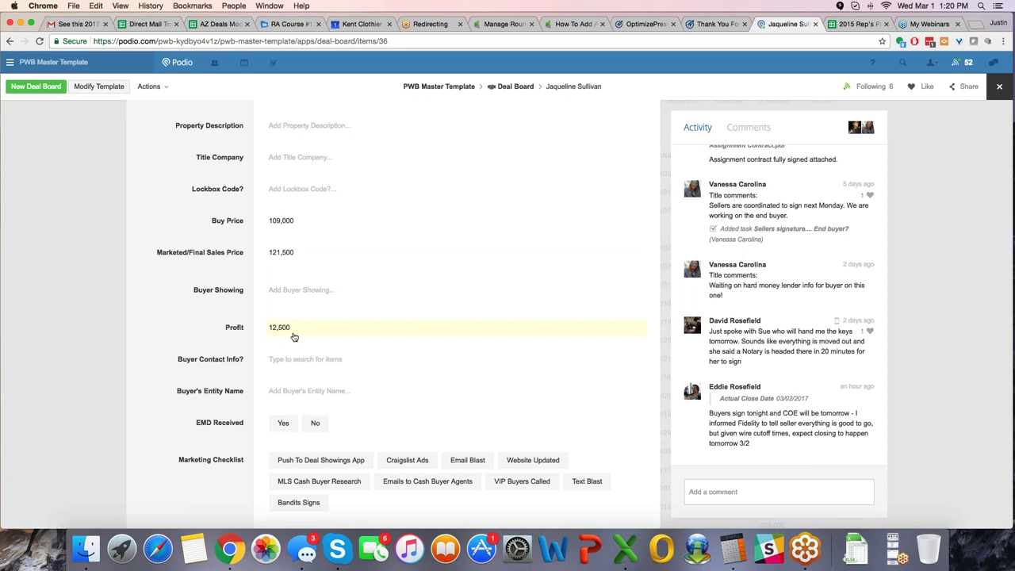
pyautogui.scroll(-1, 293, 337)
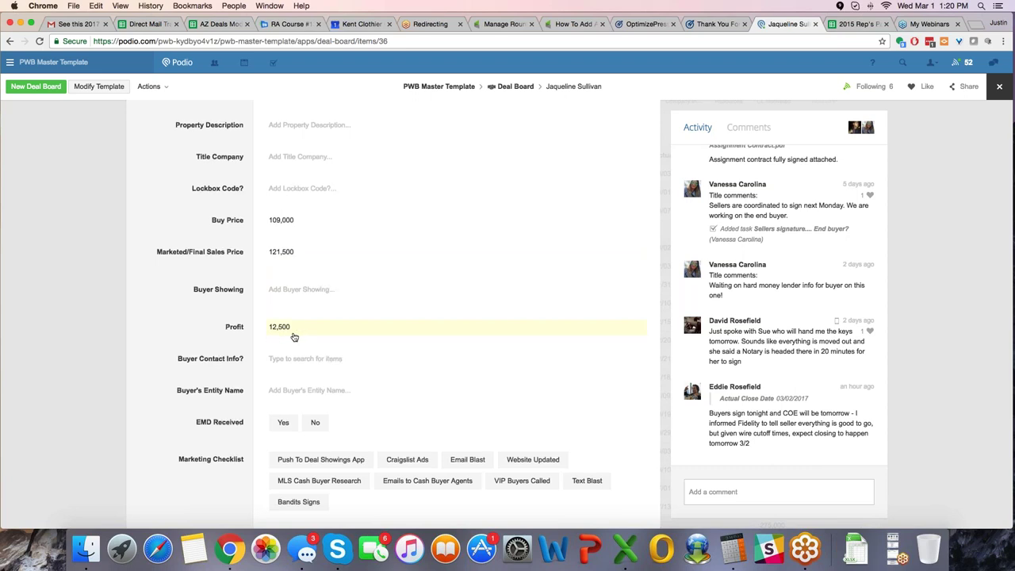
pyautogui.scroll(-3, 294, 337)
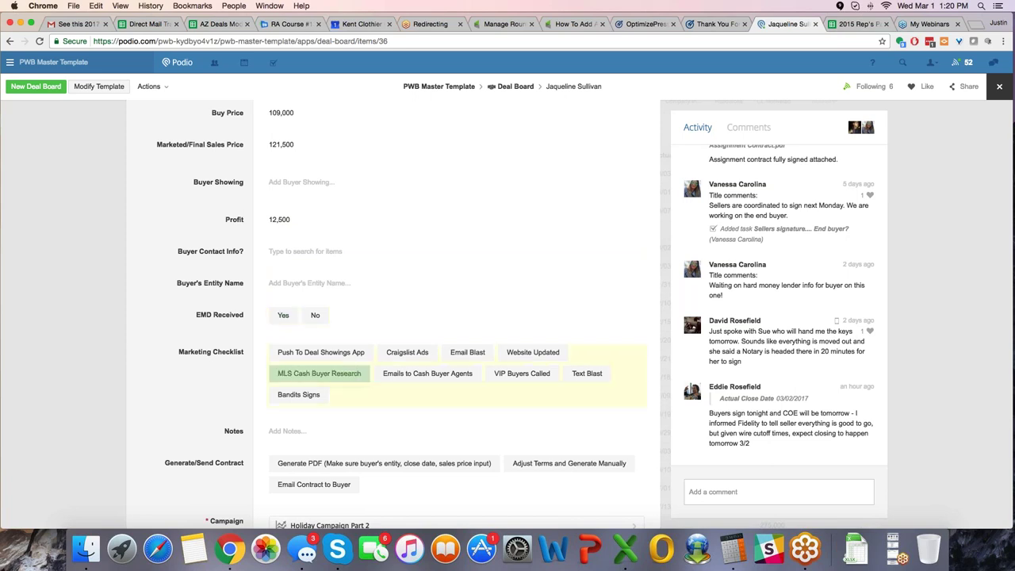
pyautogui.scroll(-1, 369, 426)
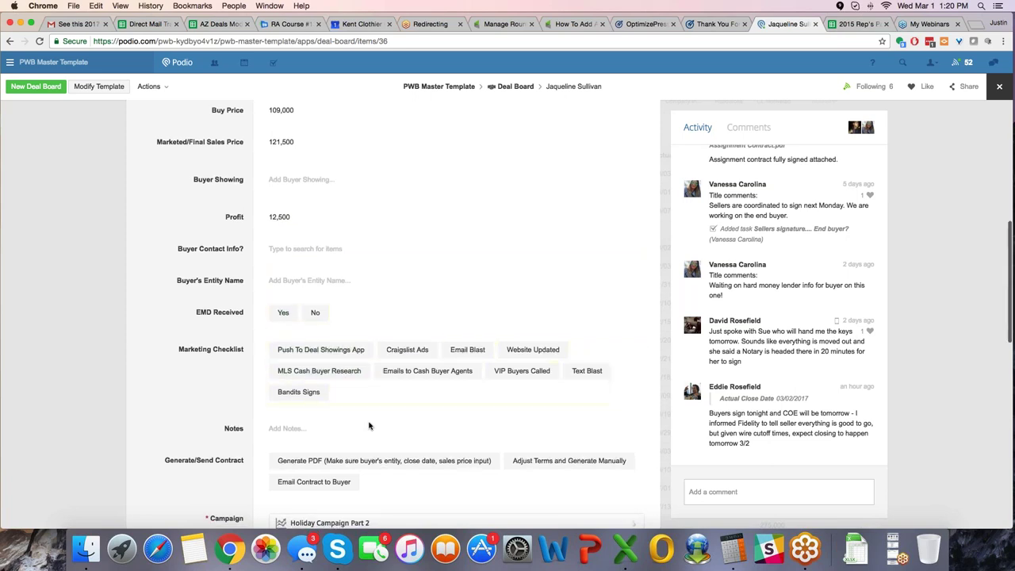
# - Examine the deal's contract generation options, linked campaign, attached PDF files and task list
pyautogui.scroll(-3, 369, 426)
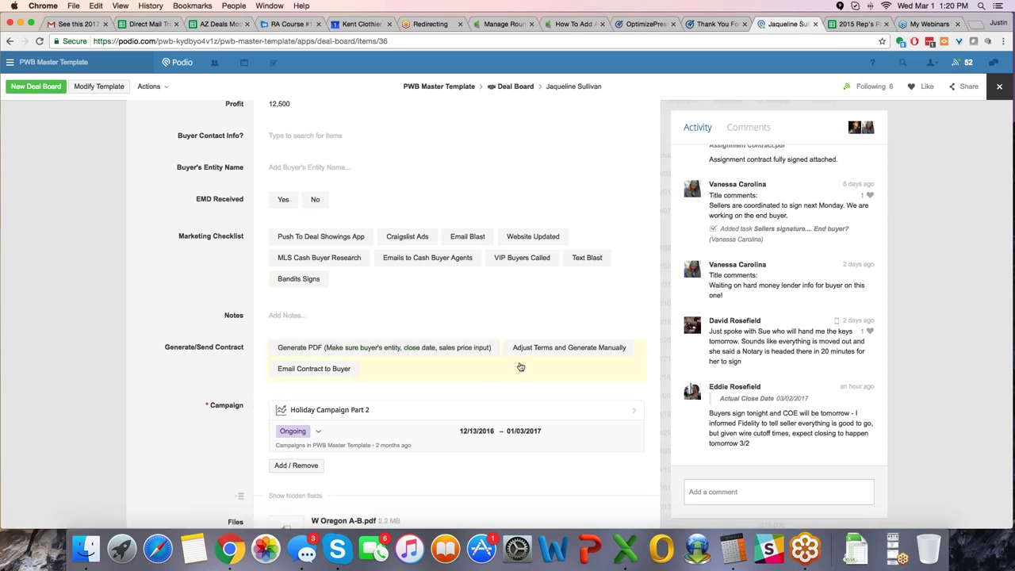
pyautogui.scroll(-5, 456, 317)
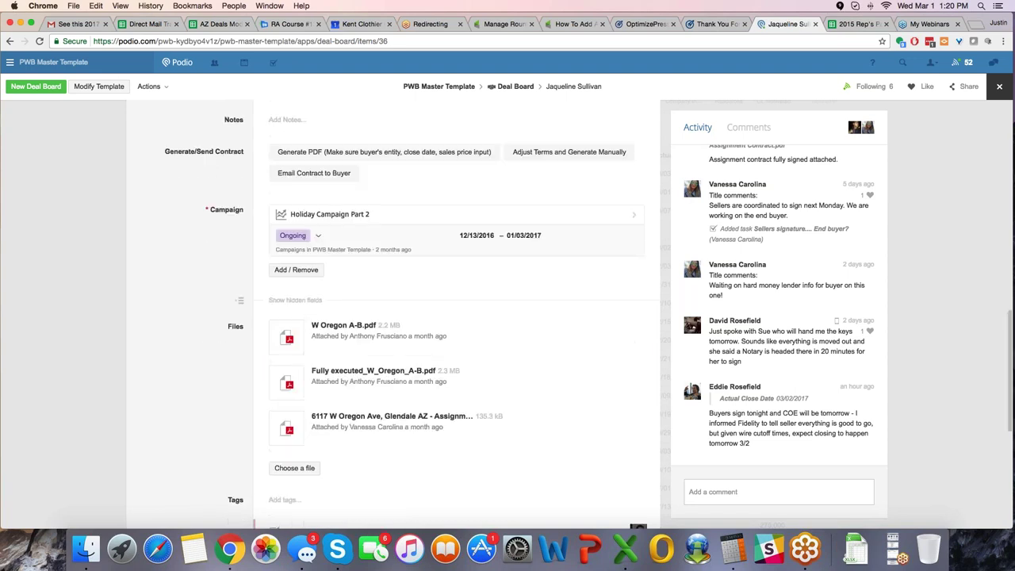
pyautogui.scroll(-4, 457, 317)
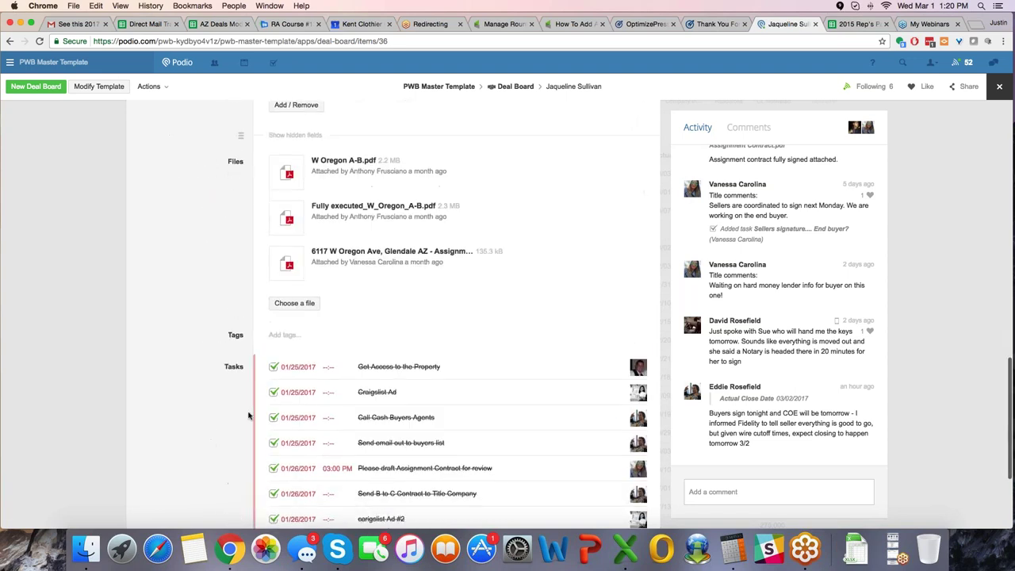
pyautogui.scroll(-4, 456, 317)
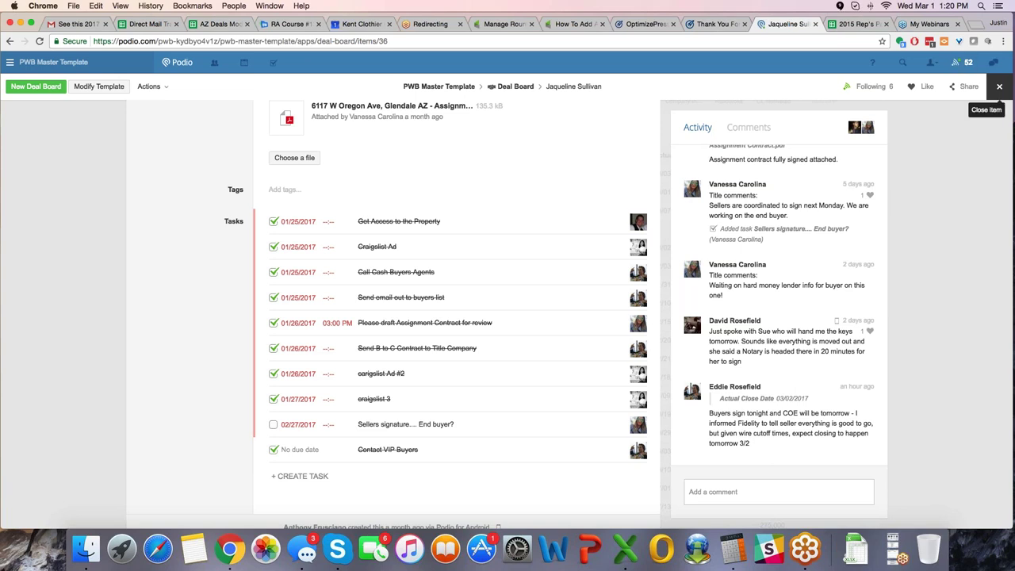
# - Close the deal record and open the workspace's Activity page
pyautogui.click(999, 86)
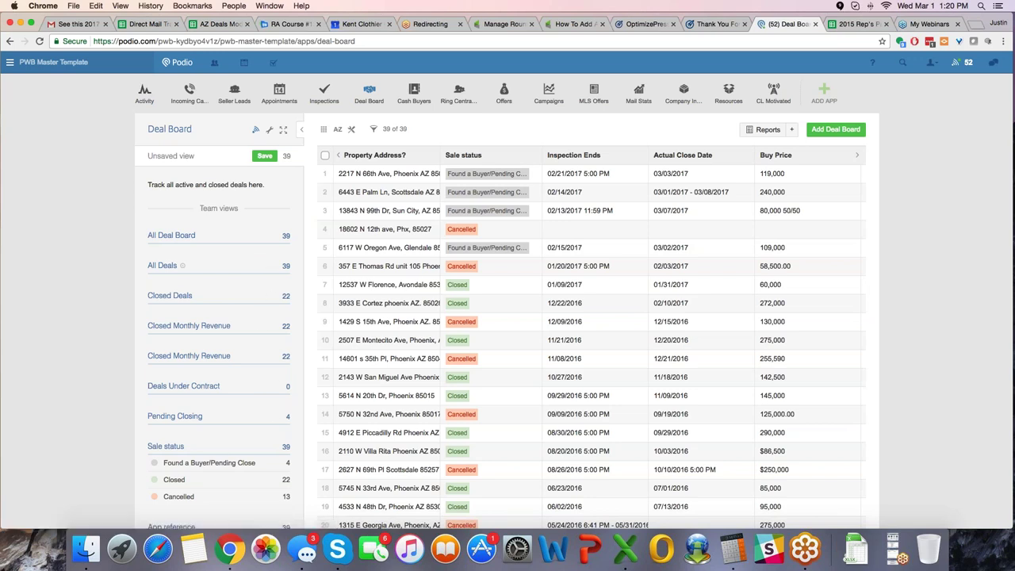
pyautogui.click(145, 93)
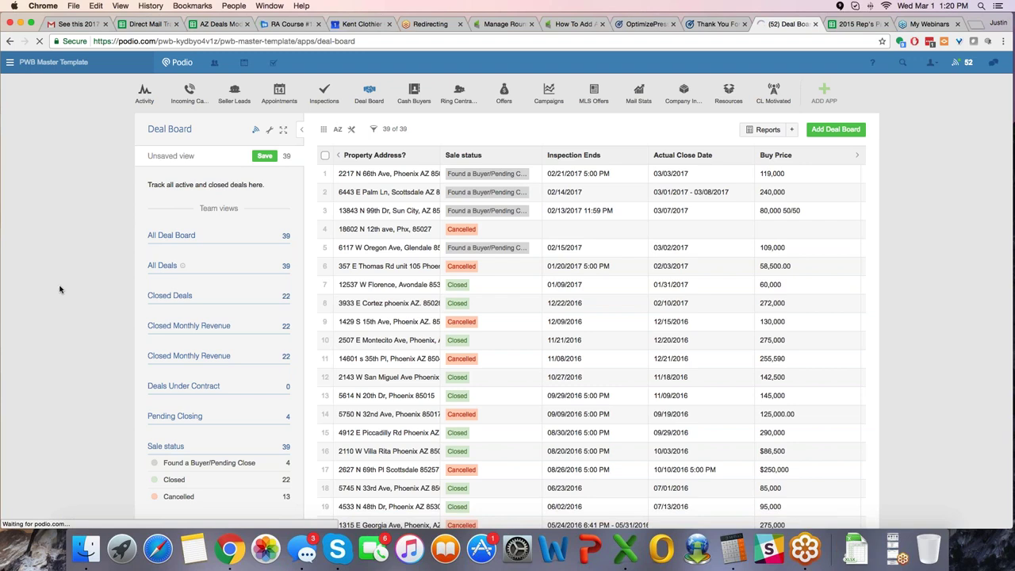